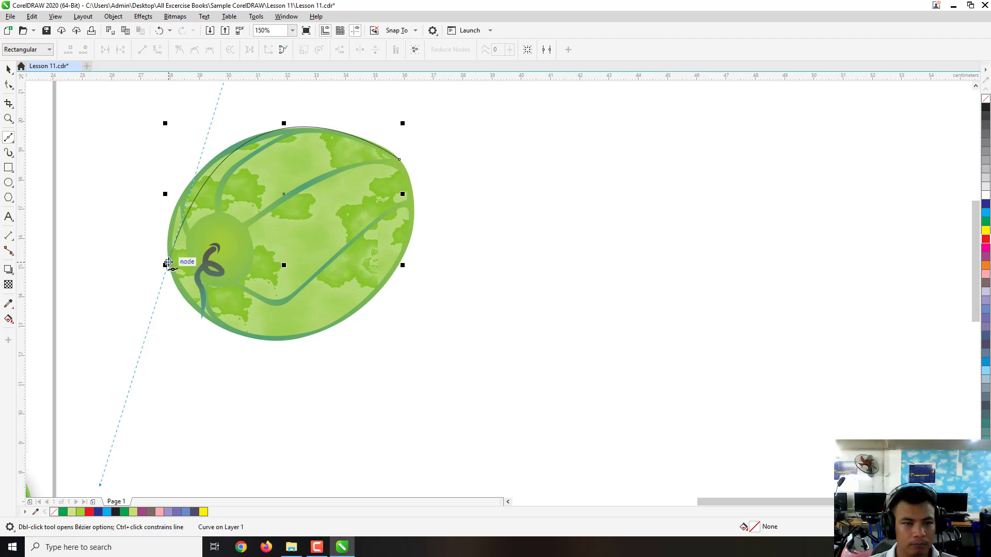
Continue the Bézier outline along the melon's lower edge and up to its right side, placing smooth curved nodes
click(168, 262)
drag(316, 333, 431, 299)
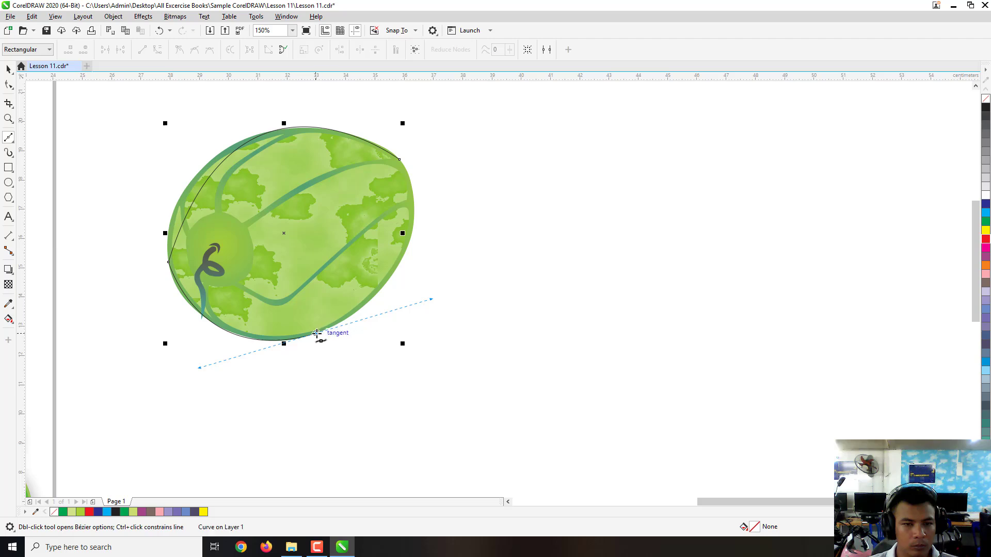
click(316, 333)
drag(413, 195, 401, 101)
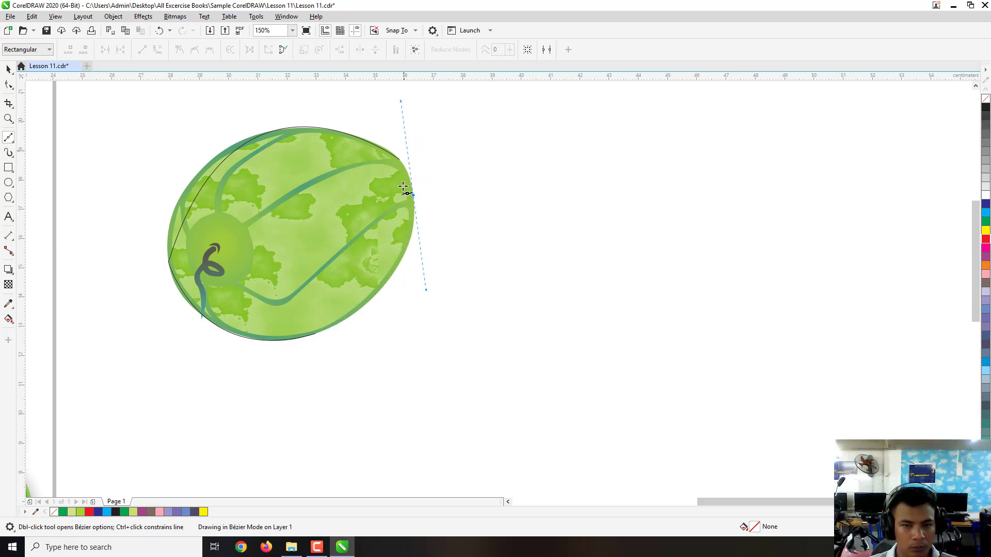
click(413, 195)
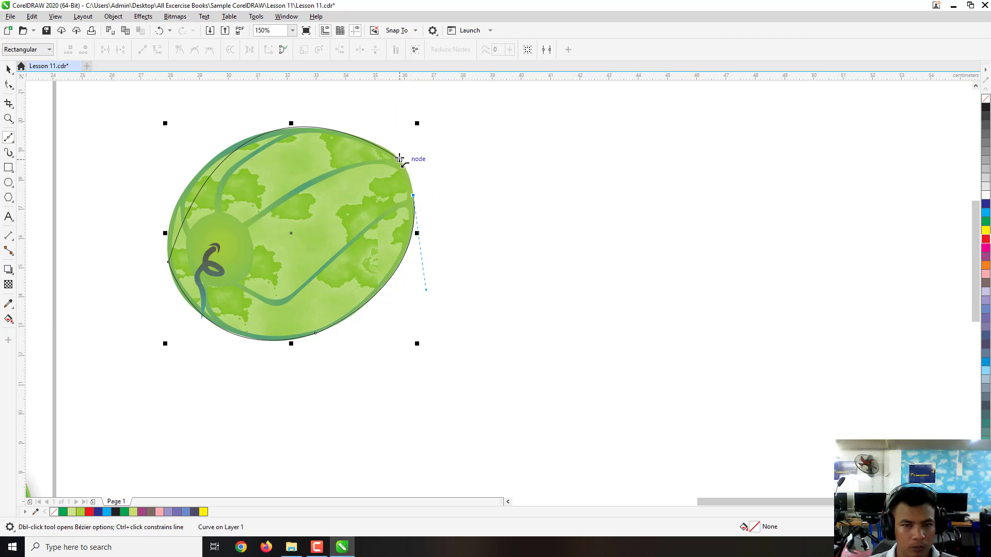
Close the Bézier outline at its starting node, adding a short curved segment along the melon's upper-right edge
drag(398, 159, 428, 188)
click(413, 195)
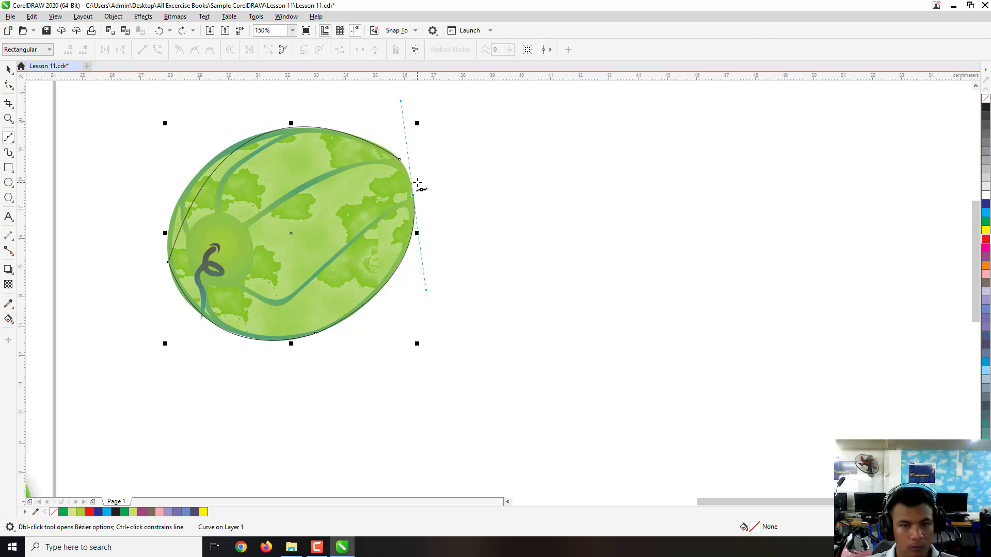
scroll(411, 204, up, 2)
click(412, 208)
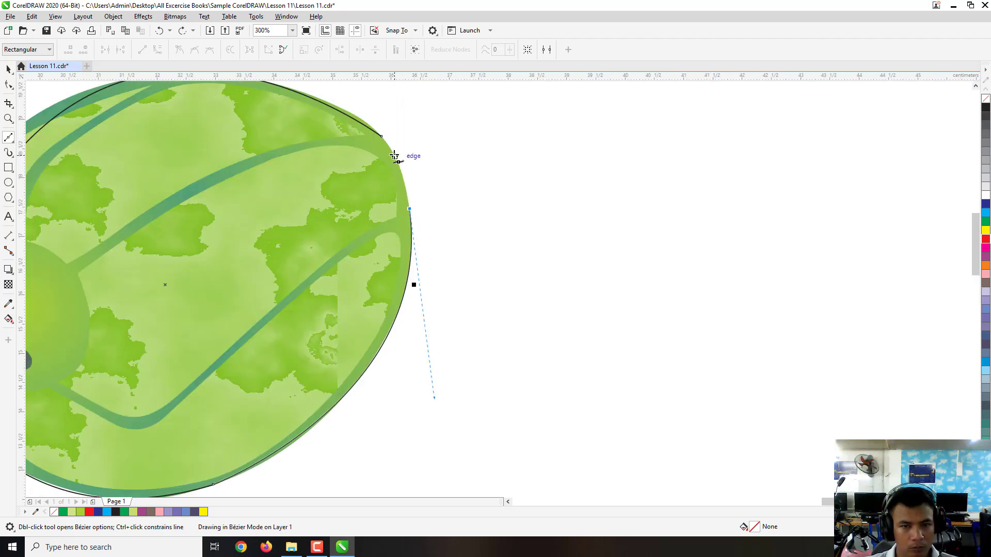
drag(391, 151, 382, 135)
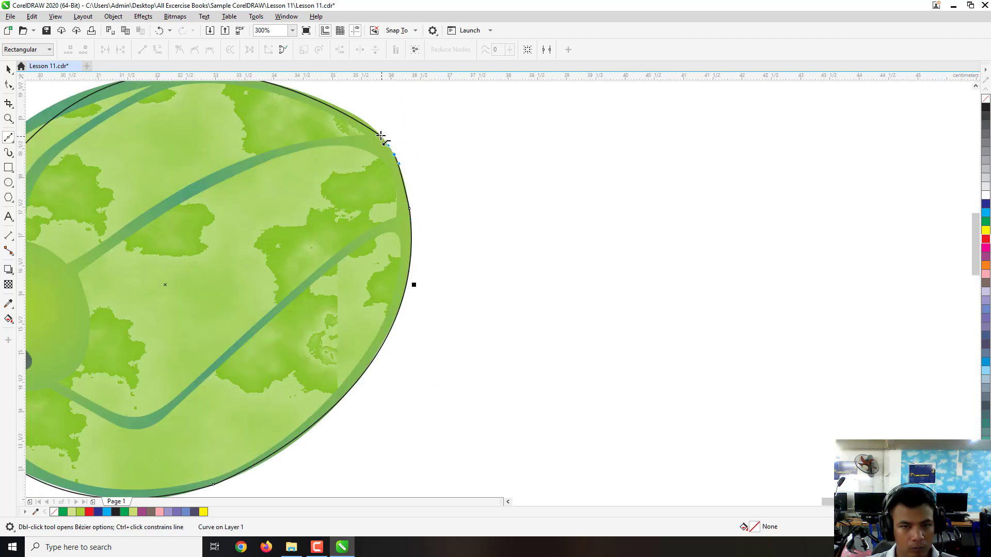
scroll(457, 219, down, 4)
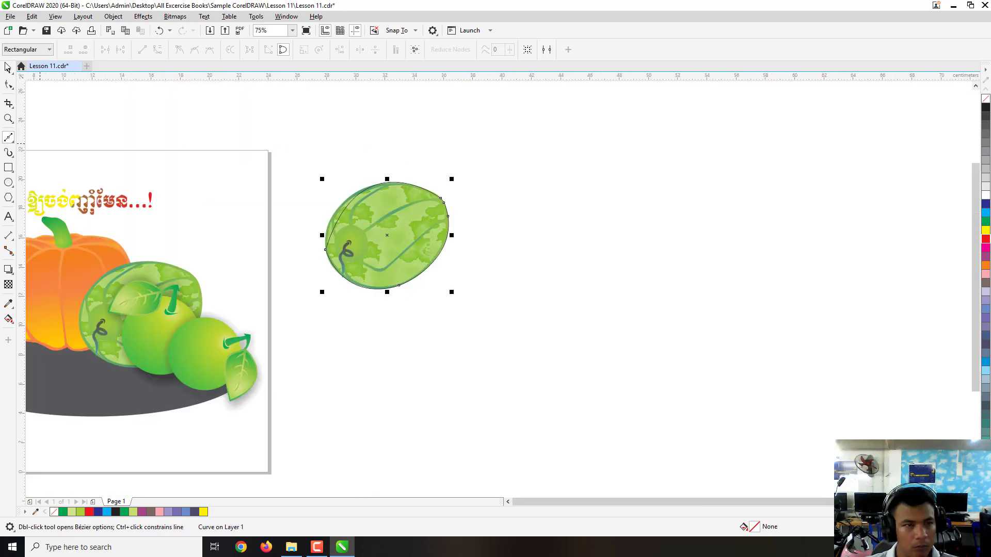
Reshape the outline's upper-left curve with the Shape tool so it follows the melon's edge
click(8, 85)
scroll(311, 197, up, 2)
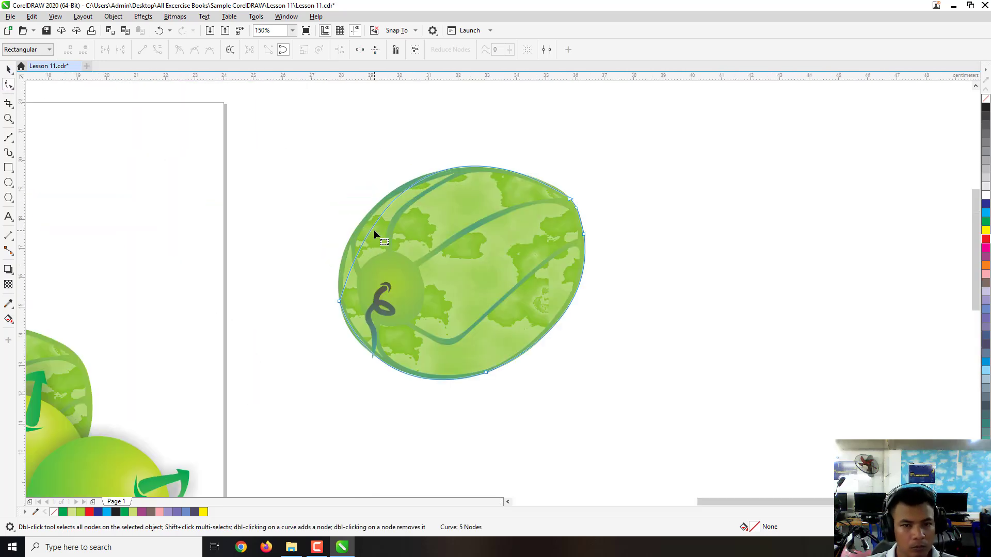
drag(371, 235, 350, 237)
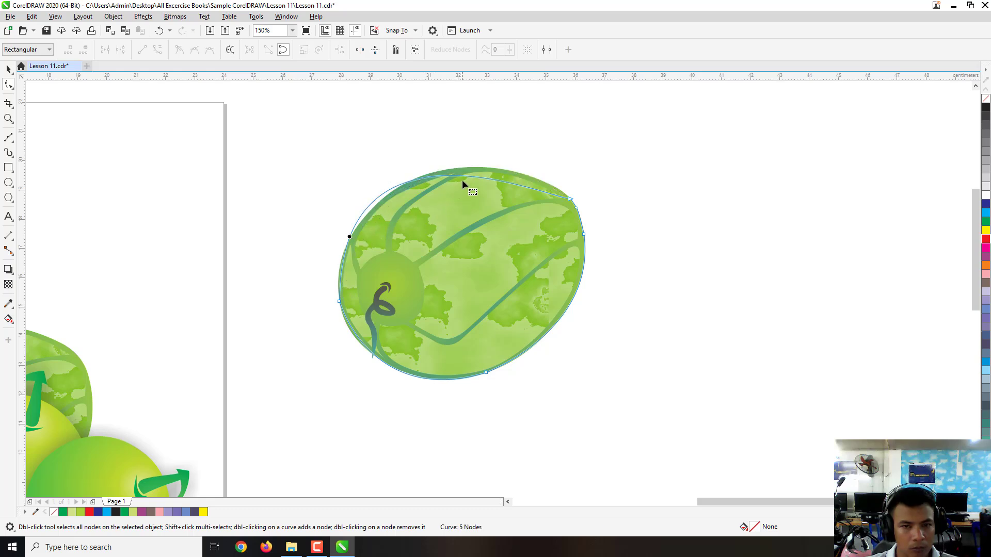
drag(466, 177, 483, 170)
scroll(407, 172, down, 2)
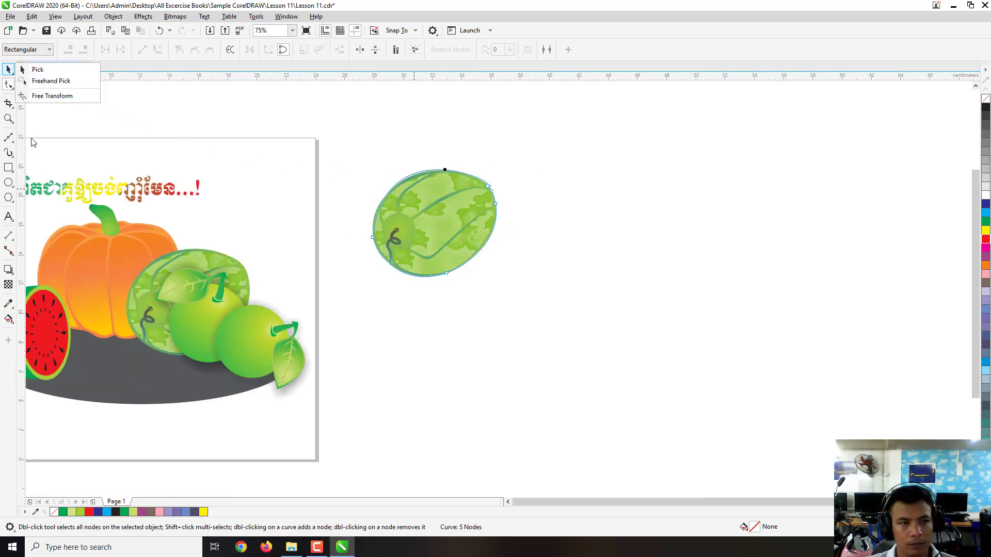
Move the traced outline off the melon to the empty area at its lower right and fill it with green
click(37, 69)
click(518, 280)
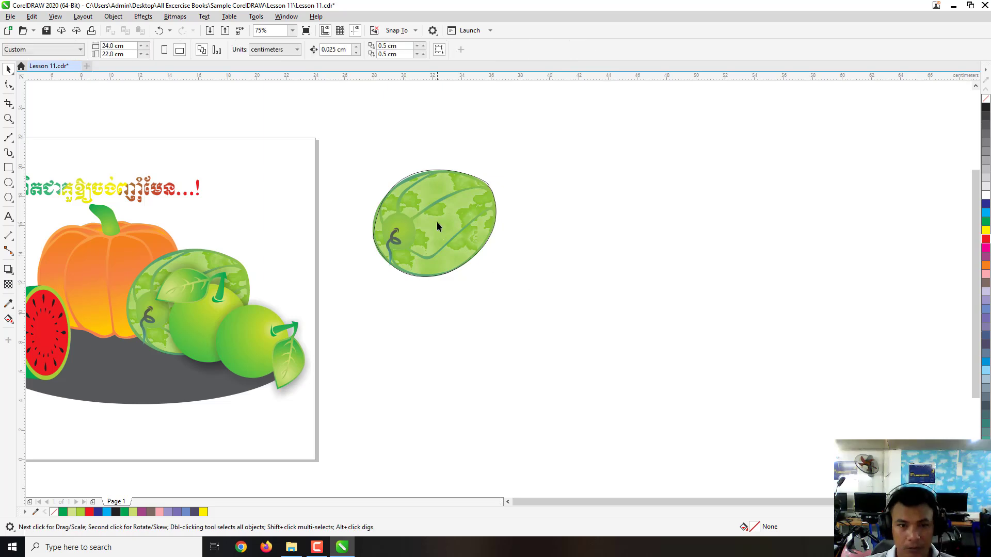
click(436, 226)
drag(436, 226, 575, 290)
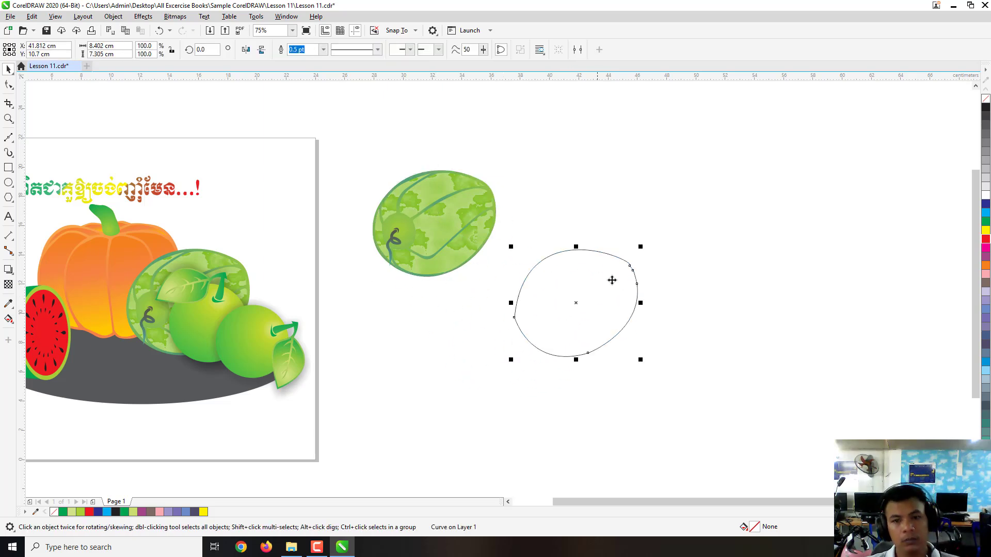
click(986, 221)
Smooth the green shape's upper-right edge by deleting its corner node and the node on the right side
scroll(671, 305, up, 2)
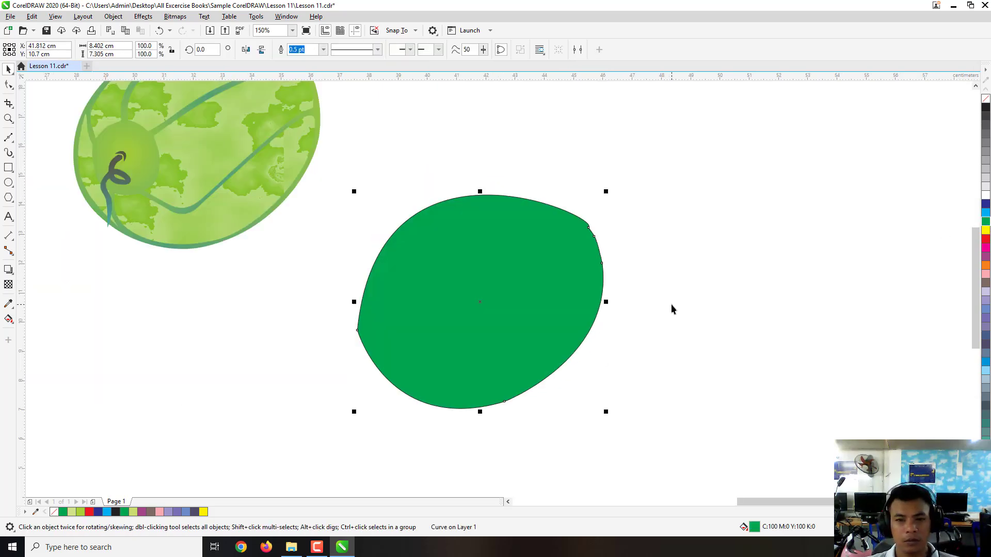
click(8, 86)
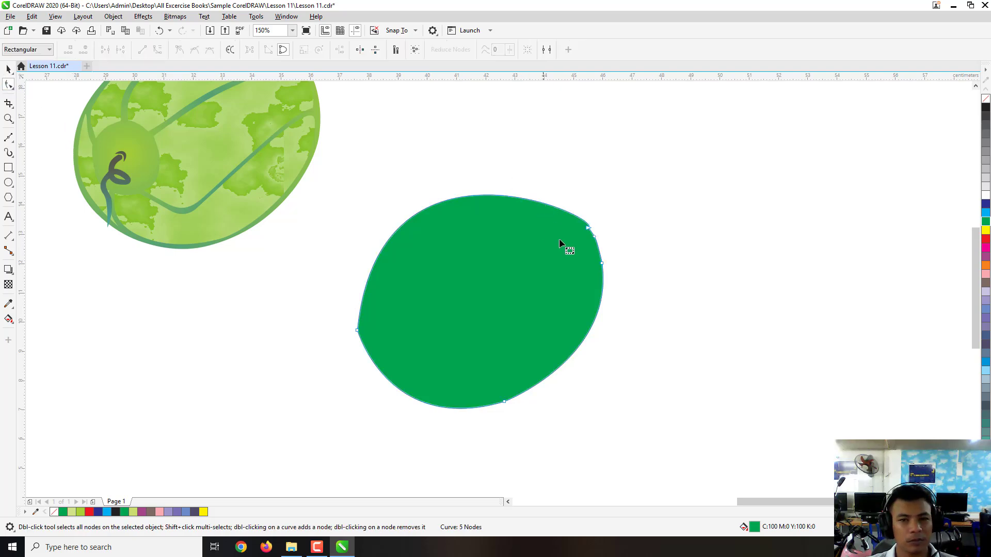
click(588, 228)
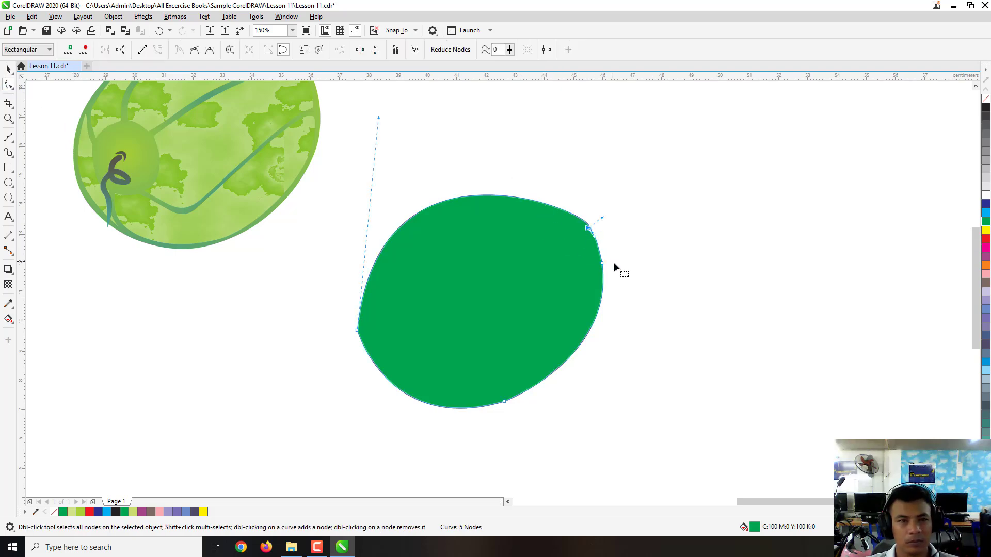
click(87, 52)
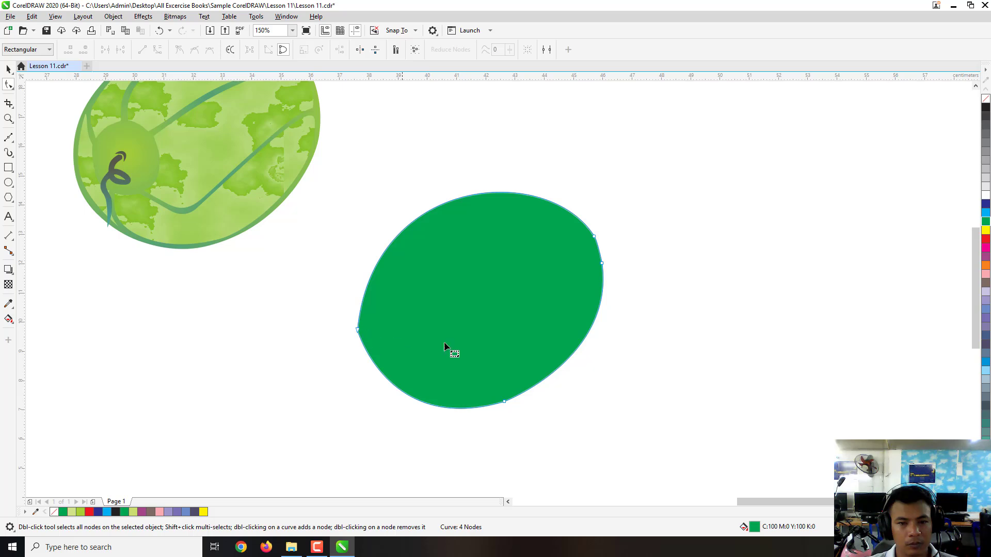
click(603, 263)
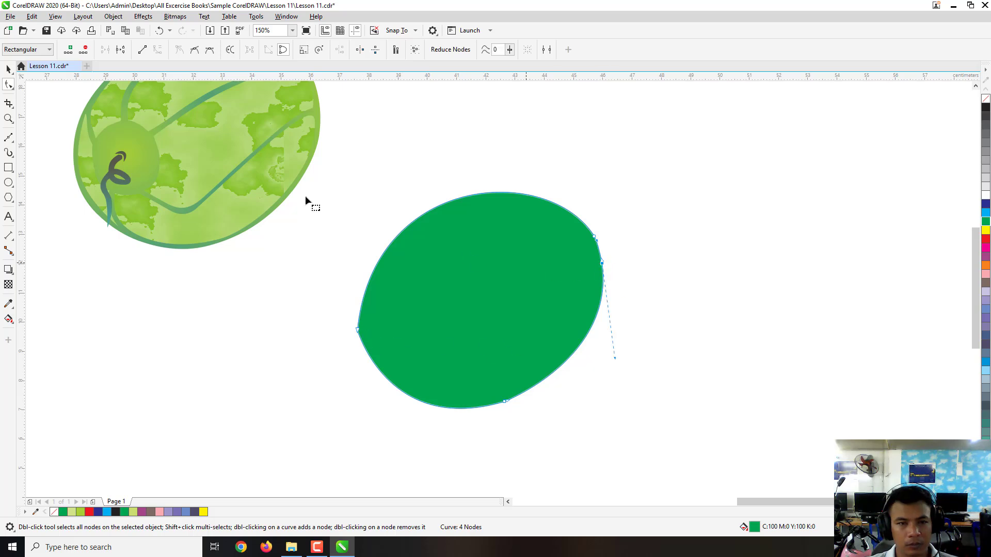
click(86, 52)
scroll(376, 250, down, 2)
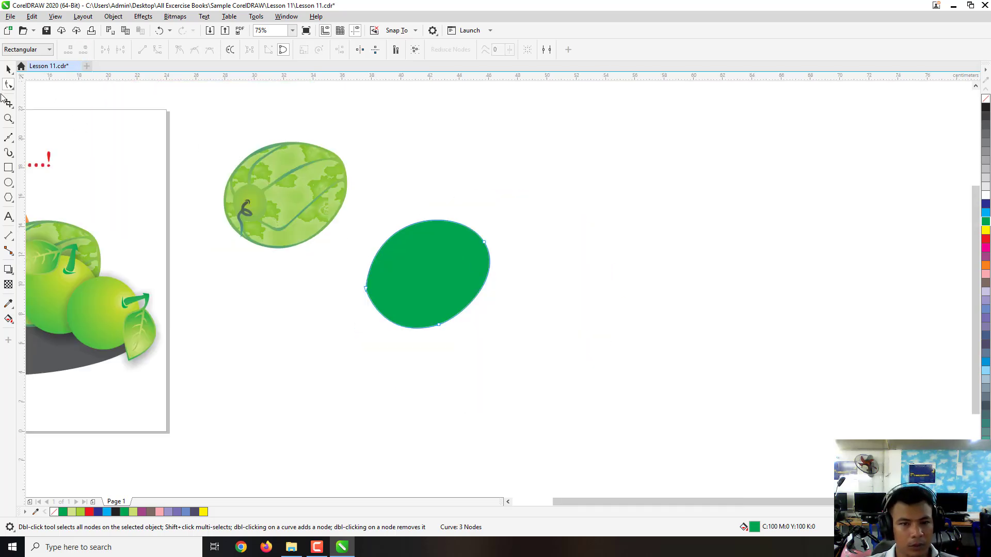
Move the green shape slightly farther down from the melon and remove its outline
click(8, 69)
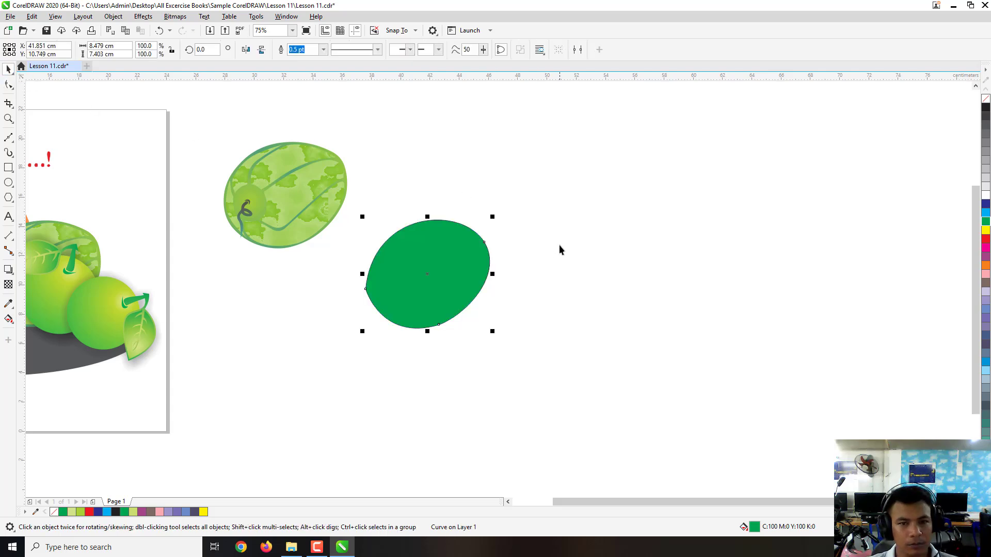
drag(451, 274, 462, 310)
click(589, 298)
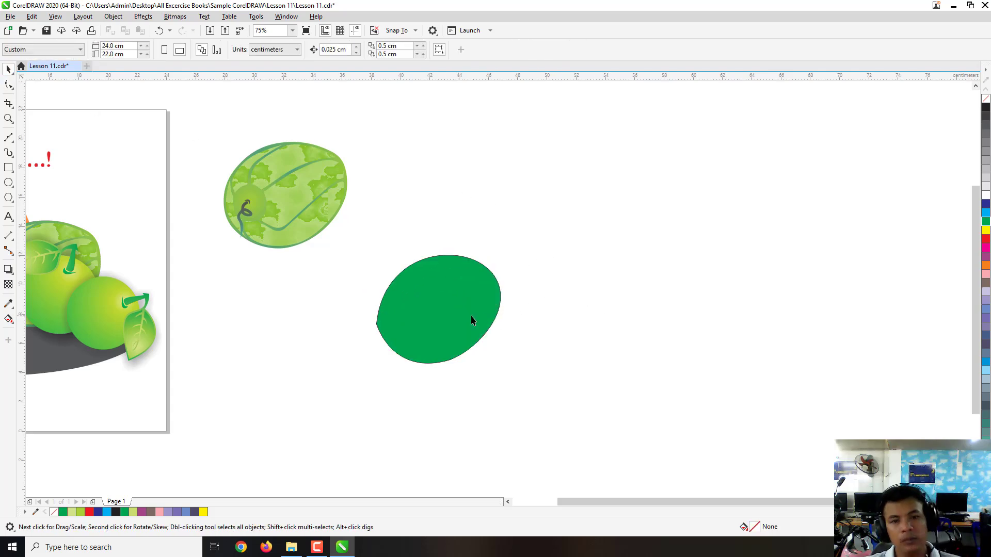
click(464, 328)
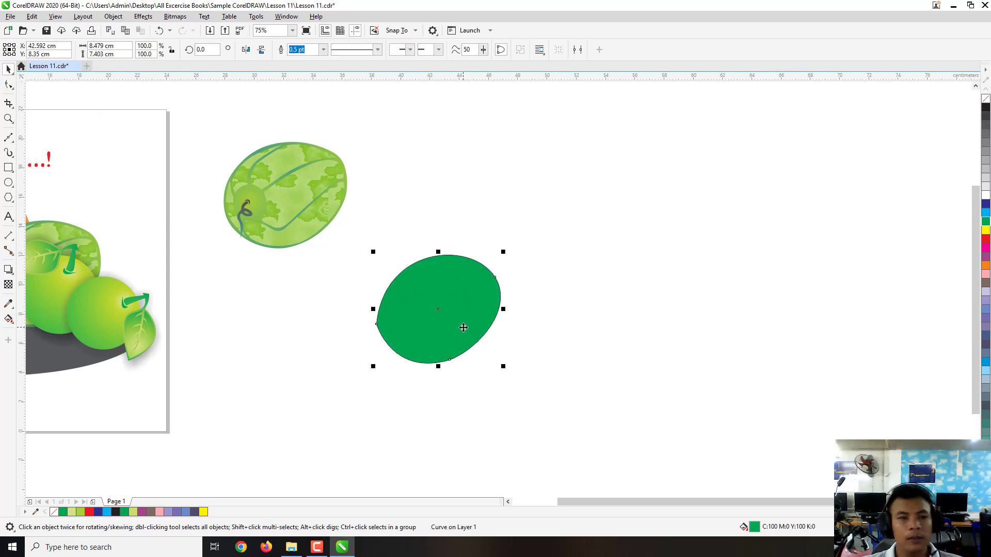
right_click(984, 103)
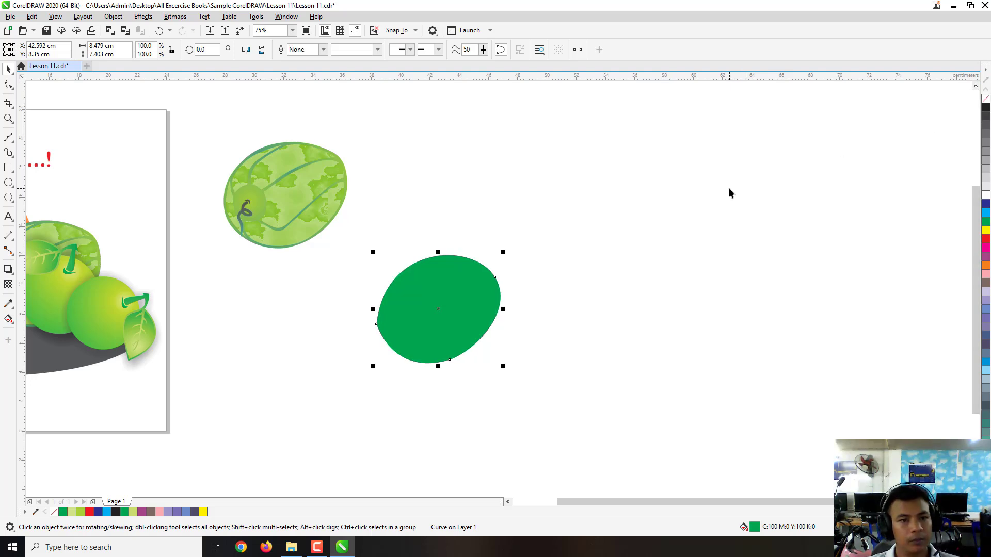
Change the green shape's uniform fill to an elliptical fountain fill
double_click(755, 526)
drag(475, 137, 697, 166)
click(604, 174)
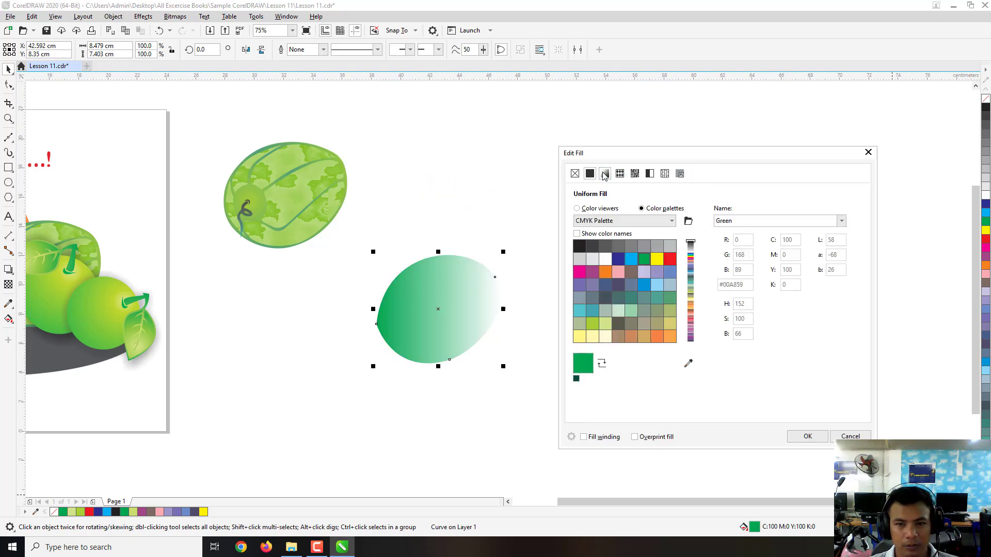
click(744, 224)
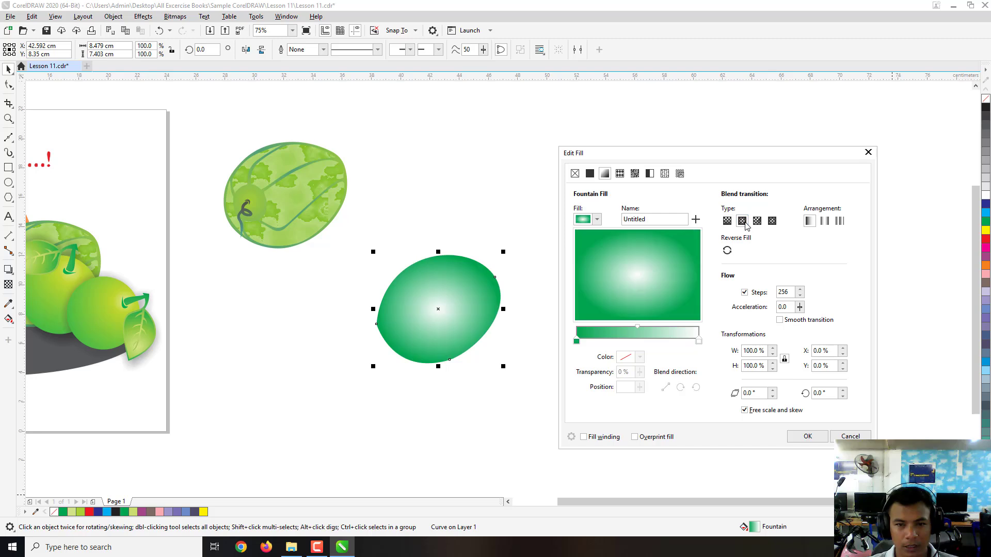
Set the gradient's outer colour by sampling the green C45 M0 Y90 K5 from the original melon
click(576, 342)
click(639, 357)
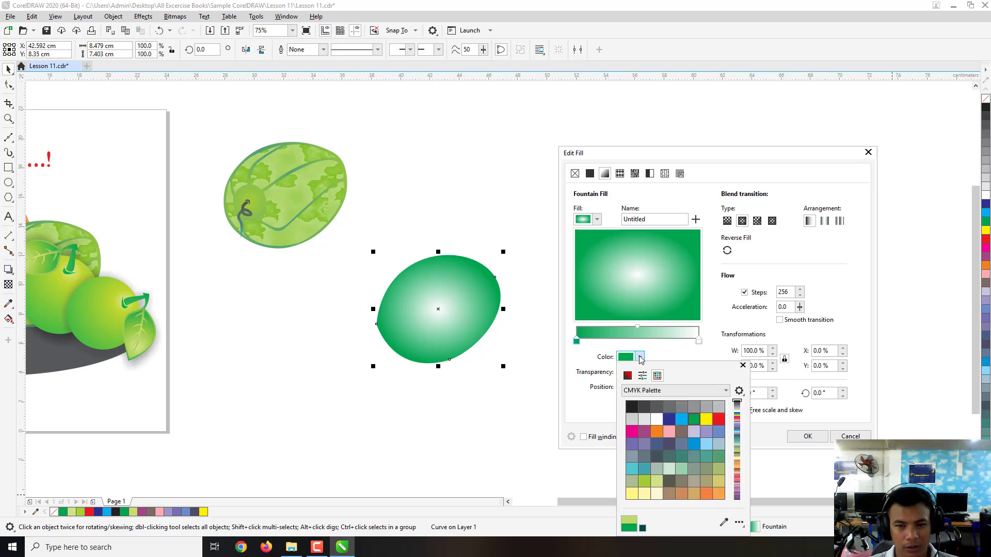
click(693, 360)
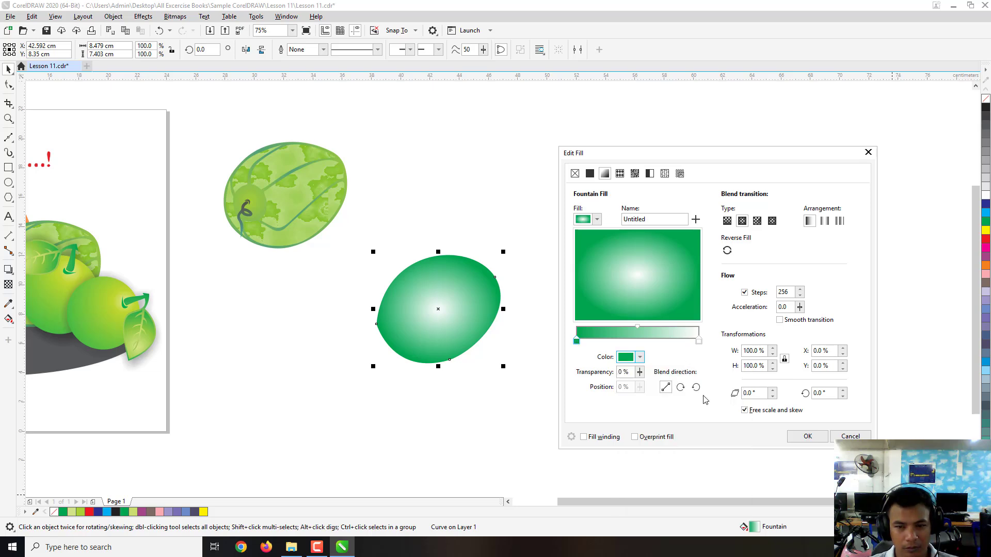
click(639, 358)
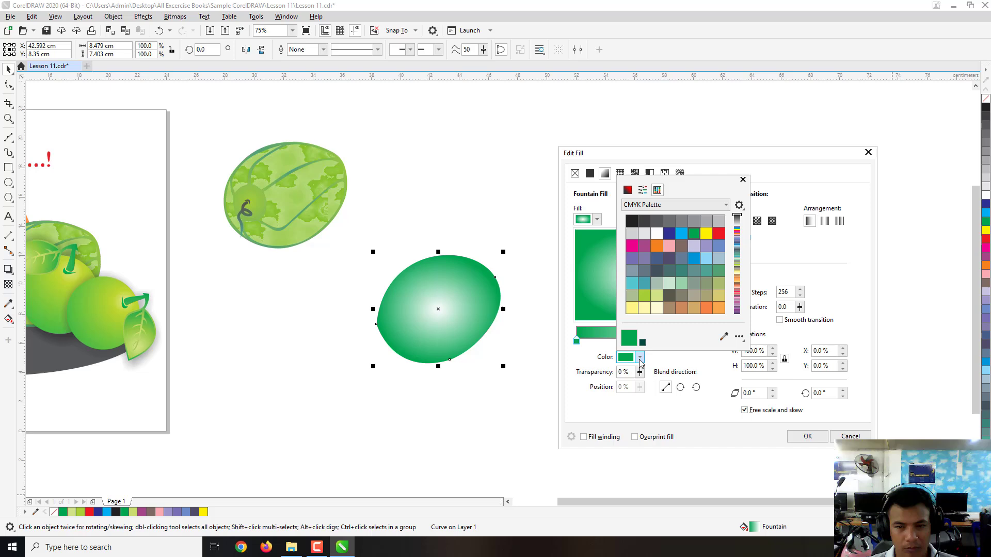
click(723, 336)
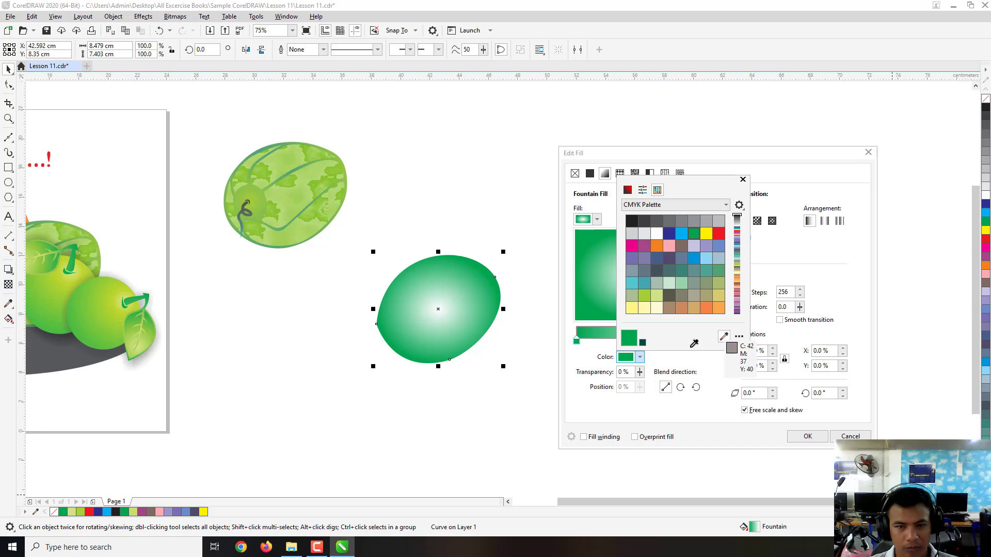
click(264, 197)
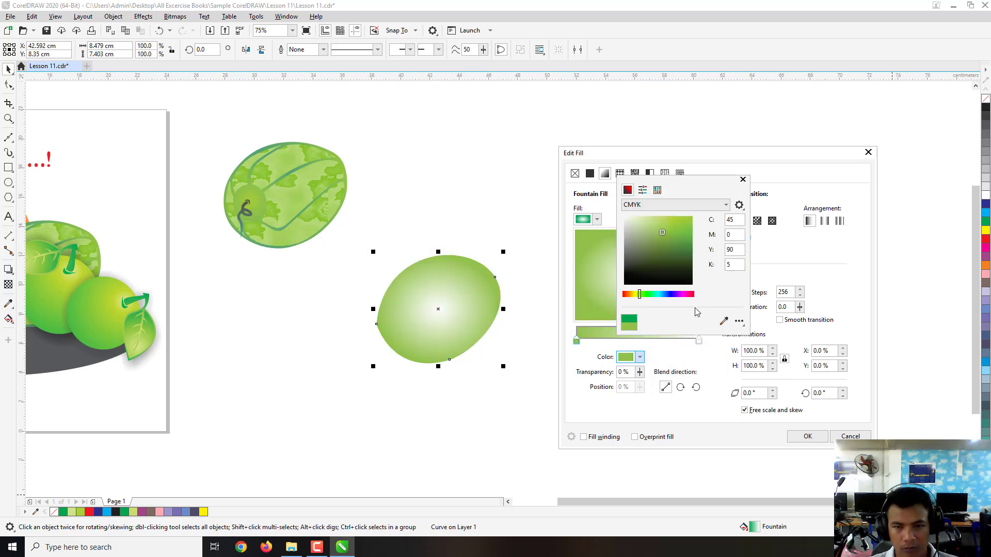
click(781, 273)
Set the gradient's centre colour to a bright yellow-green and apply the fountain fill to the shape
click(698, 341)
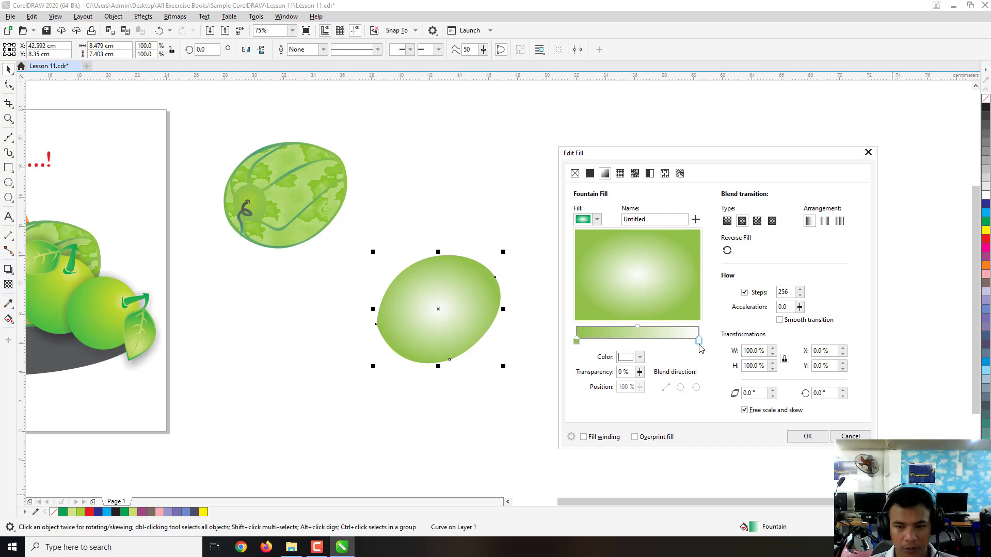
click(640, 358)
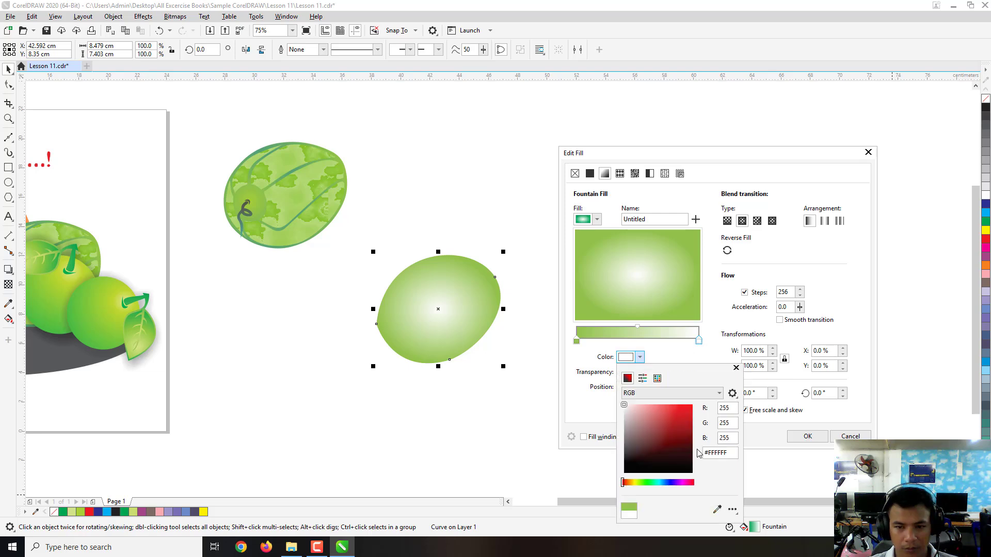
click(718, 510)
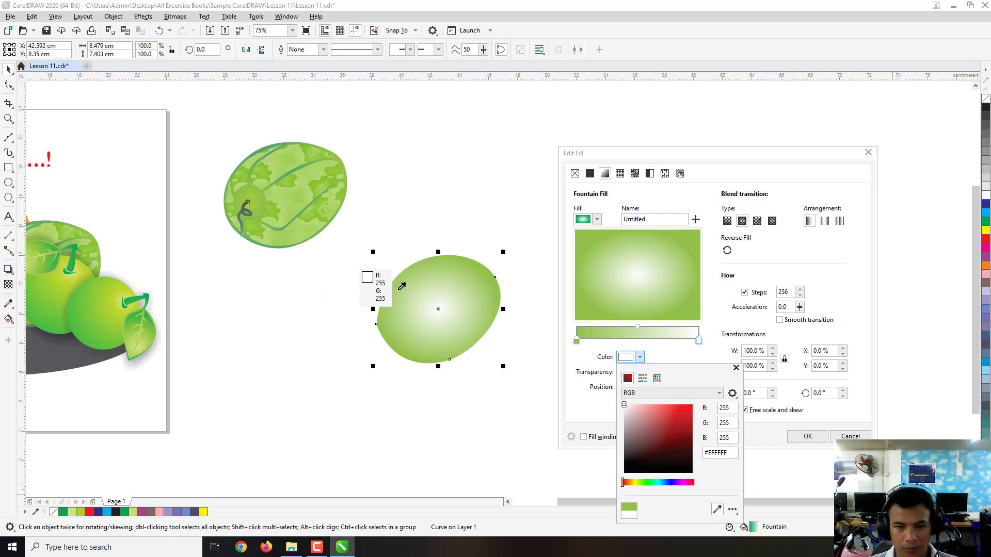
click(635, 482)
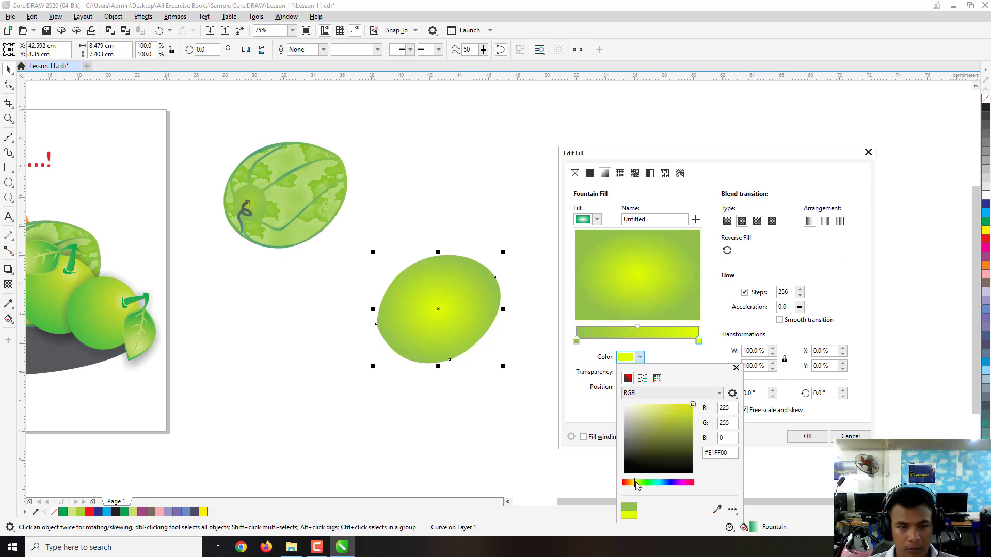
click(705, 355)
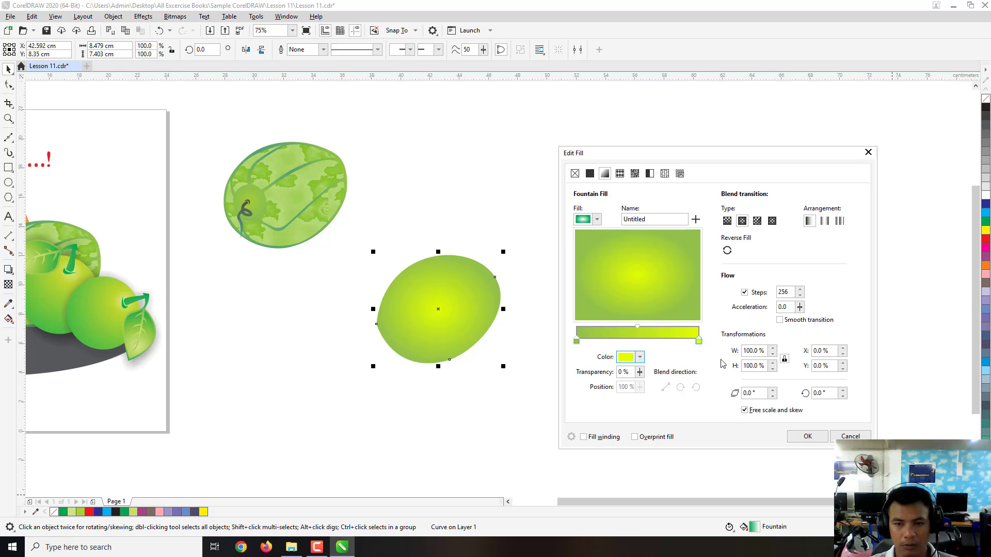
click(807, 436)
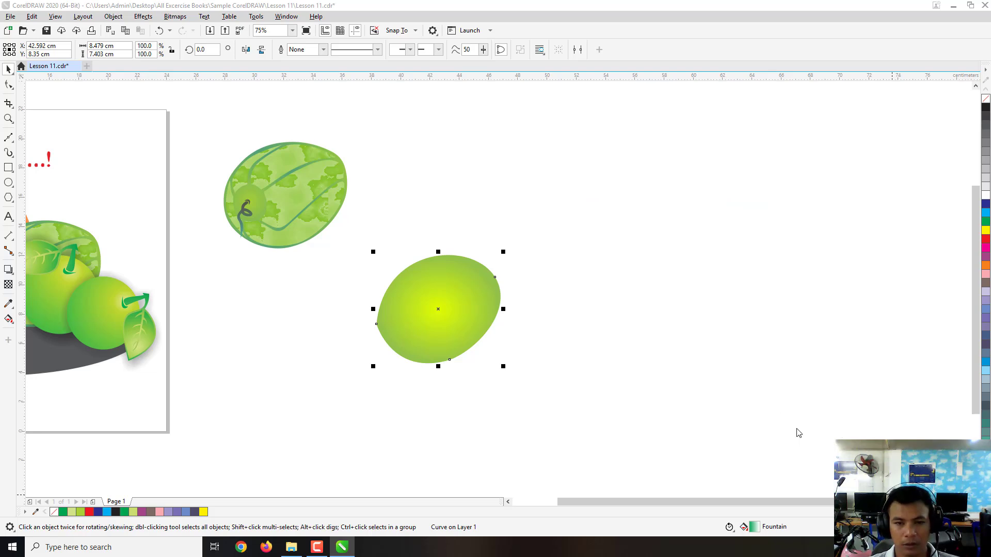
Move the gradient's bright centre to the lower left of the melon shape and shrink its ellipse to a small highlight
click(440, 320)
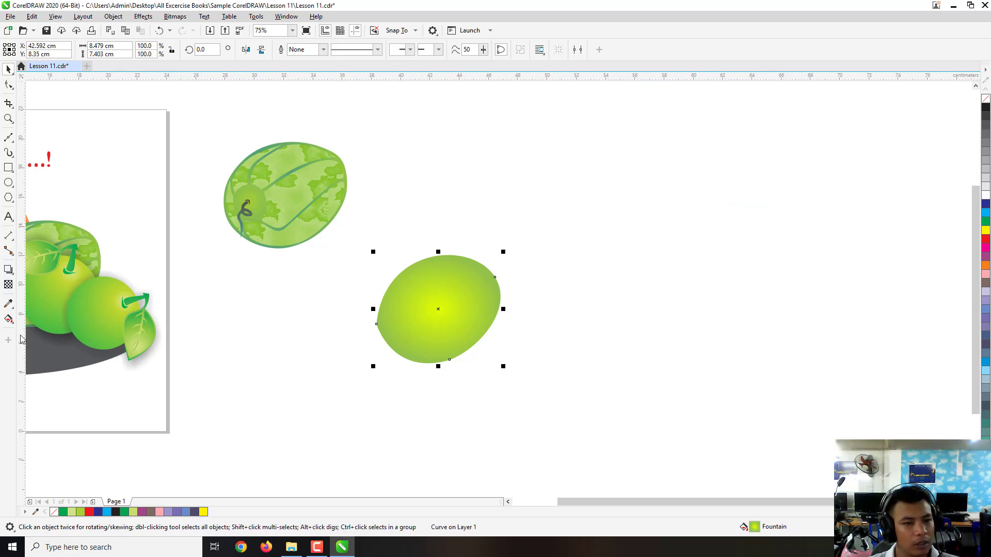
click(8, 319)
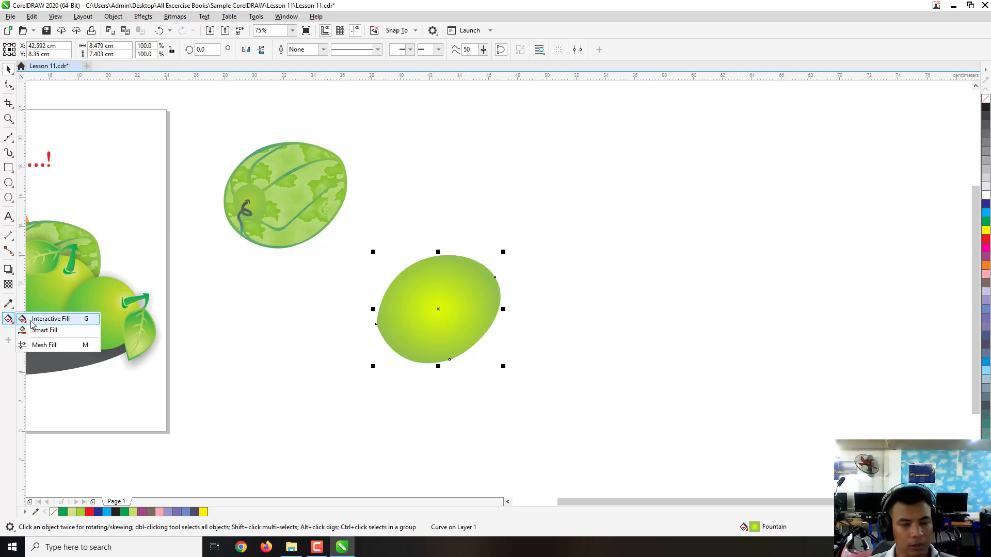
click(32, 322)
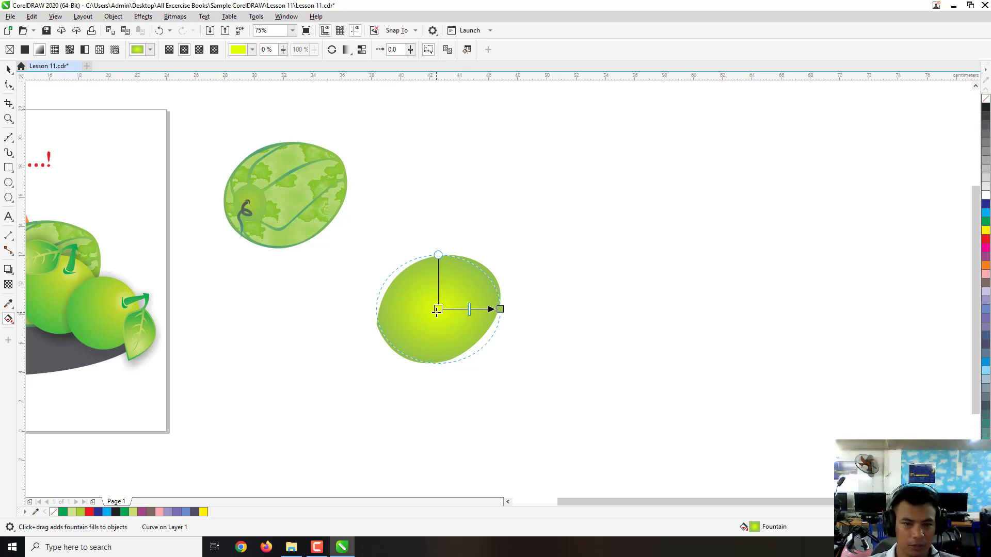
drag(438, 309, 417, 328)
drag(500, 318, 431, 336)
click(410, 334)
key(ctrl+z)
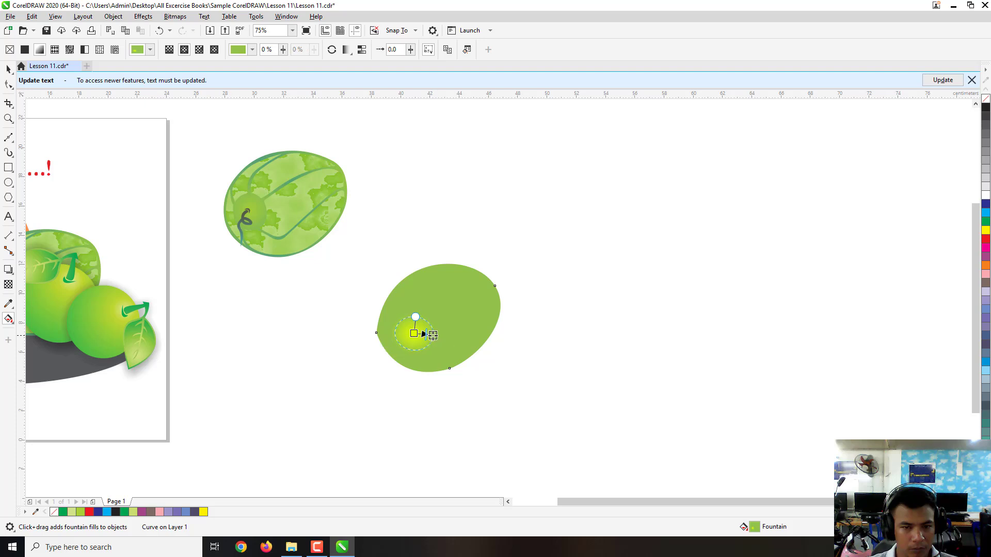
key(space)
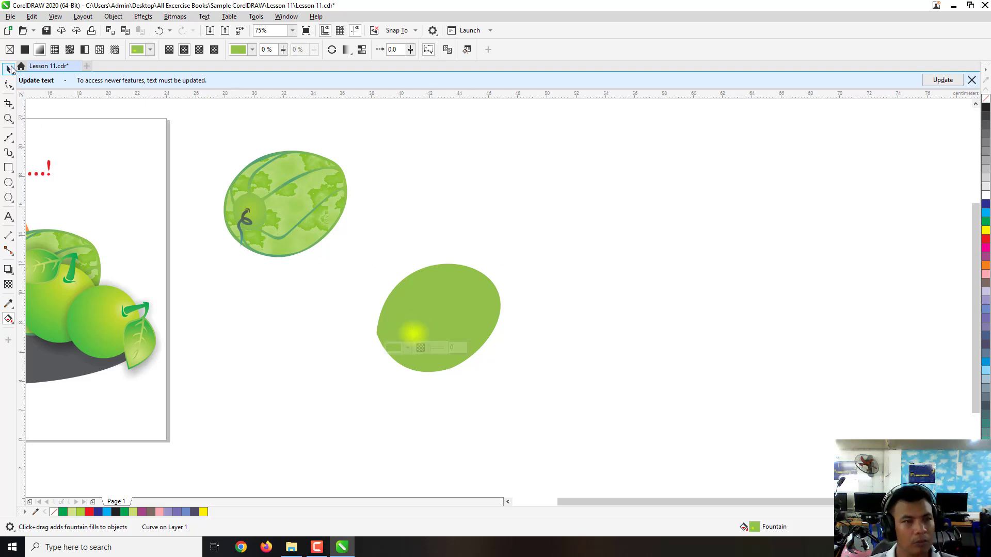
click(592, 334)
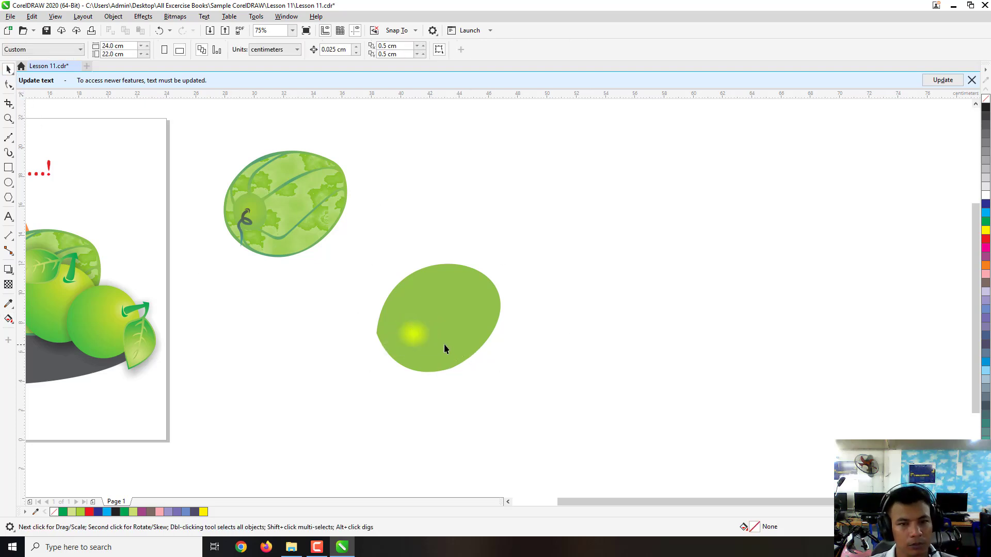
Reshape the melon shape's elliptical highlight with the Interactive Fill tool, making it slightly wider and nearer the shape's middle
click(422, 340)
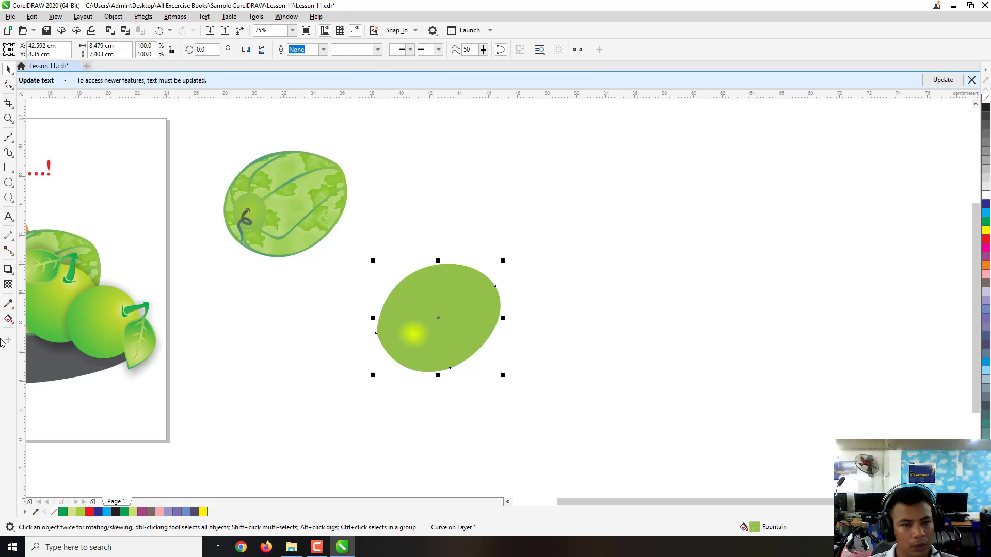
click(8, 318)
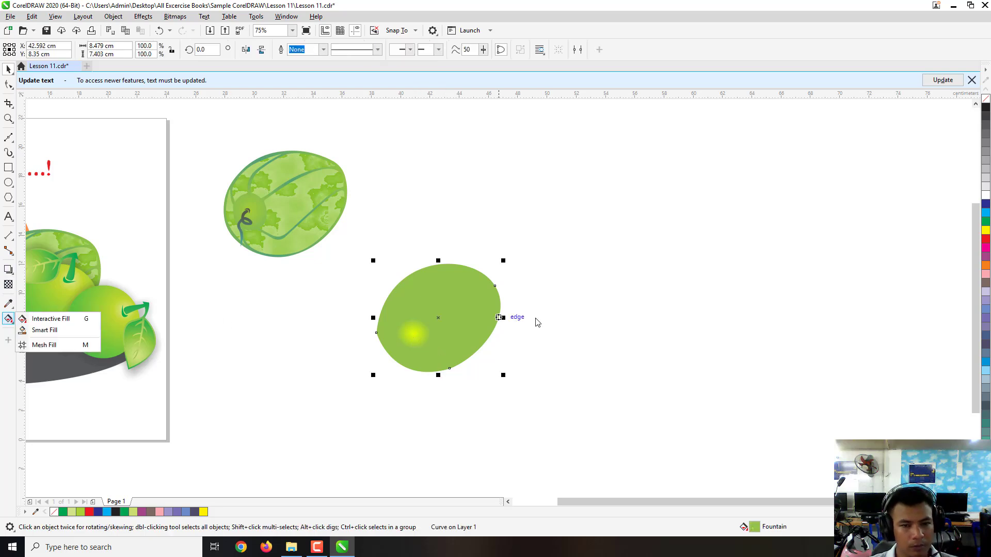
click(51, 324)
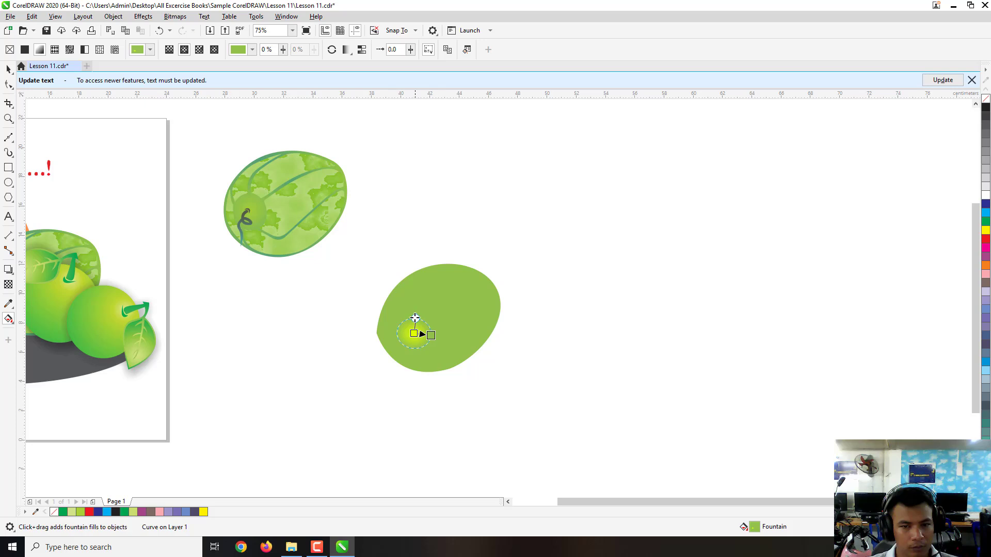
drag(417, 306, 409, 286)
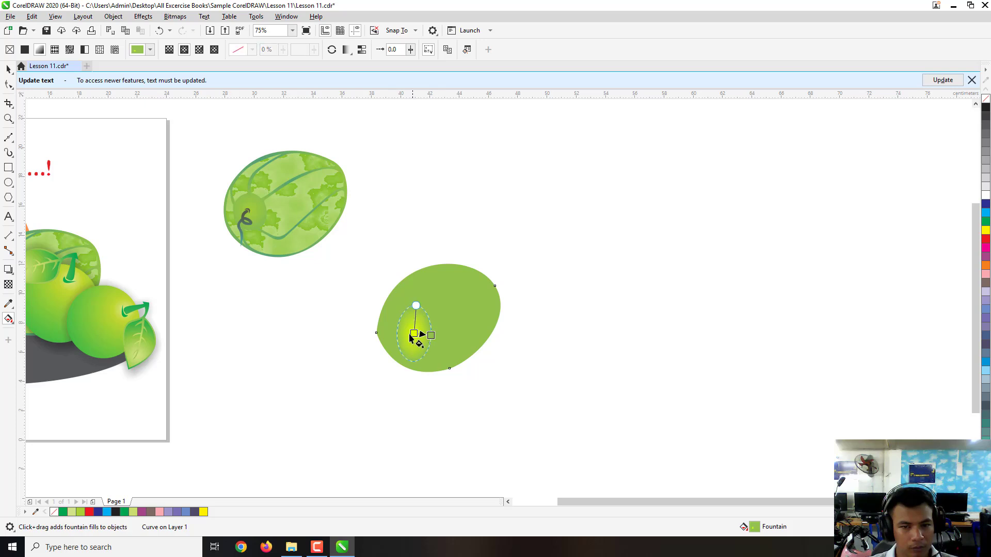
drag(431, 335, 409, 333)
click(443, 332)
drag(411, 285, 387, 331)
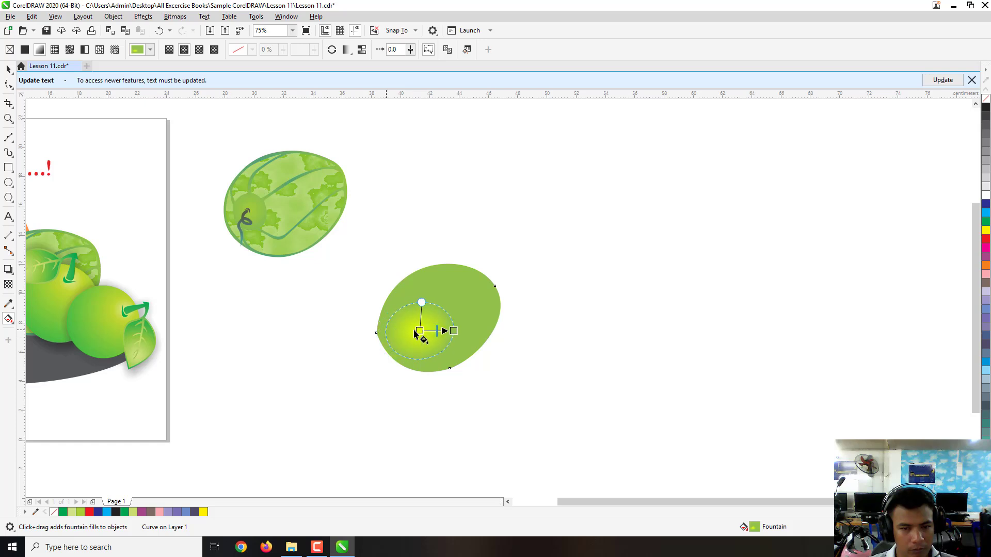
drag(453, 332, 444, 332)
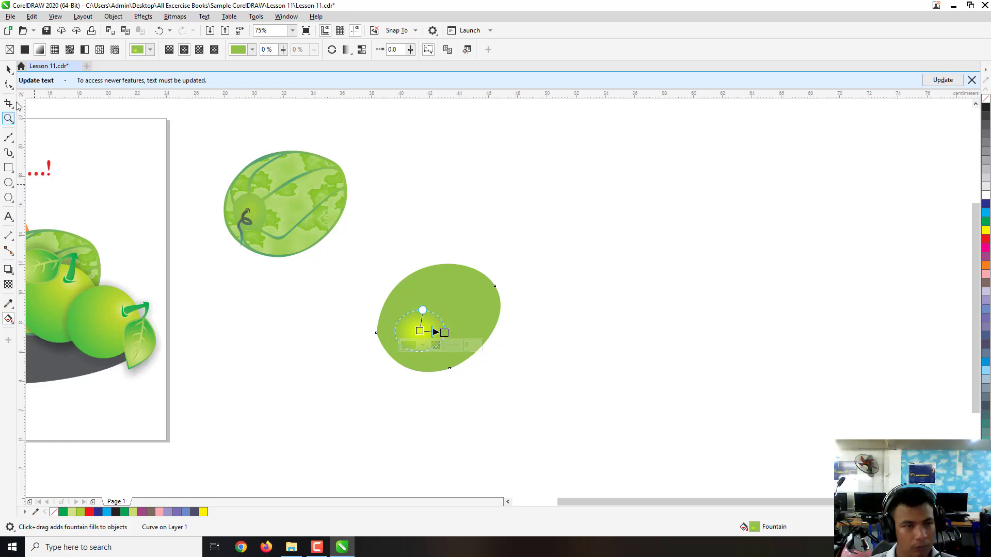
click(8, 69)
click(625, 312)
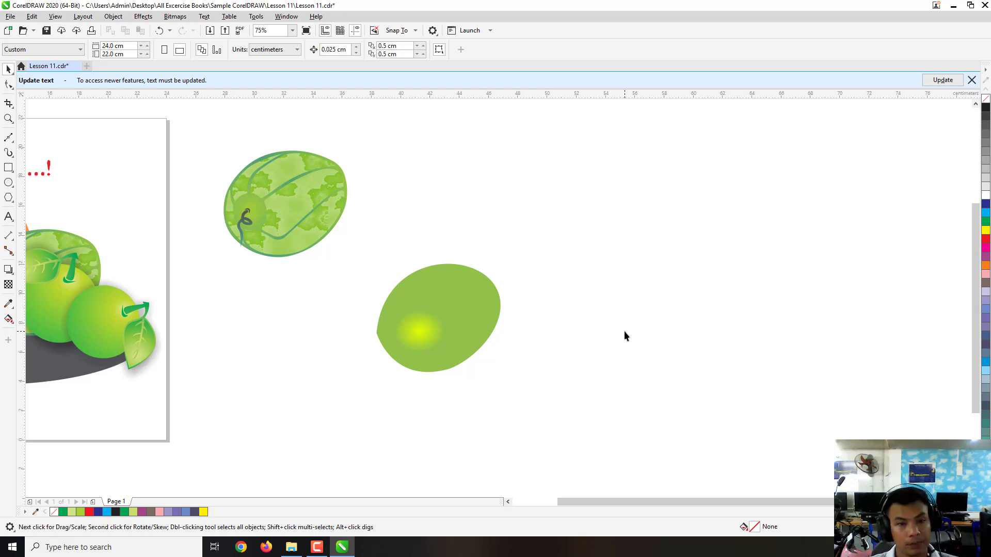
Duplicate the gradient shape, scale the copy to about 87% and centre it over the original
click(477, 310)
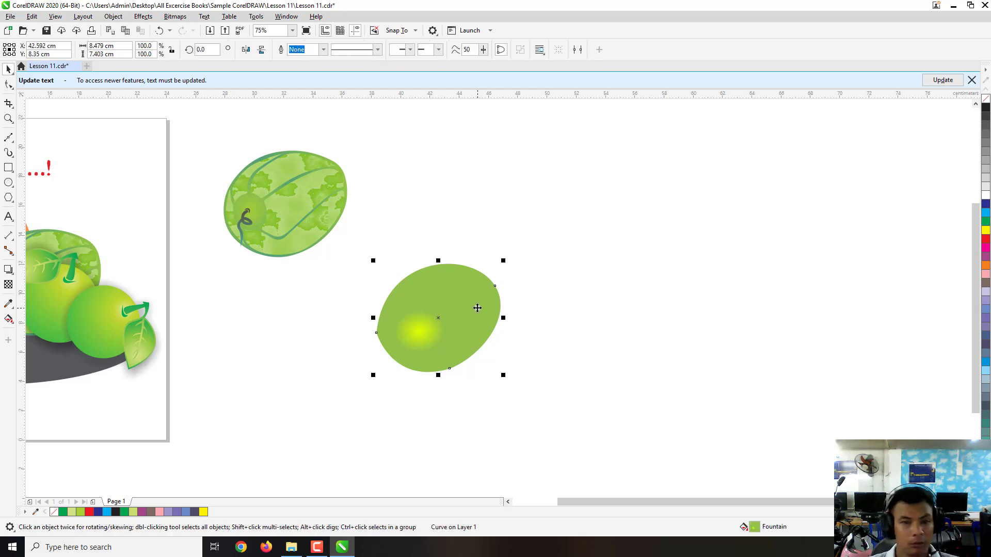
scroll(473, 314, up, 2)
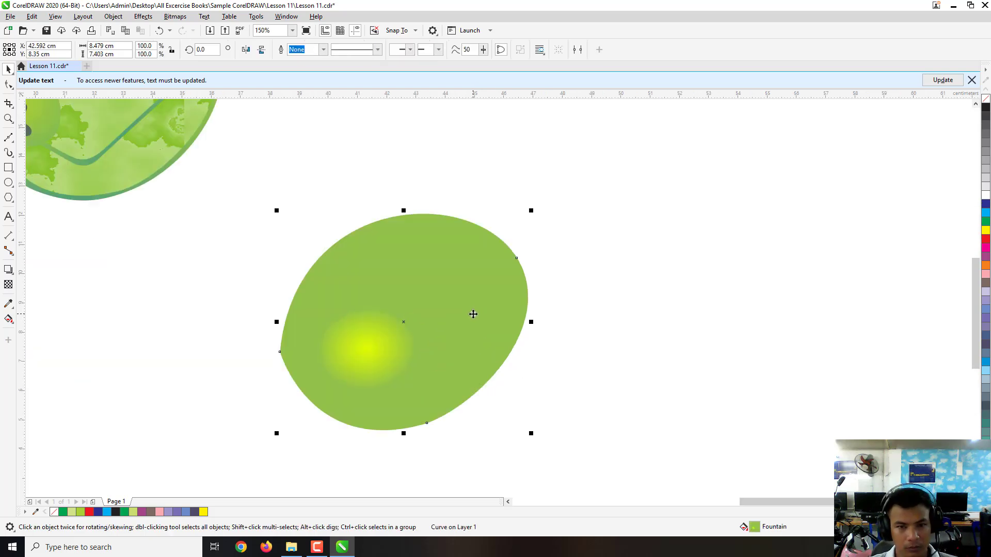
scroll(474, 314, down, 2)
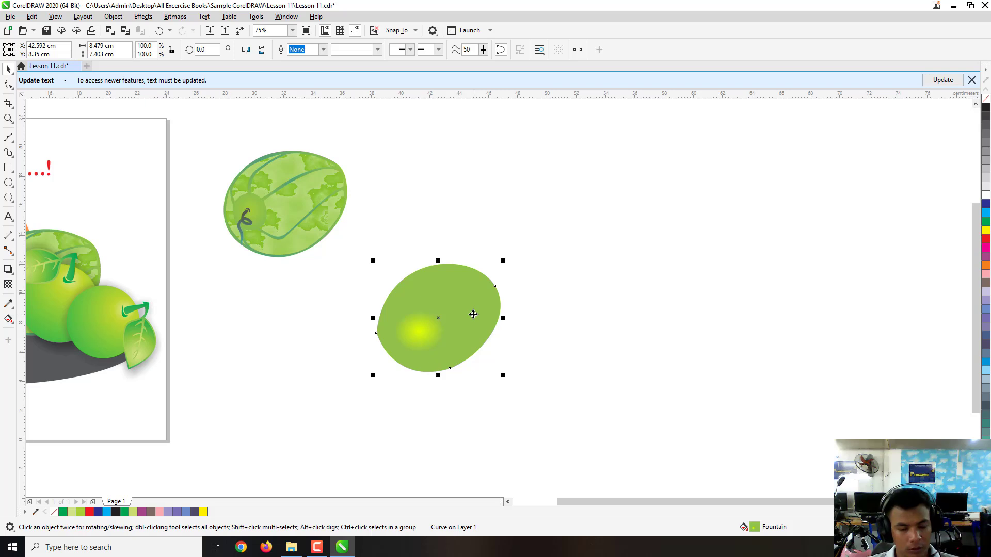
key(Right)
key(Up)
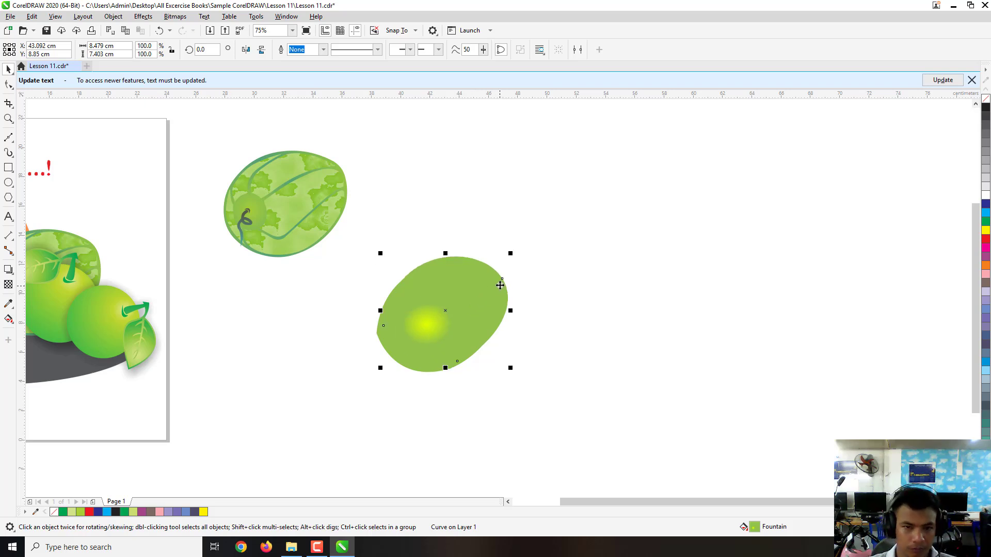
drag(510, 253, 502, 257)
drag(468, 296, 462, 305)
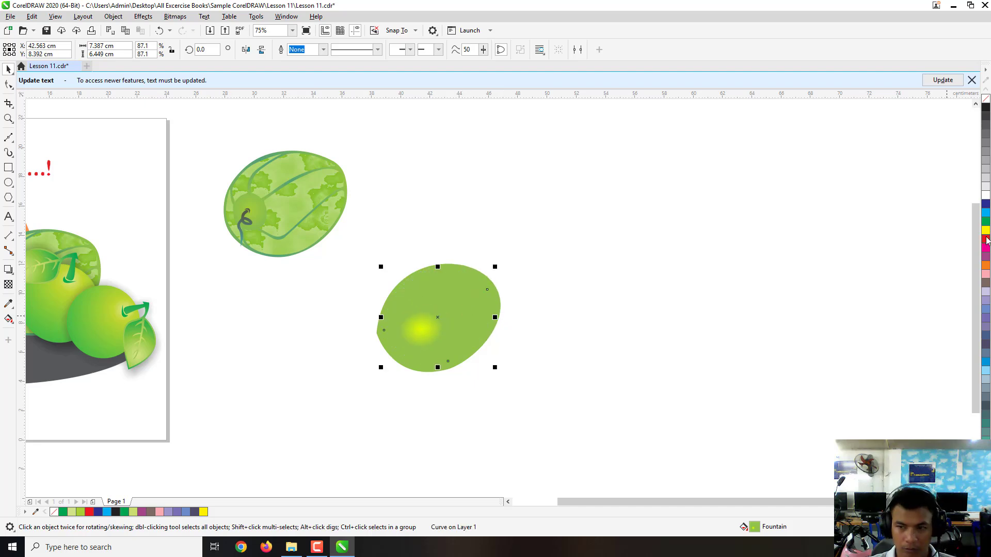
Fill the inner copy with green C100 M0 Y100 K0 and enlarge it to about 8.1 × 7.07 cm, leaving a thin rim around it
click(986, 239)
click(986, 222)
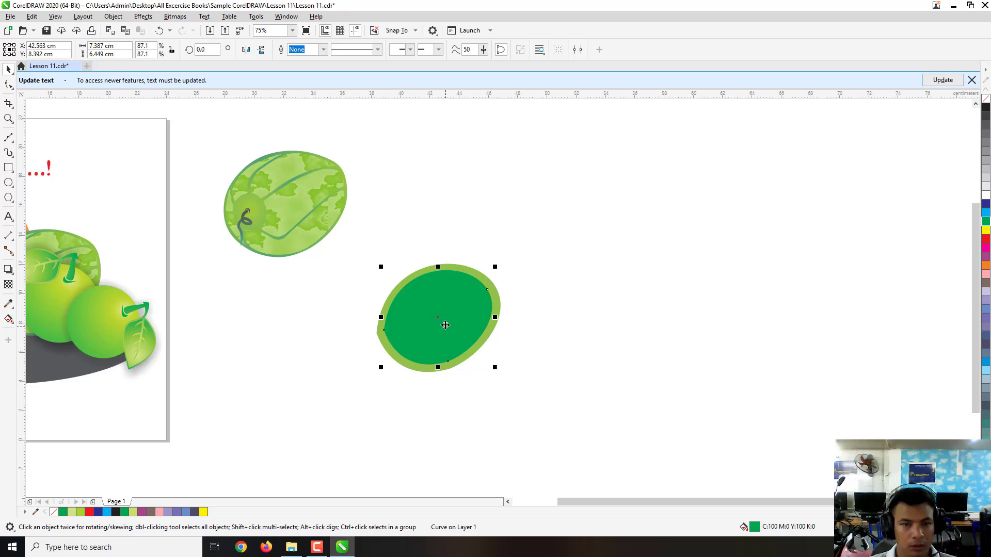
scroll(436, 316, up, 1)
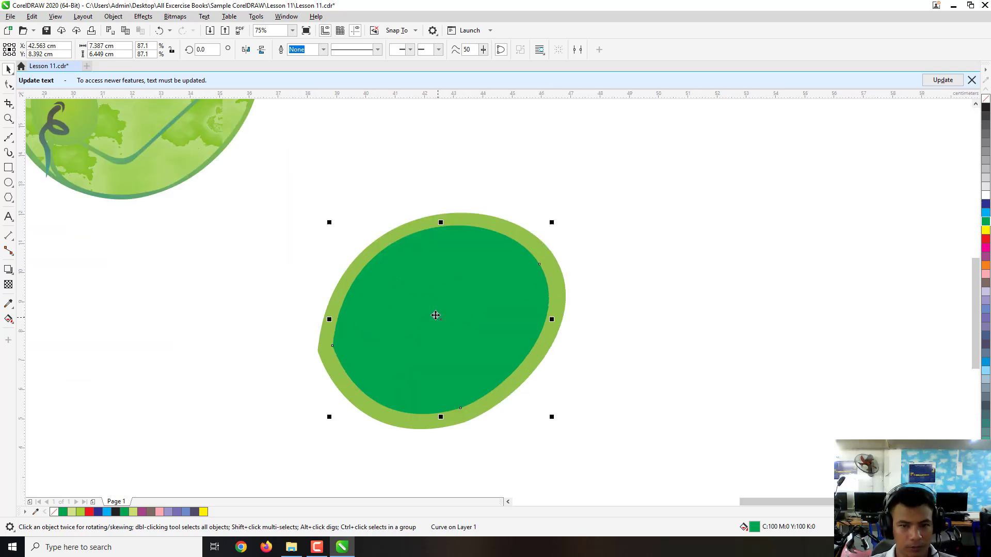
drag(553, 222, 573, 216)
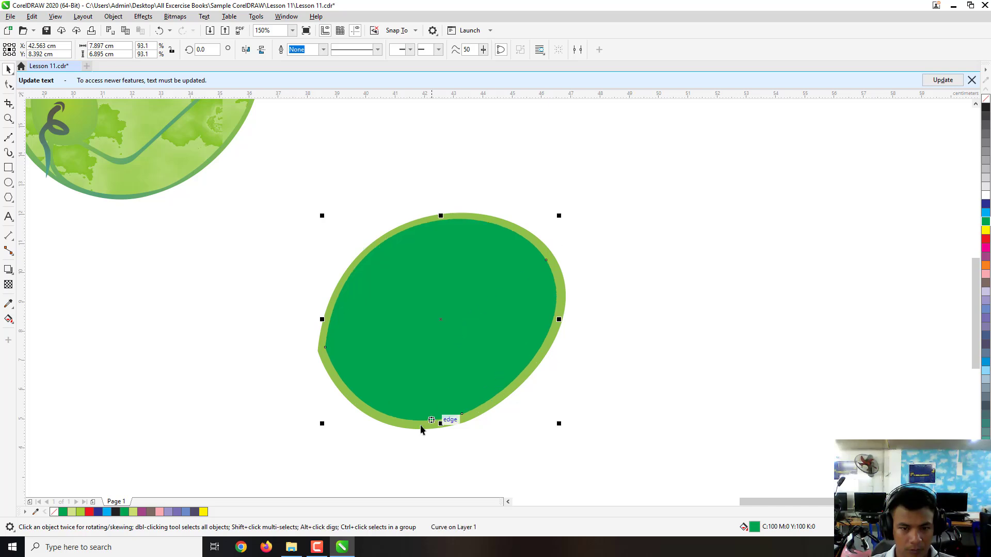
drag(324, 420, 320, 436)
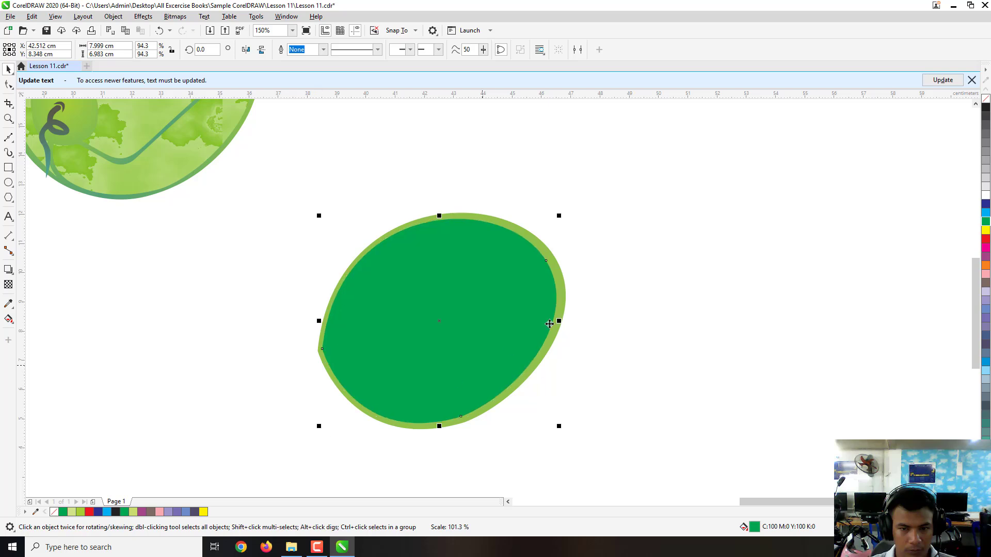
drag(559, 215, 562, 214)
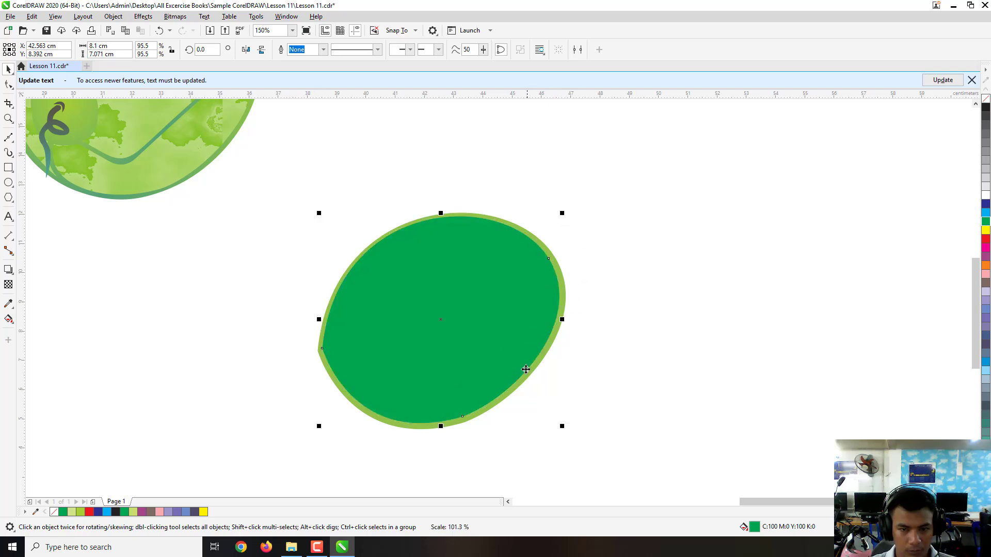
click(457, 339)
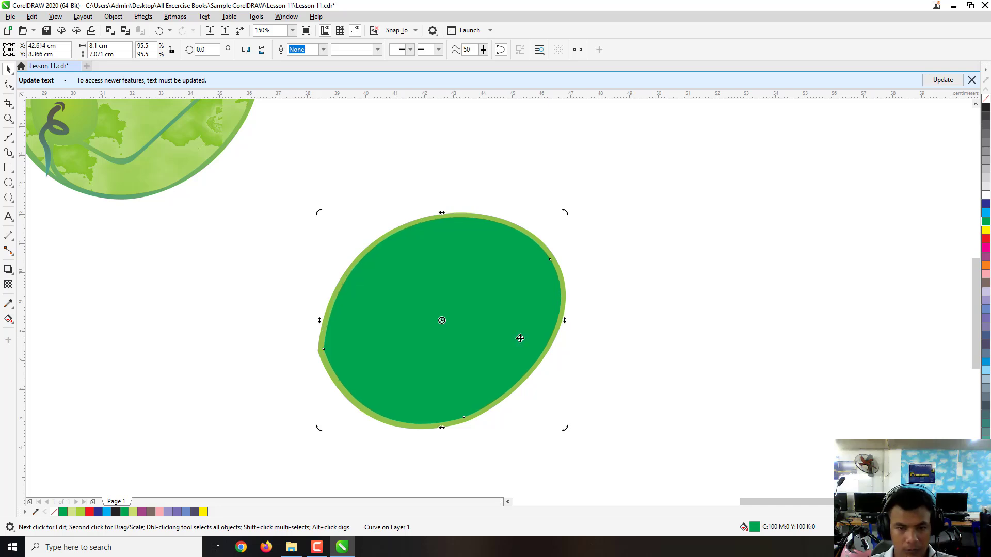
Lock the outer gradient-filled melon shape behind the green copy
click(573, 345)
click(559, 326)
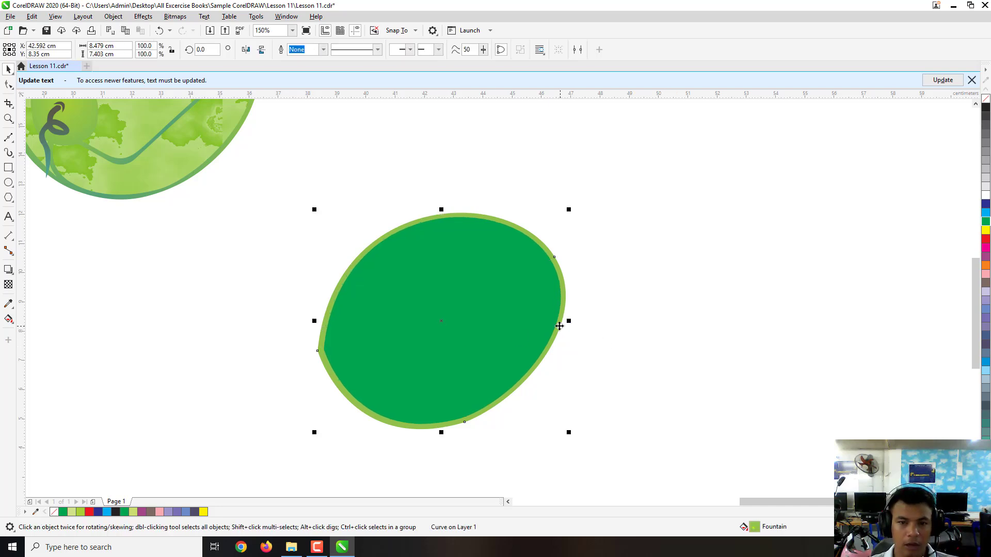
right_click(559, 325)
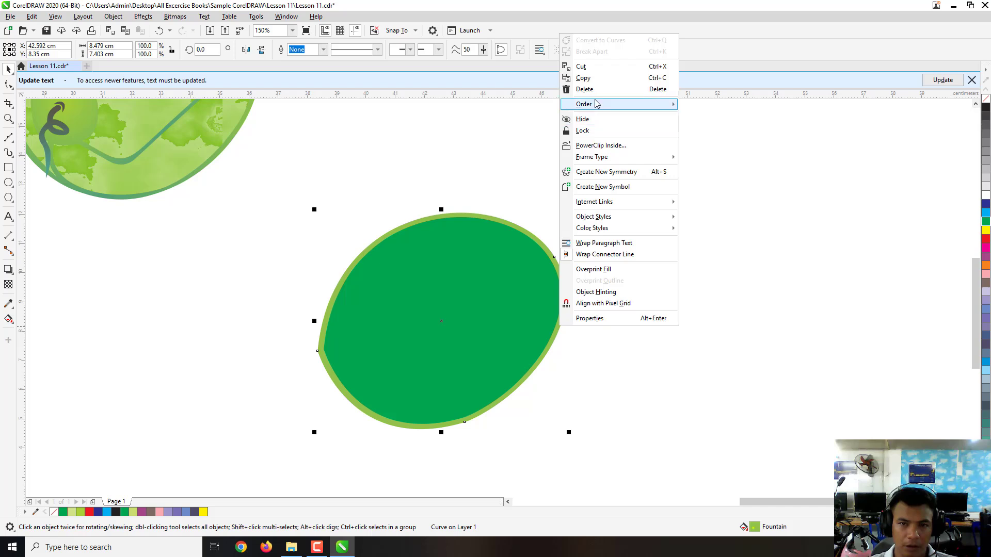
click(582, 130)
click(657, 223)
Change the inner green shape's fill to the Aerial Photography texture from the Styles texture library
click(471, 329)
scroll(473, 326, down, 2)
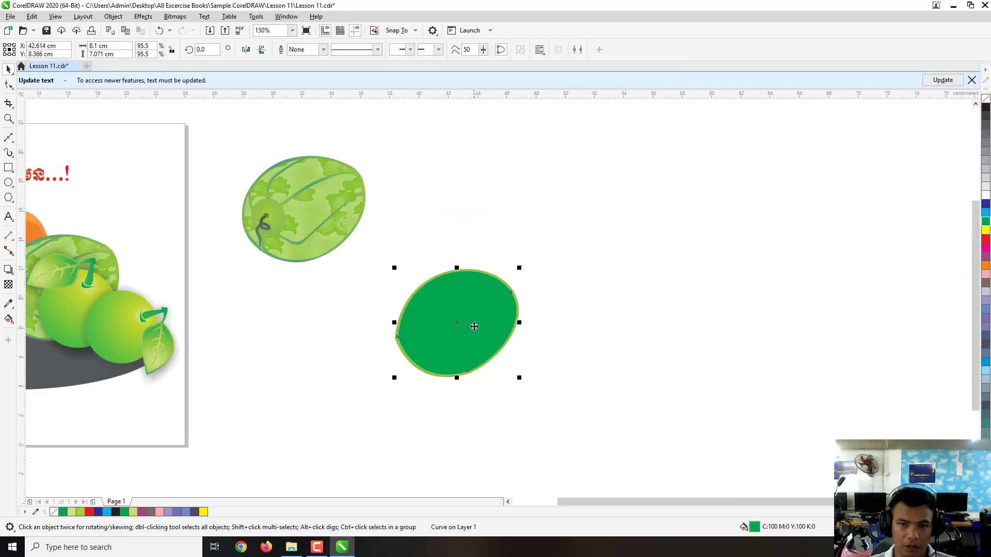
double_click(755, 532)
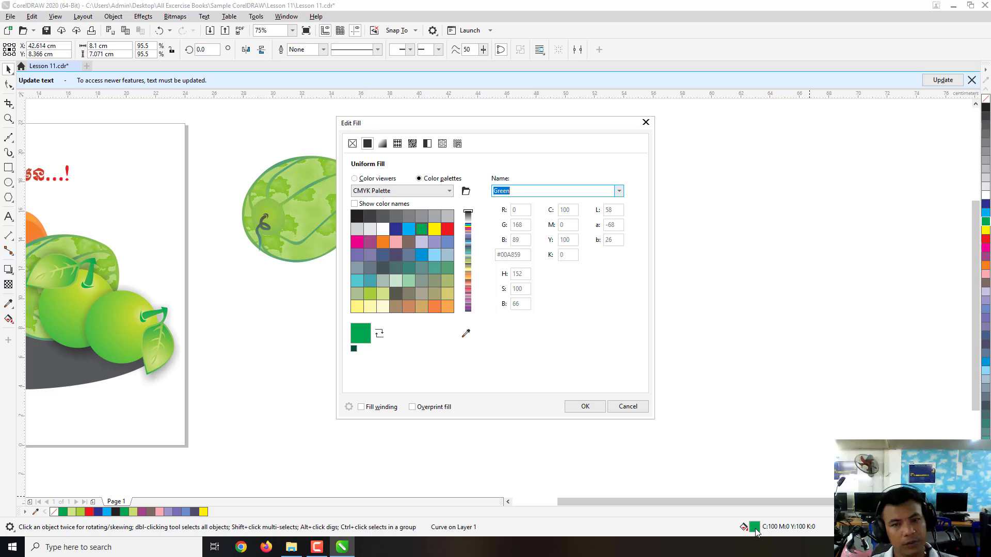
click(441, 145)
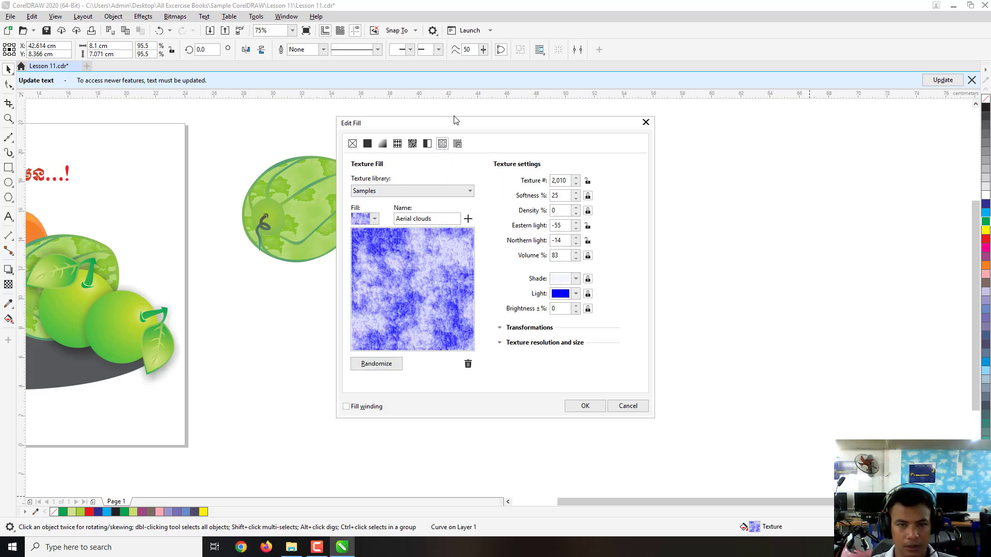
drag(454, 128, 614, 128)
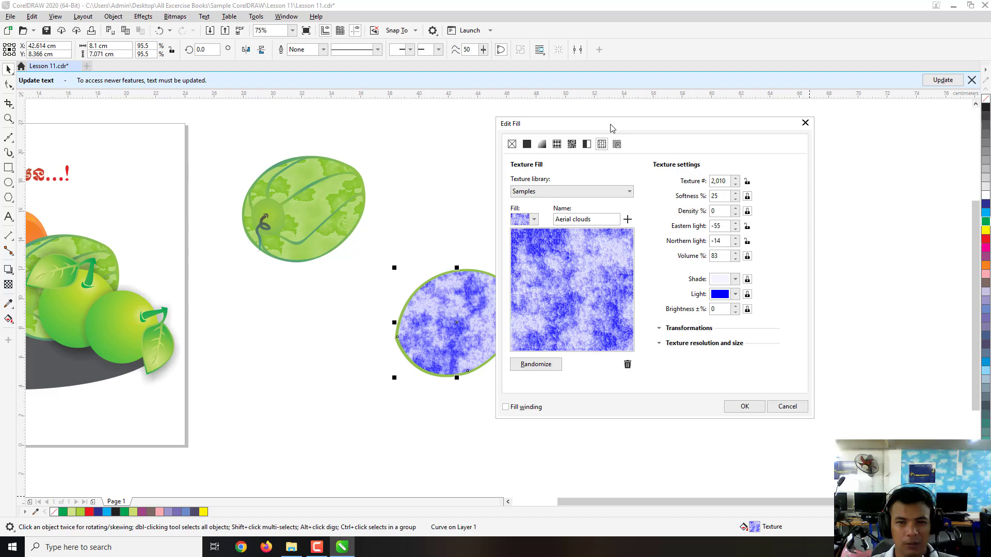
click(583, 195)
click(525, 247)
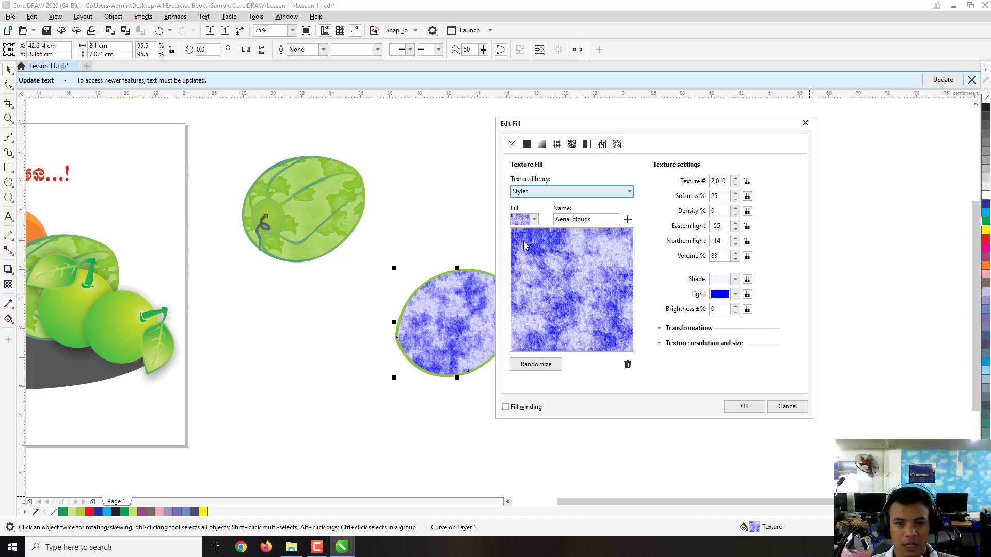
drag(612, 128, 666, 129)
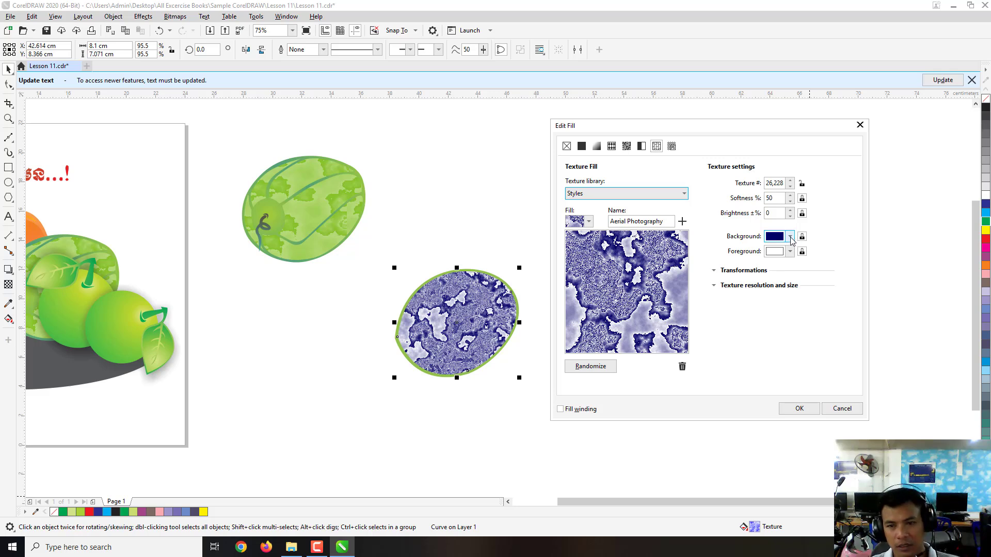
Set the texture's background colour to a medium yellowish green
click(790, 237)
click(841, 314)
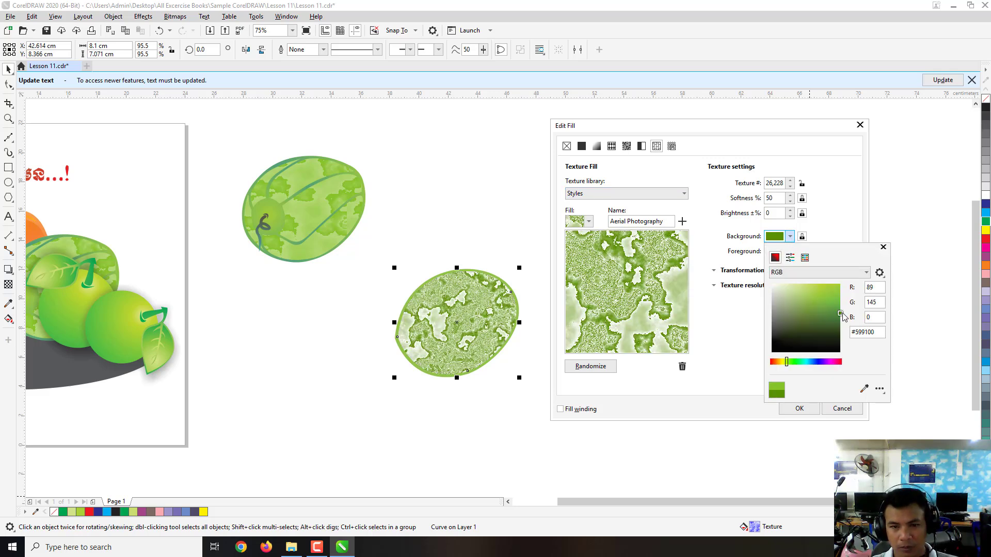
mouse_move(831, 315)
mouse_down()
mouse_move(837, 304)
mouse_move(852, 312)
mouse_up()
click(841, 229)
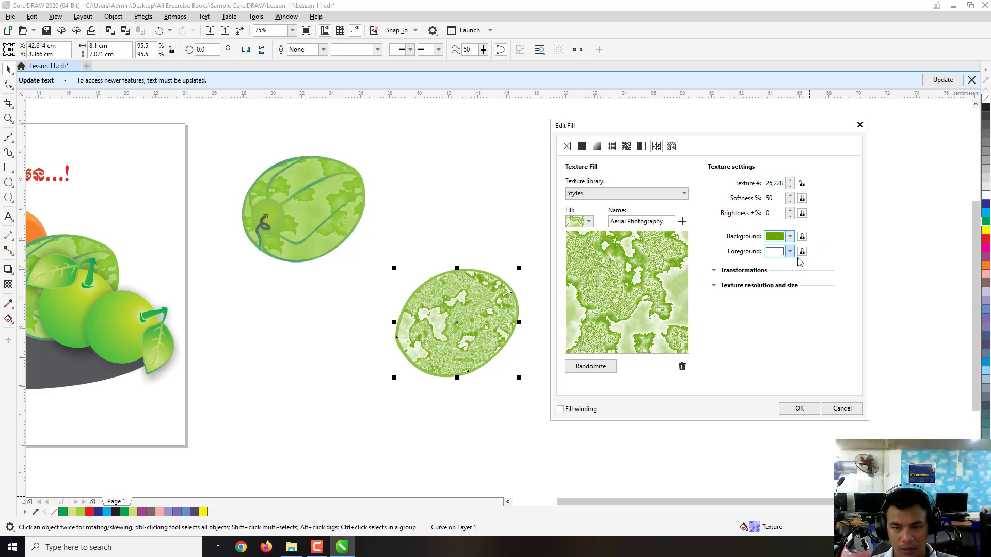
Set the texture's foreground colour to the light green #A7D361 sampled from the original melon
click(790, 252)
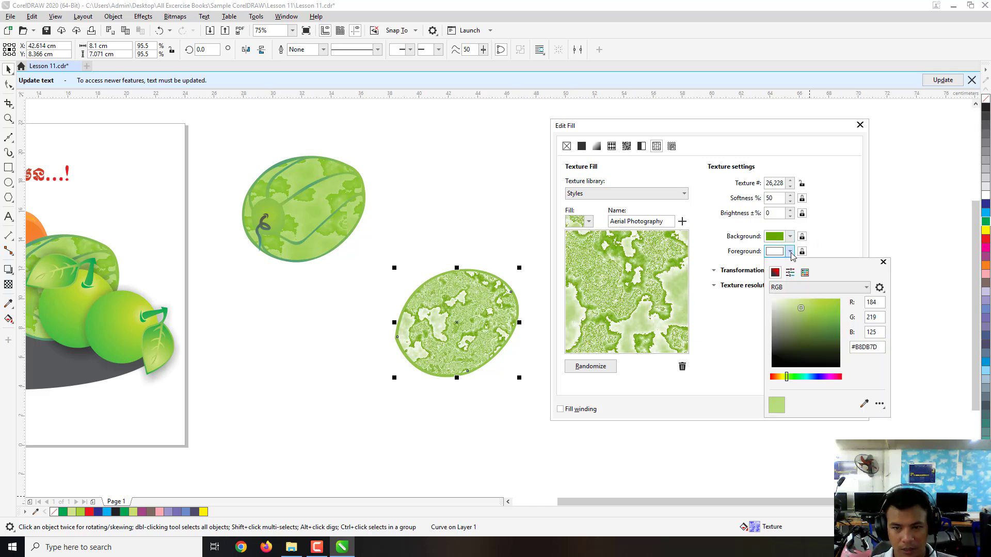
click(864, 404)
click(312, 216)
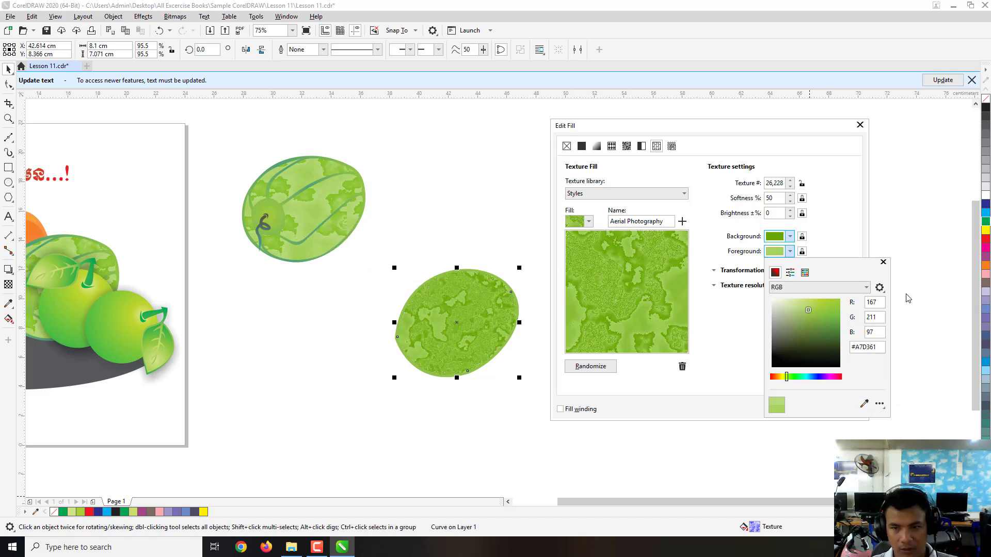
click(883, 262)
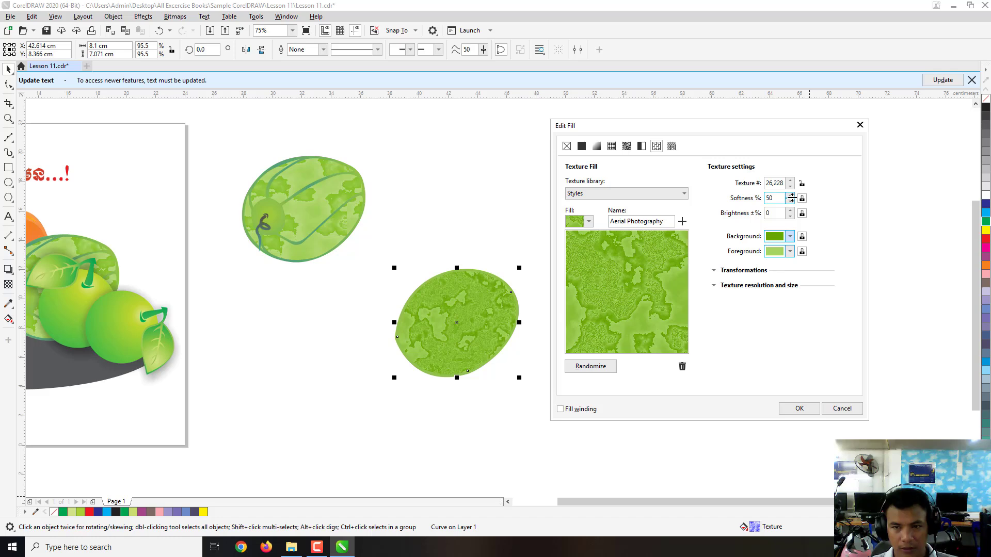
Raise the texture's softness to 60% and its brightness to 1%, and apply the fill
click(791, 196)
click(790, 196)
click(790, 196)
click(790, 196)
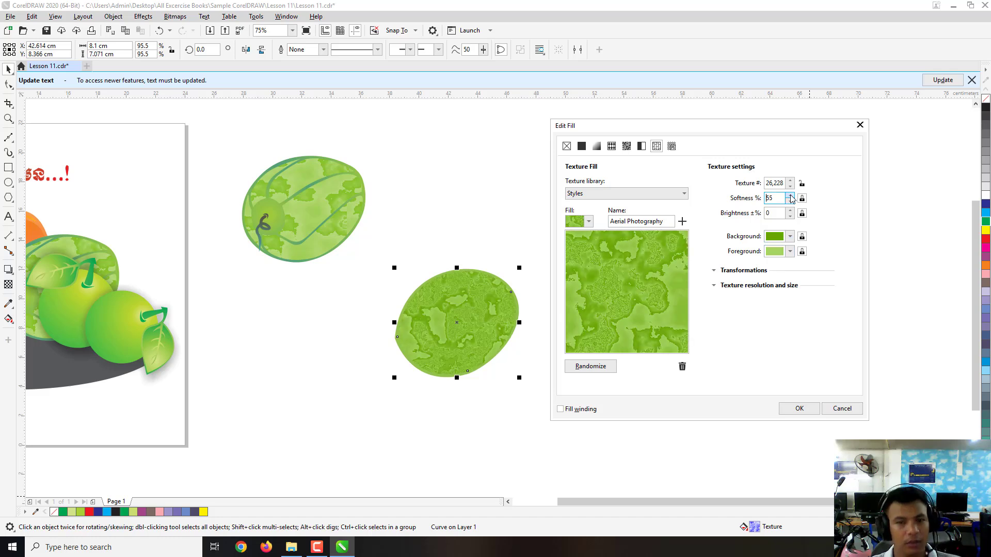
click(790, 196)
click(791, 196)
click(790, 196)
click(791, 196)
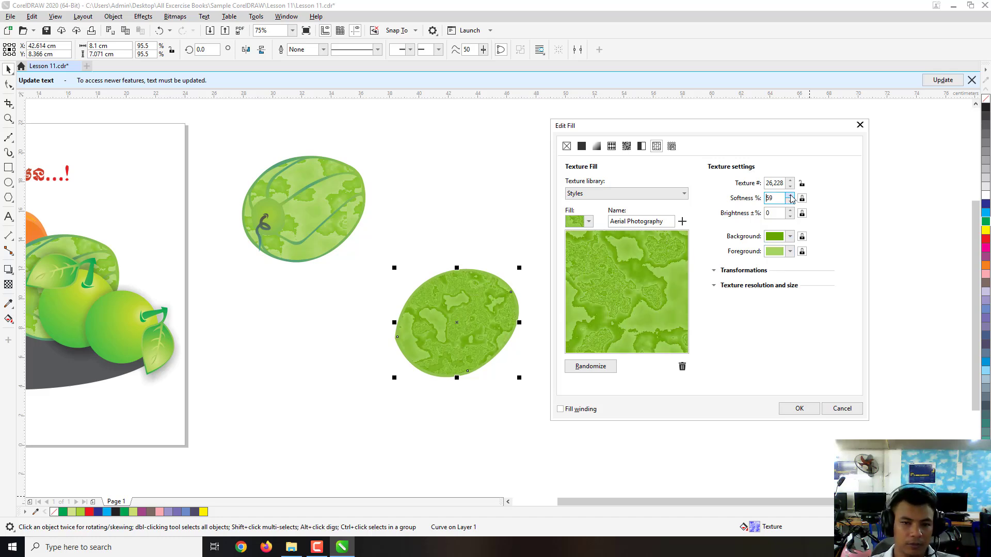
click(791, 196)
click(790, 196)
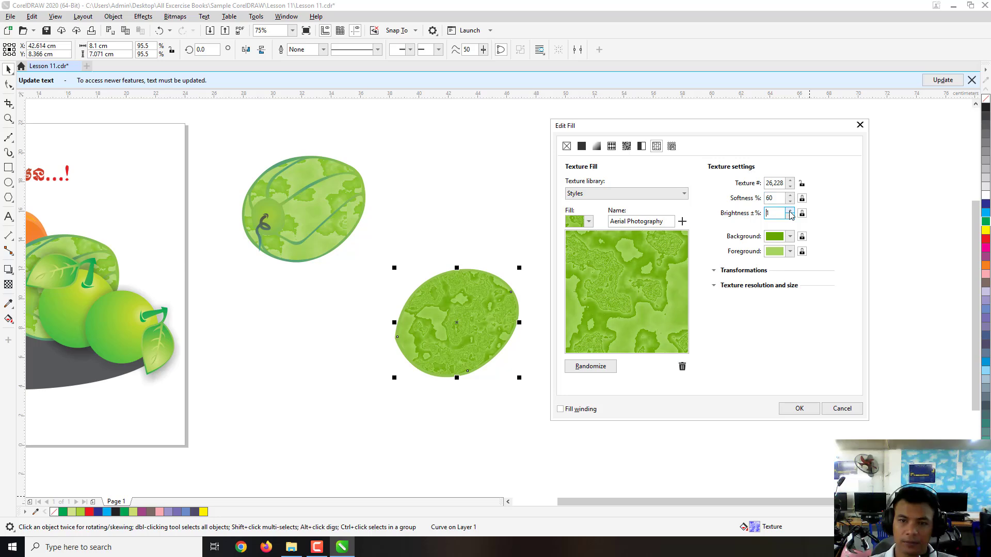
click(797, 409)
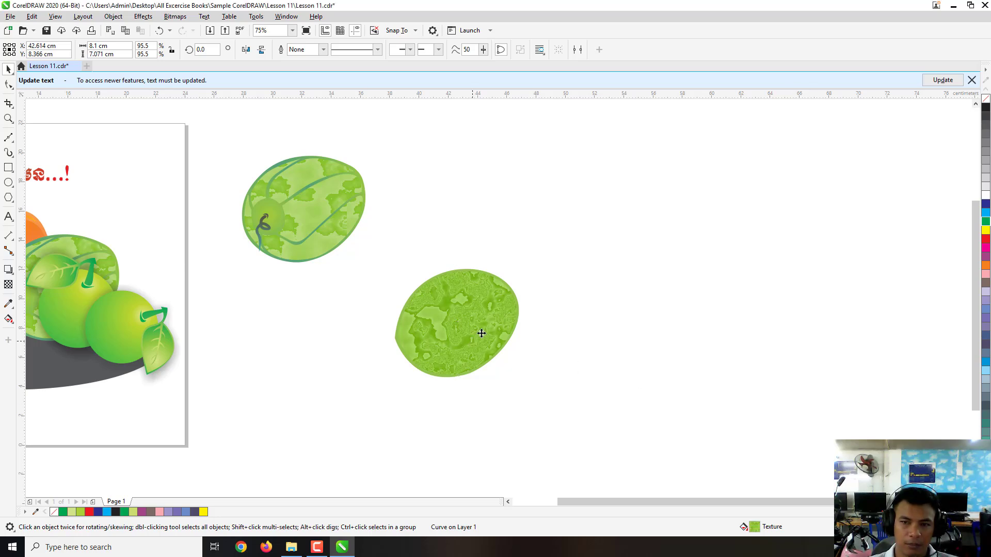
Unlock the gradient-filled outer melon shape behind the textured copy
scroll(457, 342, up, 1)
scroll(457, 343, down, 2)
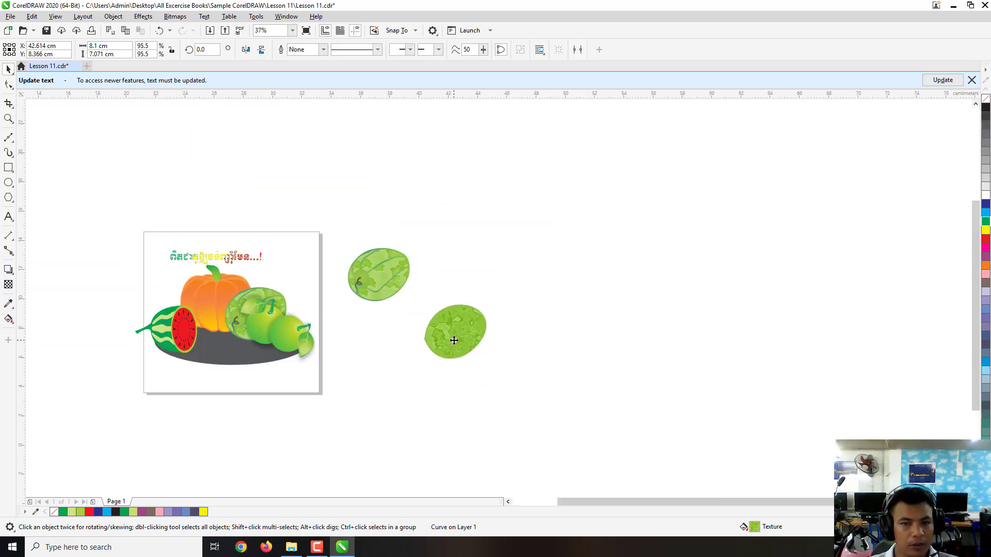
scroll(454, 341, up, 2)
scroll(310, 264, down, 1)
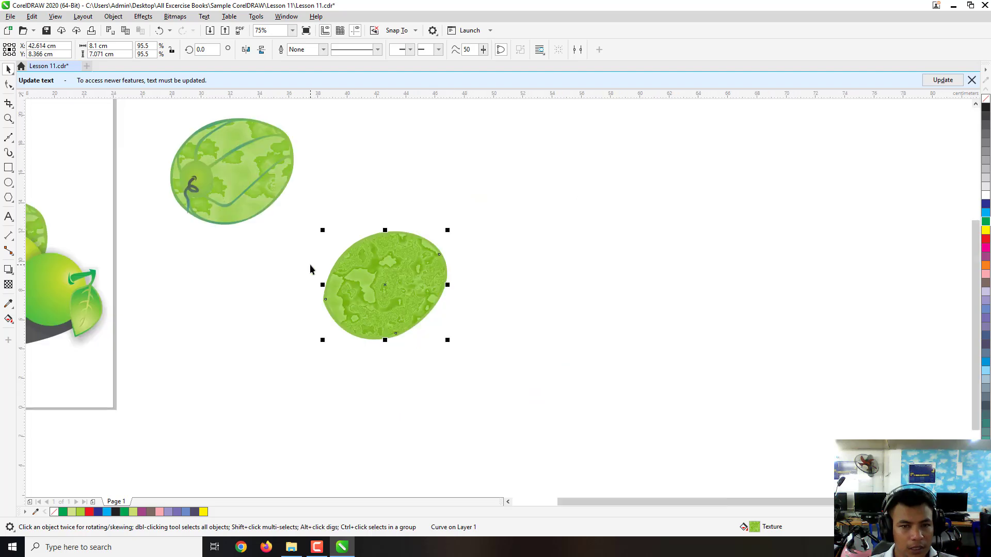
scroll(359, 249, up, 1)
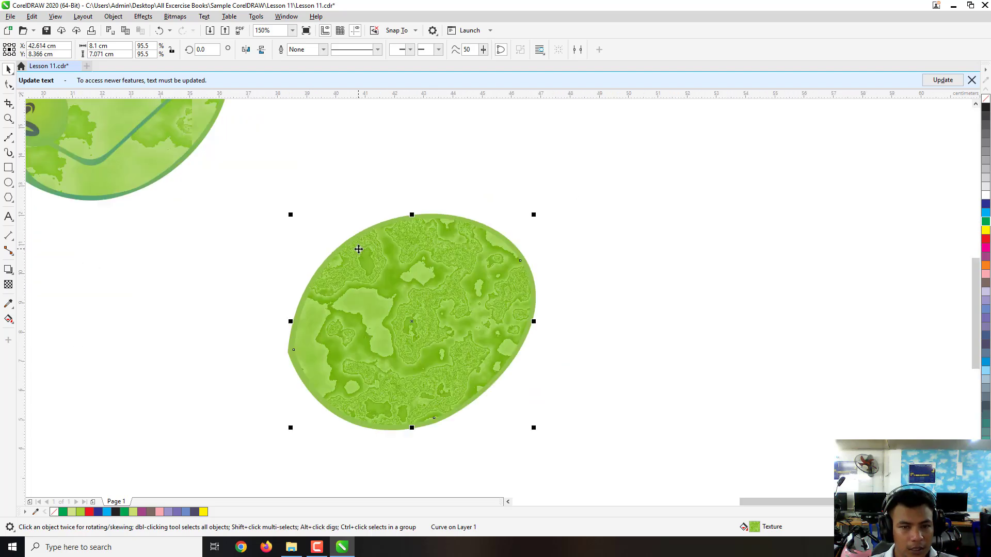
click(637, 361)
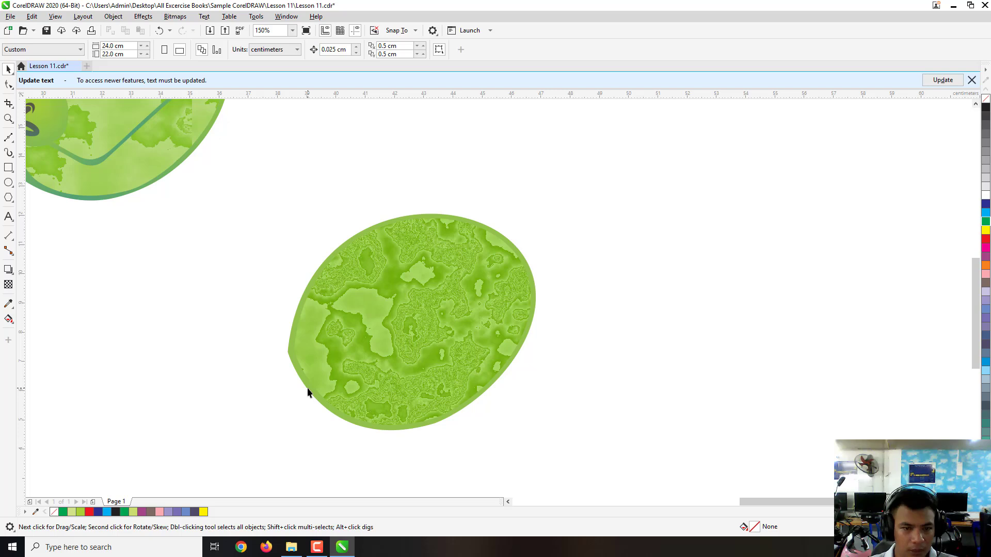
right_click(308, 393)
click(321, 397)
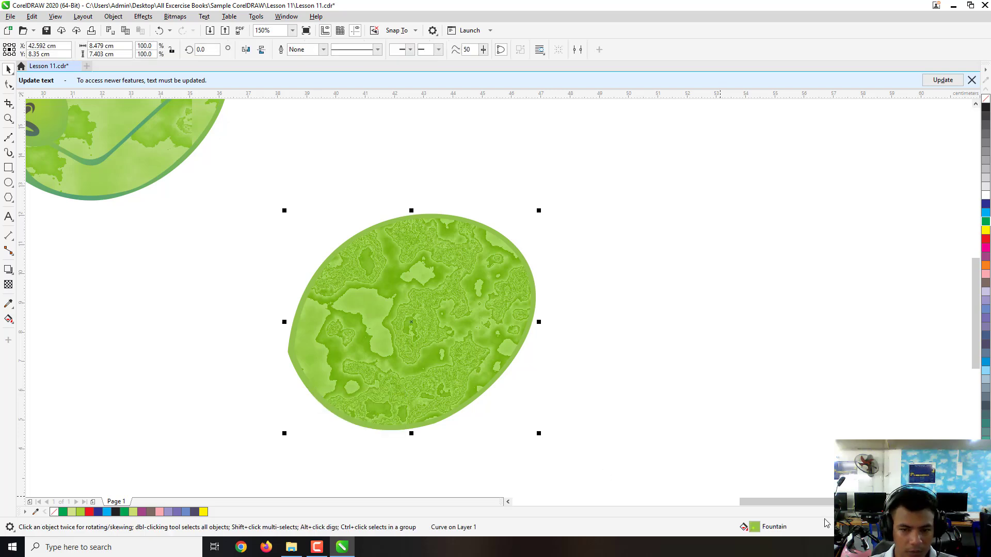
Change the start colour of the outer shape's fountain fill to the darker green C74 M20 Y100 K5
double_click(754, 527)
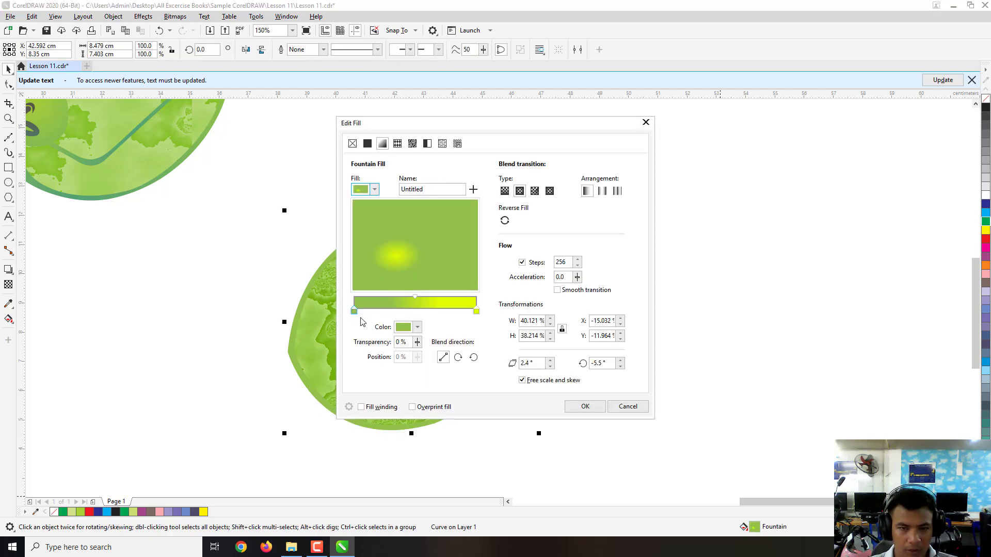
click(417, 327)
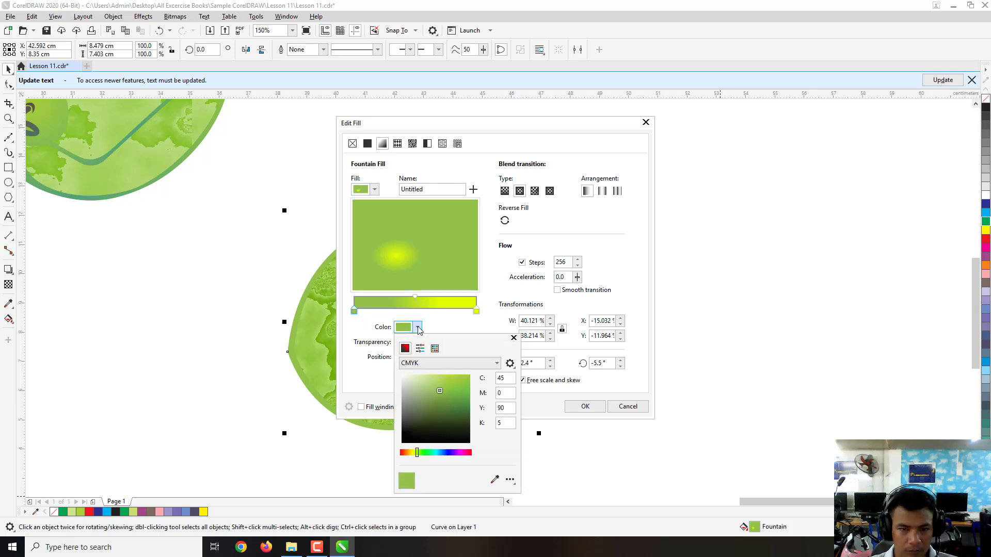
drag(466, 416, 469, 408)
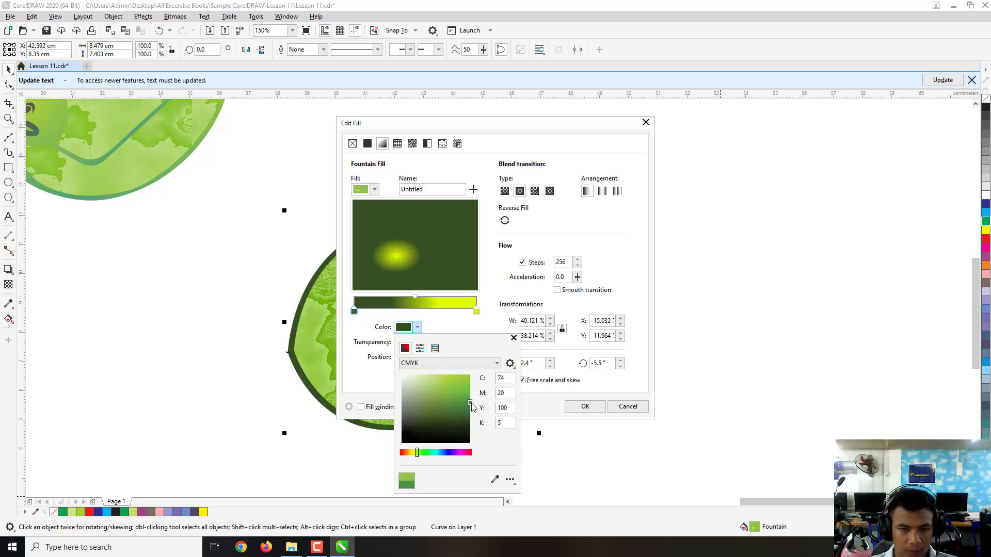
click(580, 407)
click(581, 407)
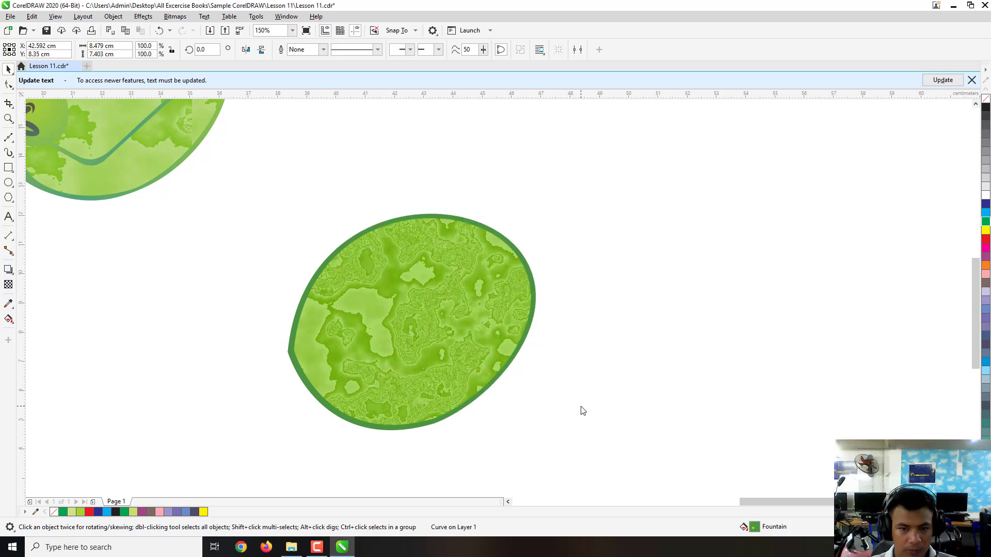
Lock the outer melon shape again and clear the selection
scroll(412, 260, down, 2)
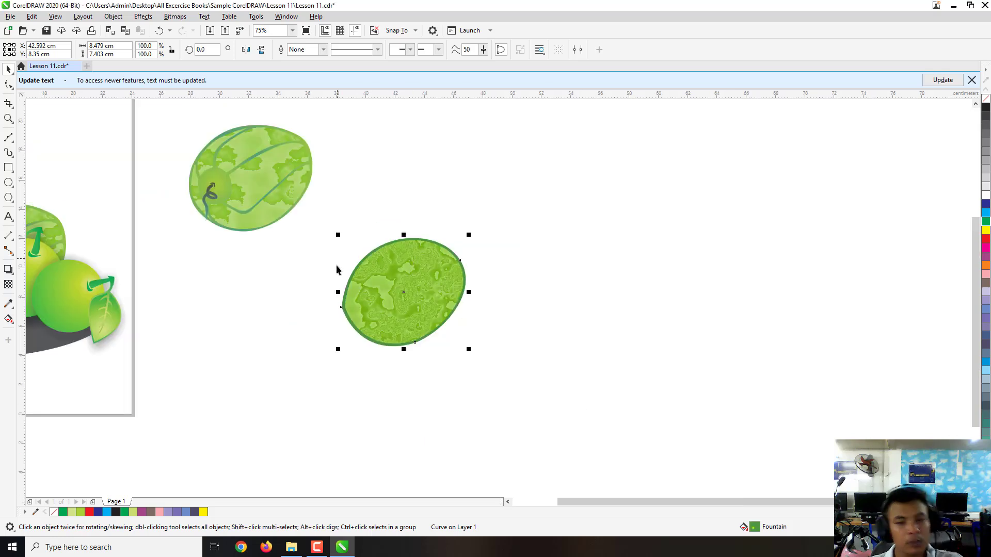
right_click(349, 321)
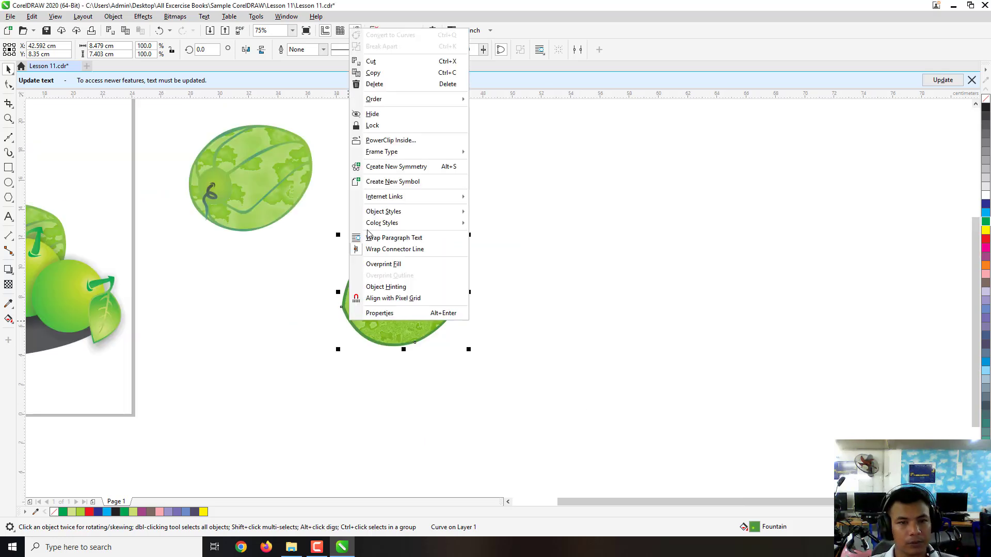
click(388, 125)
click(582, 239)
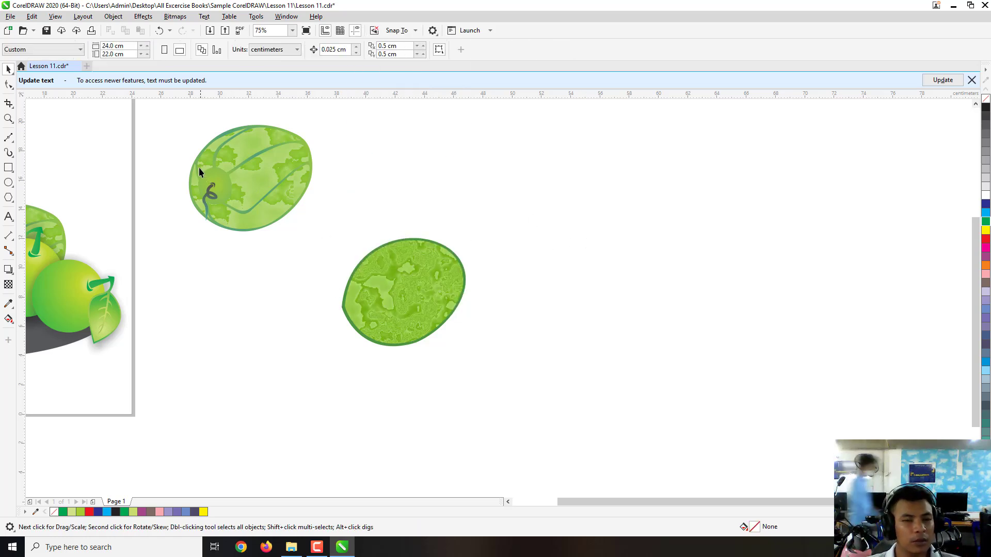
Draw an ellipse about 1.6 × 1.55 cm in the melon's lower-left area and fill it with green C100 M0 Y100 K0
scroll(198, 162, up, 1)
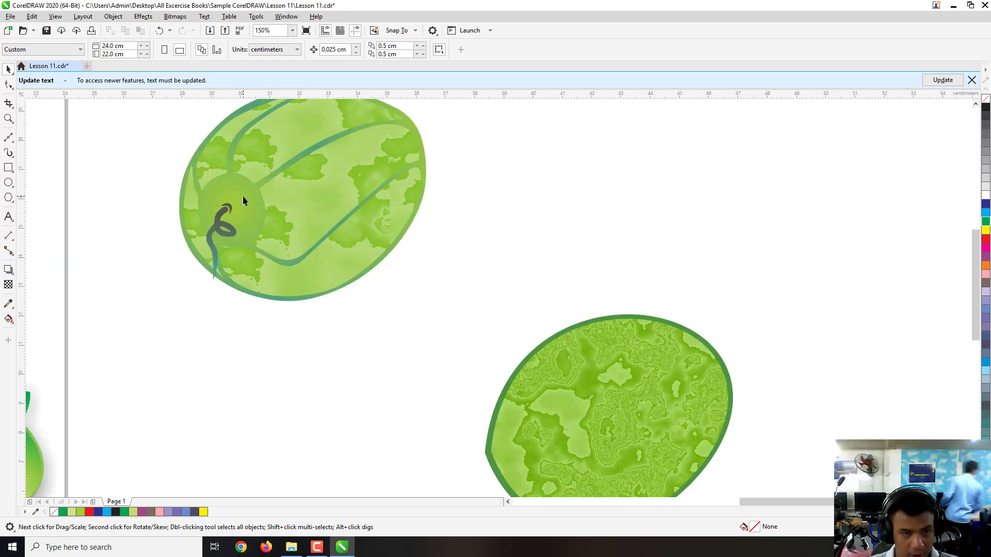
scroll(243, 196, down, 2)
scroll(272, 205, up, 1)
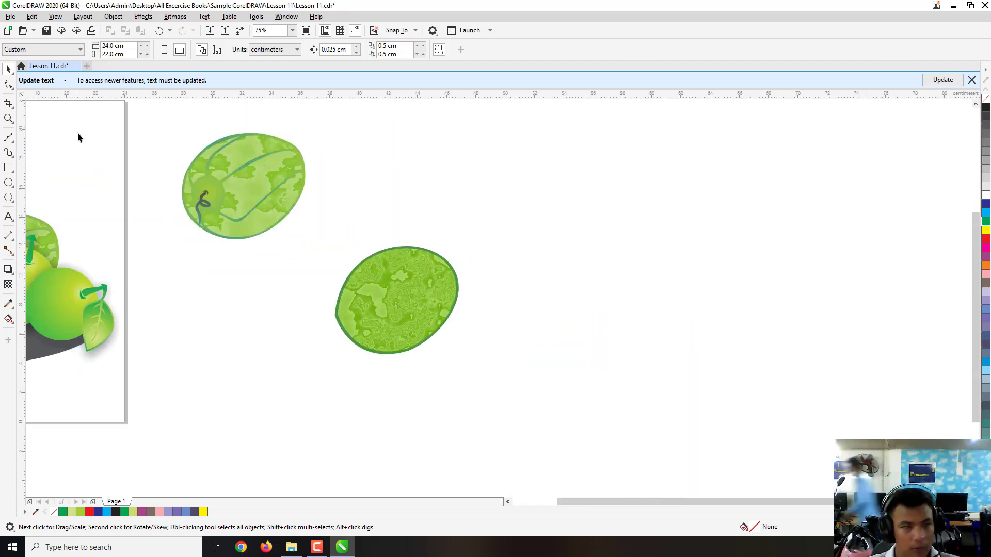
click(8, 183)
scroll(351, 309, up, 1)
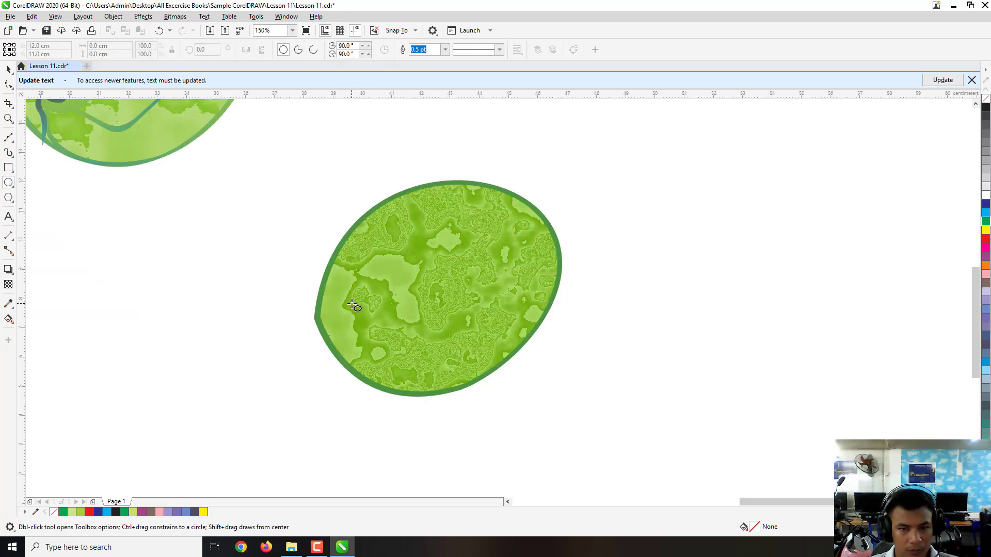
drag(352, 308, 400, 354)
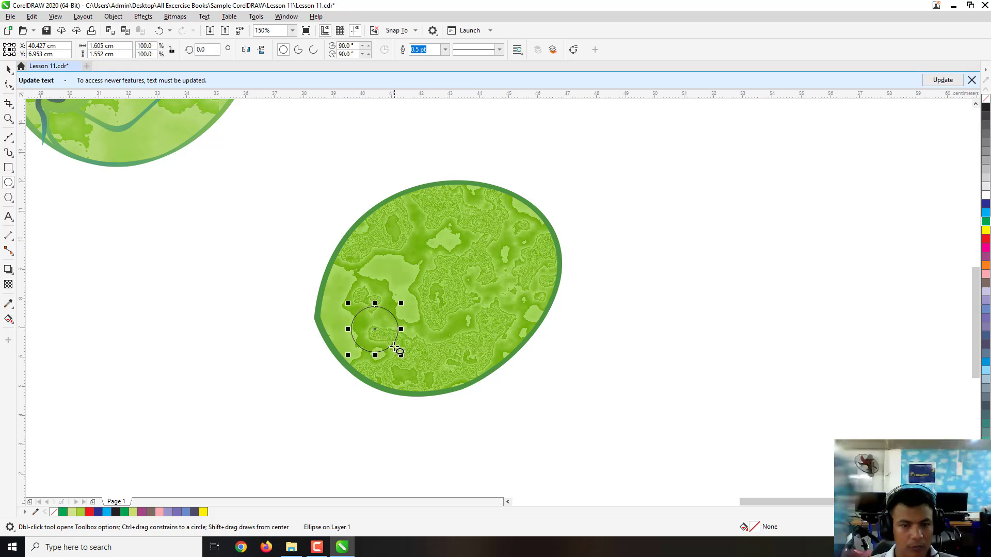
scroll(396, 351, down, 1)
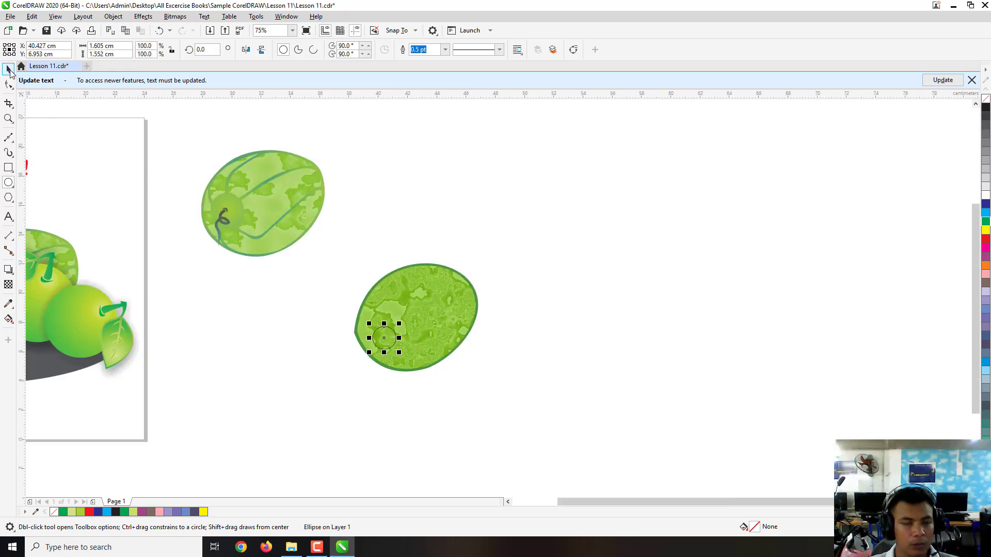
click(9, 70)
click(985, 221)
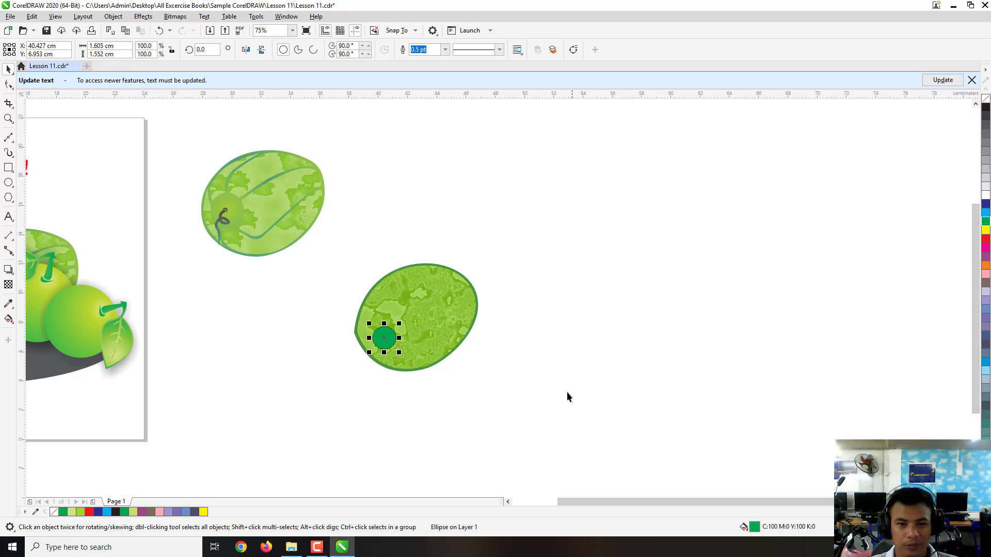
click(567, 397)
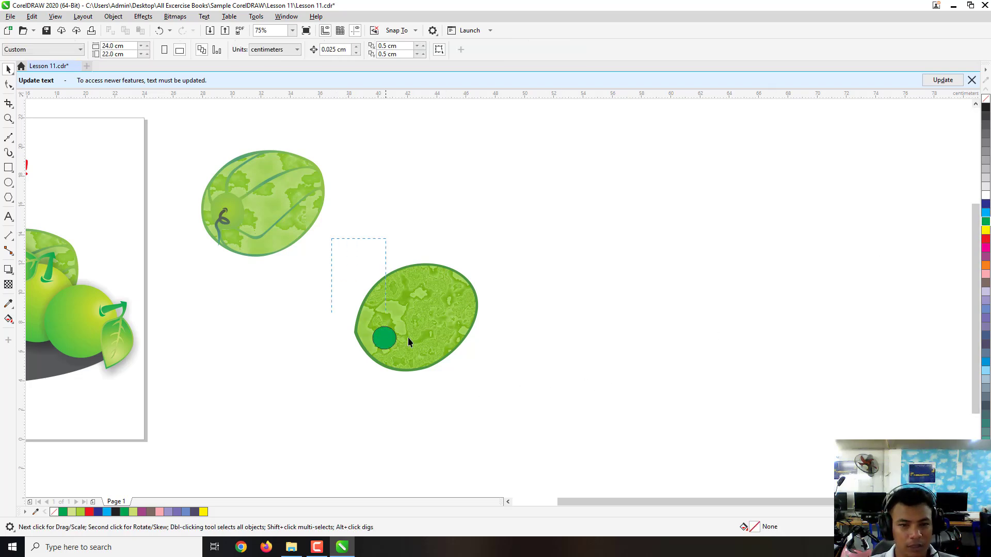
Trim the ellipse's area out of the textured shape and delete the ellipse, leaving a round hole onto the gradient body
drag(552, 402, 553, 401)
click(404, 380)
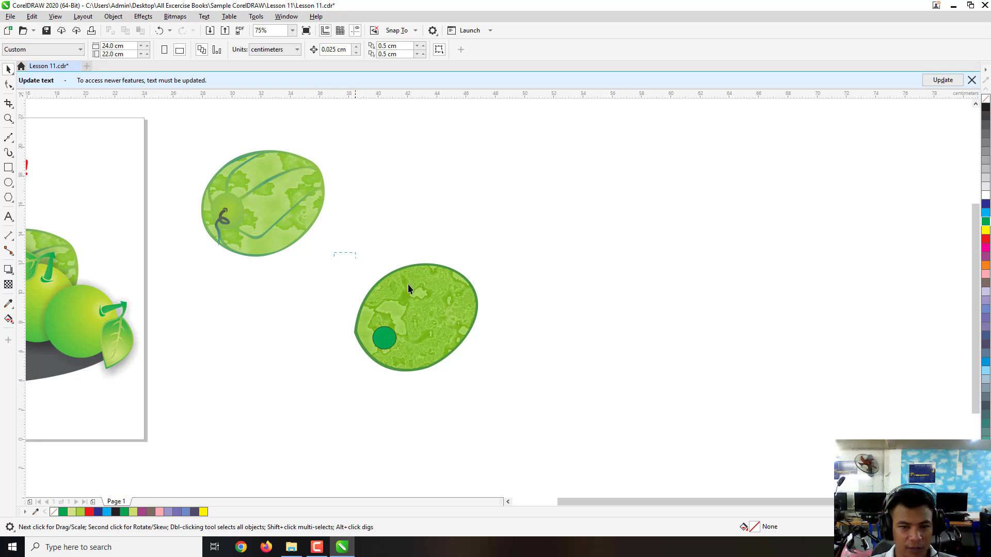
drag(408, 289, 537, 414)
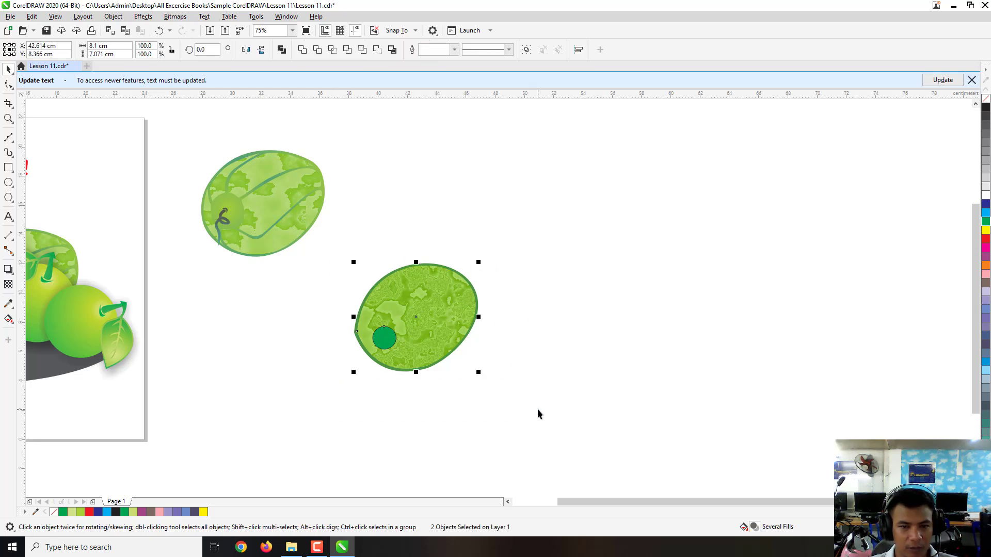
click(302, 50)
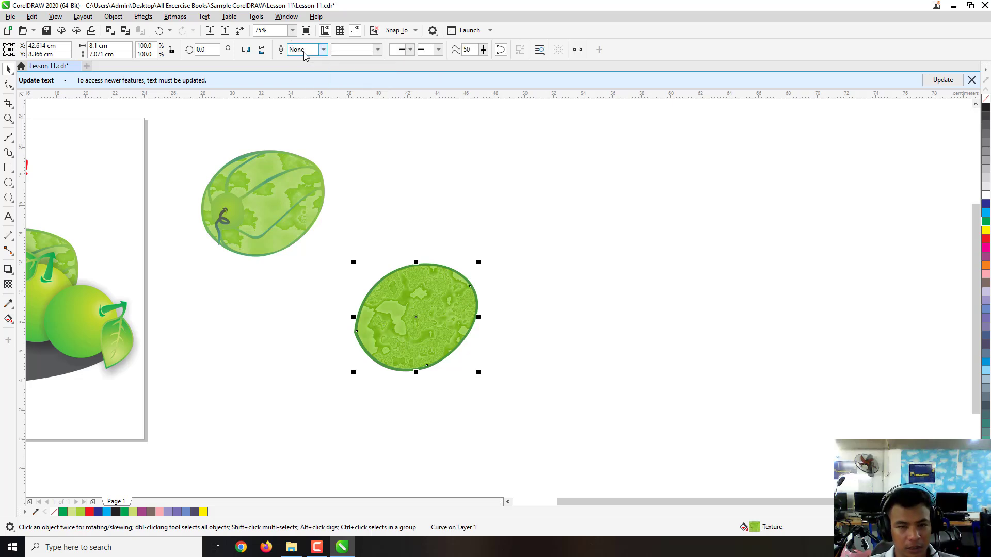
key(ctrl+z)
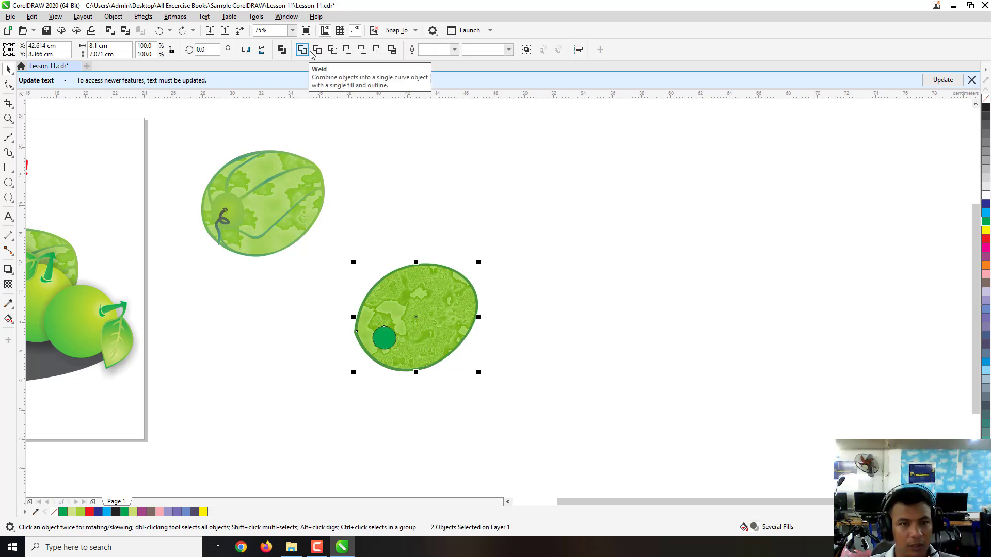
click(315, 52)
click(435, 373)
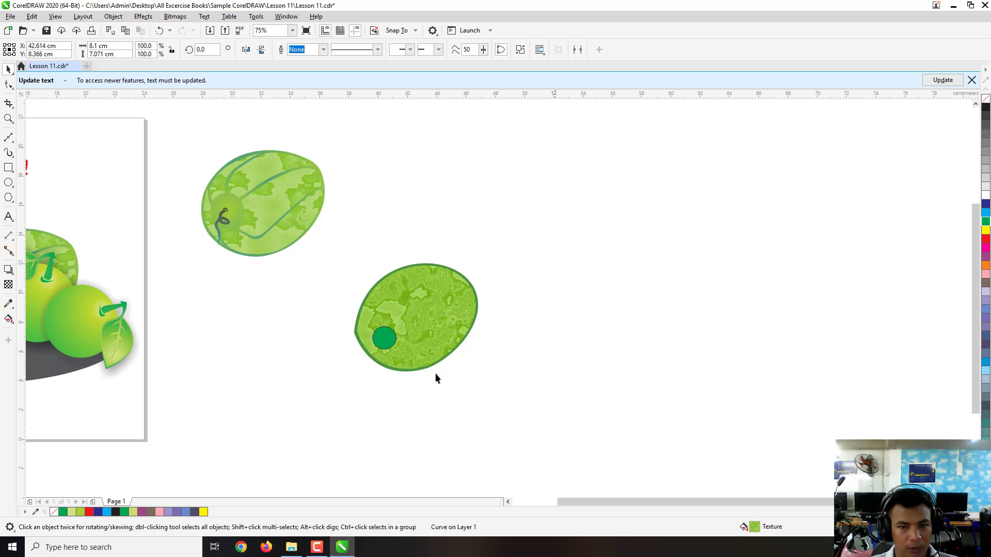
scroll(372, 367, up, 1)
click(399, 321)
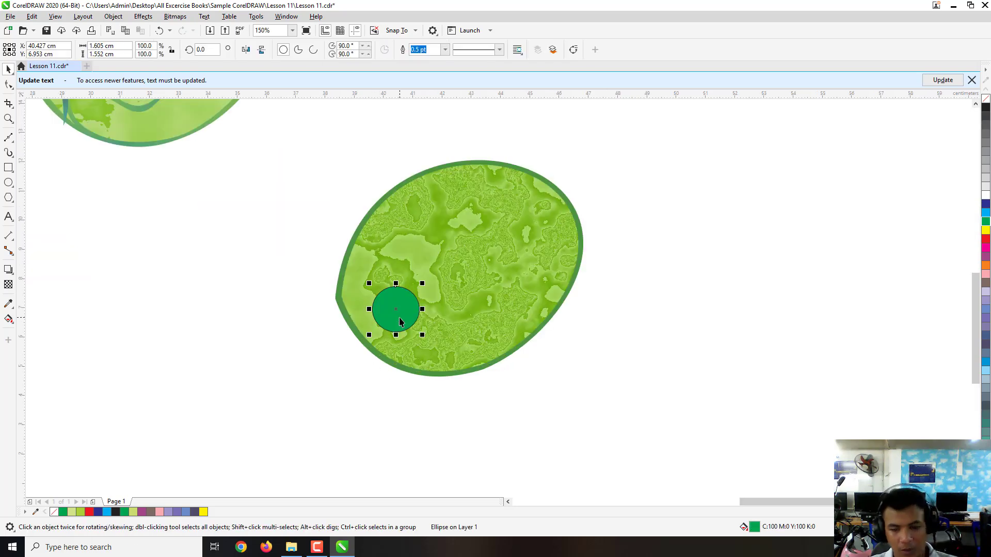
key(Delete)
scroll(409, 320, down, 1)
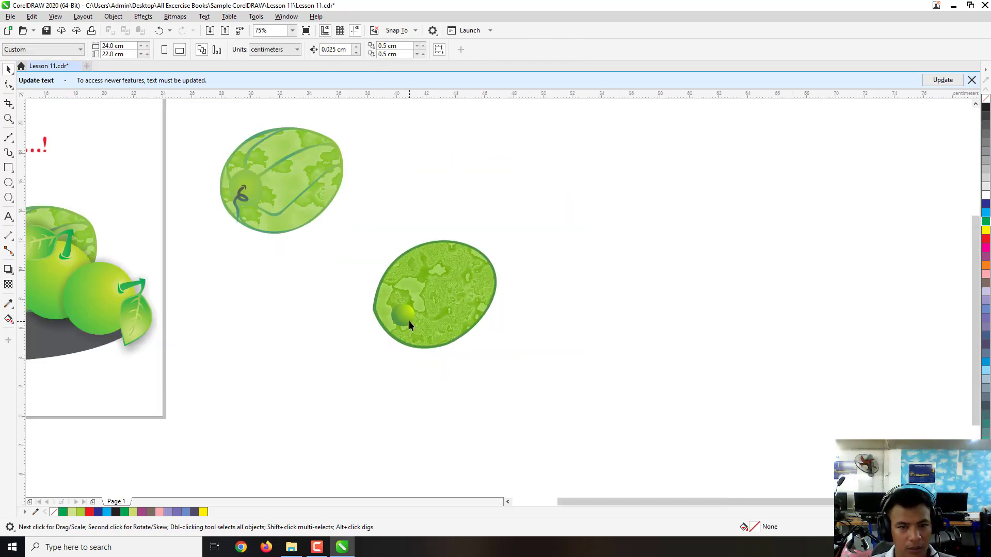
scroll(405, 311, up, 1)
scroll(407, 326, down, 1)
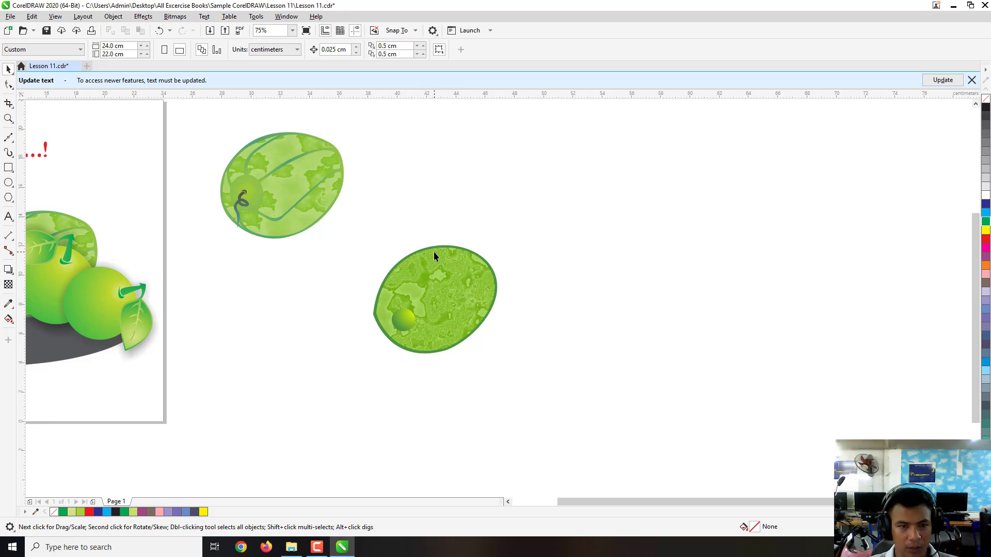
scroll(434, 252, up, 1)
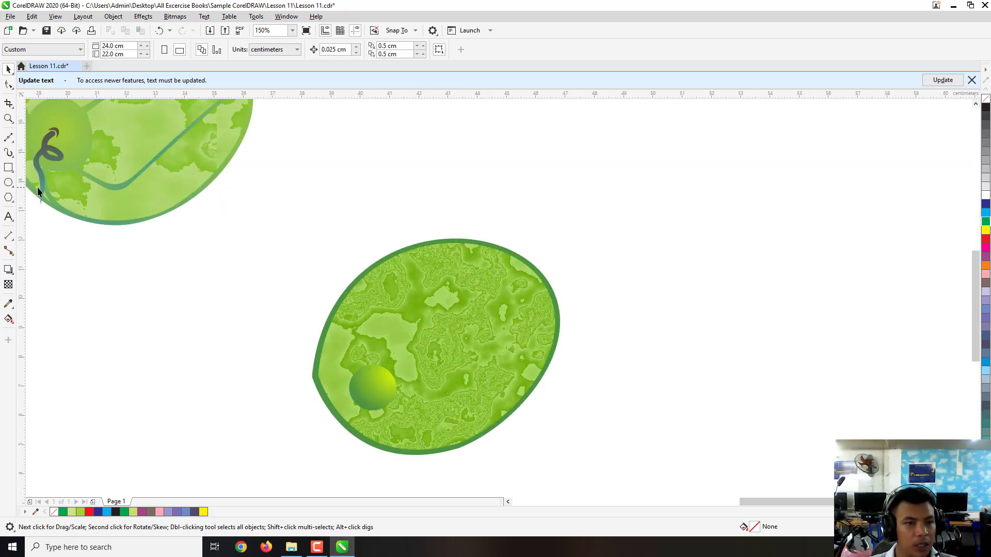
Draw the first rib's lower edge with the Bézier tool, from the round spot's right side through a low bend to the melon's right rim
click(10, 146)
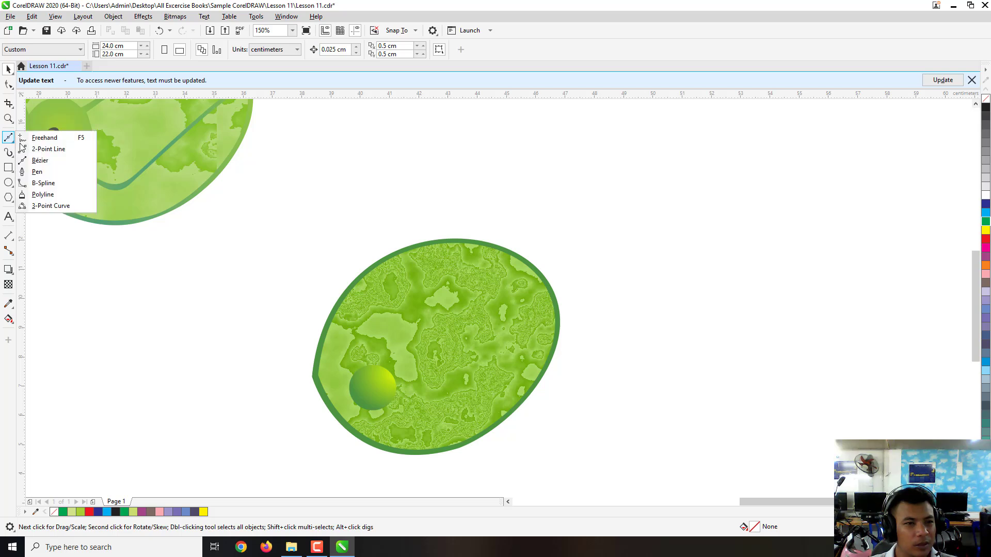
click(38, 161)
scroll(230, 223, down, 1)
scroll(175, 152, up, 1)
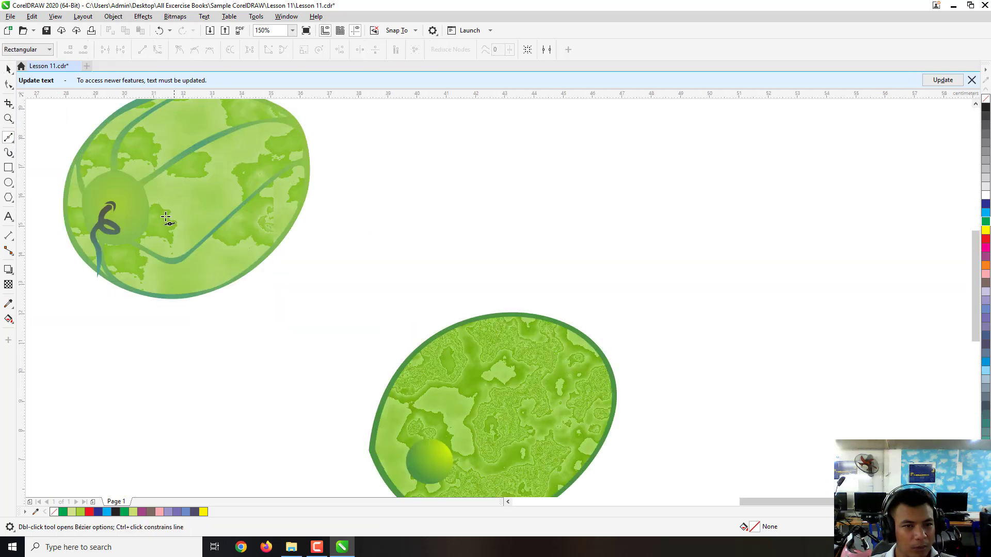
click(454, 467)
drag(520, 481, 536, 476)
key(space)
scroll(608, 401, up, 1)
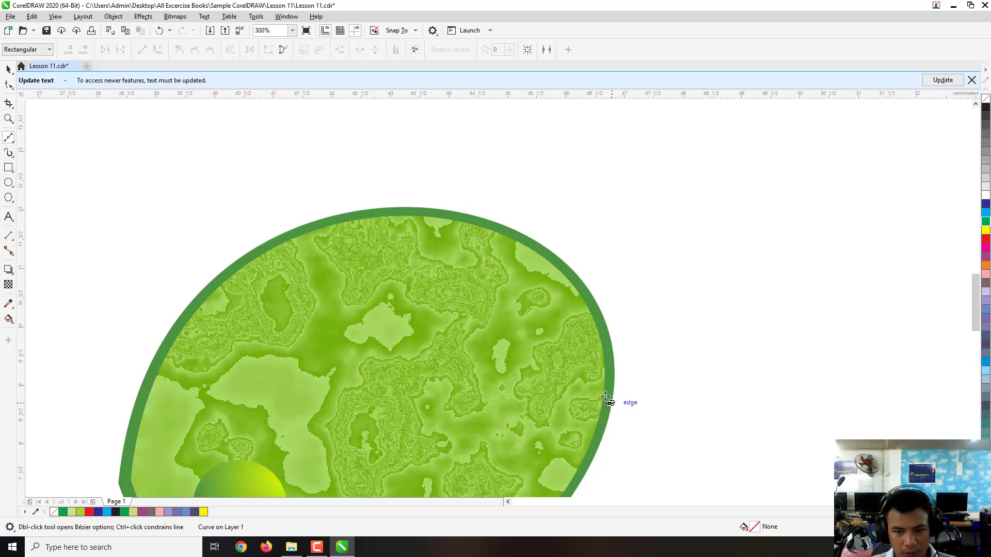
scroll(606, 398, down, 2)
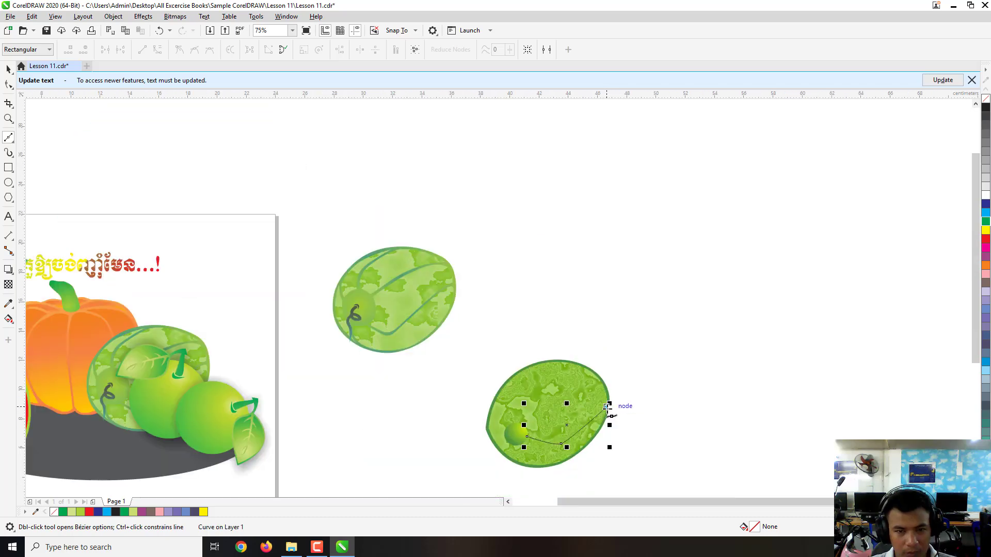
scroll(607, 406, up, 3)
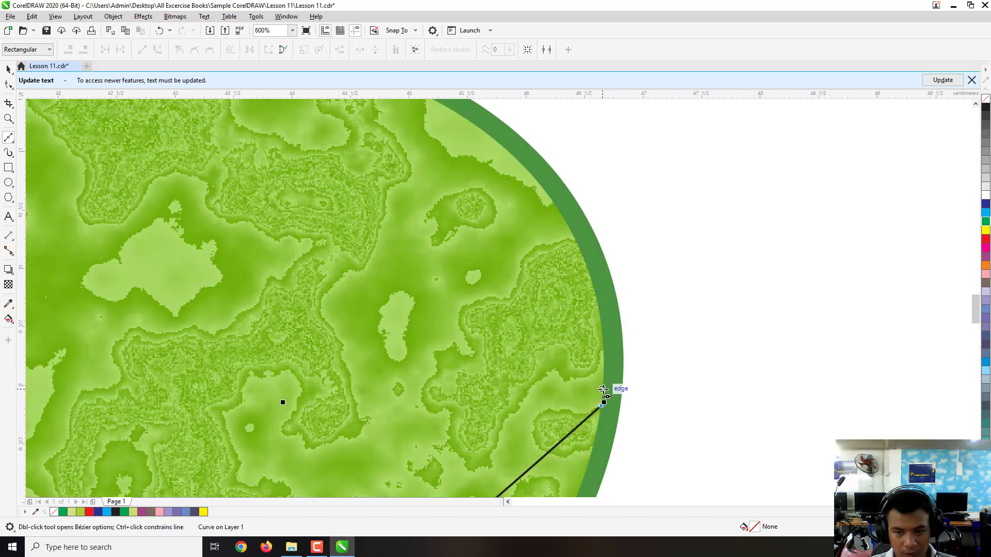
Continue the curve with a short segment along the rim and a return edge just above the first, back towards the round spot
scroll(602, 391, down, 2)
scroll(572, 411, up, 1)
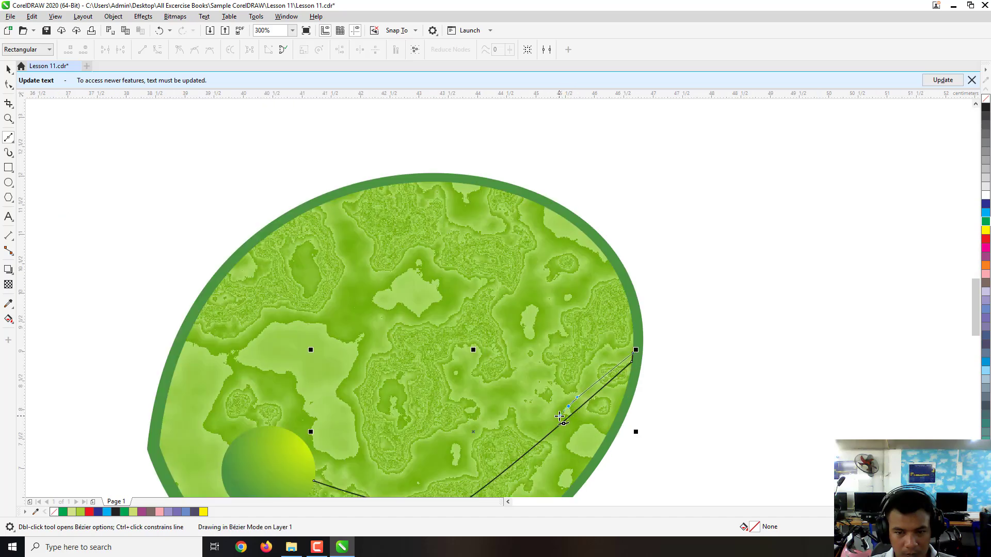
scroll(564, 410, down, 1)
scroll(511, 444, up, 1)
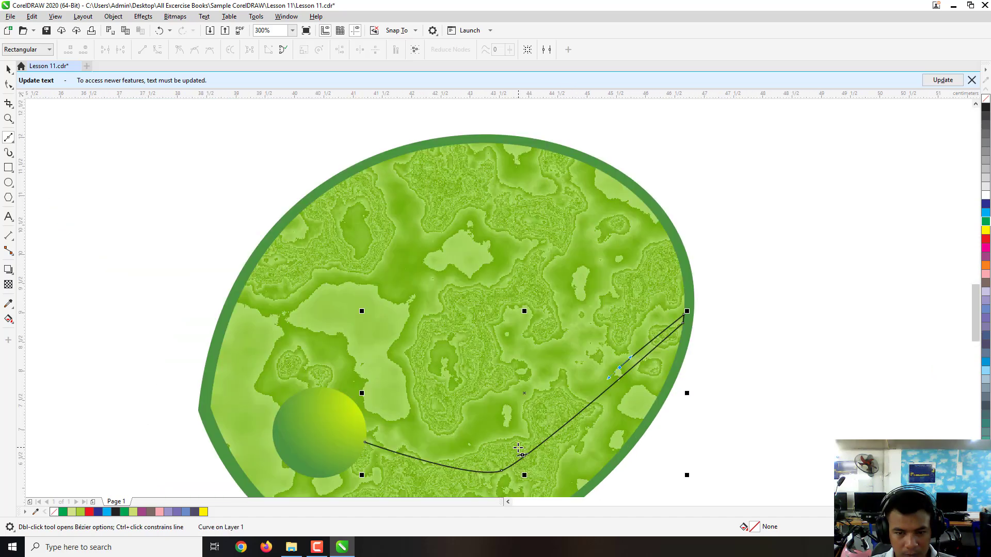
click(518, 449)
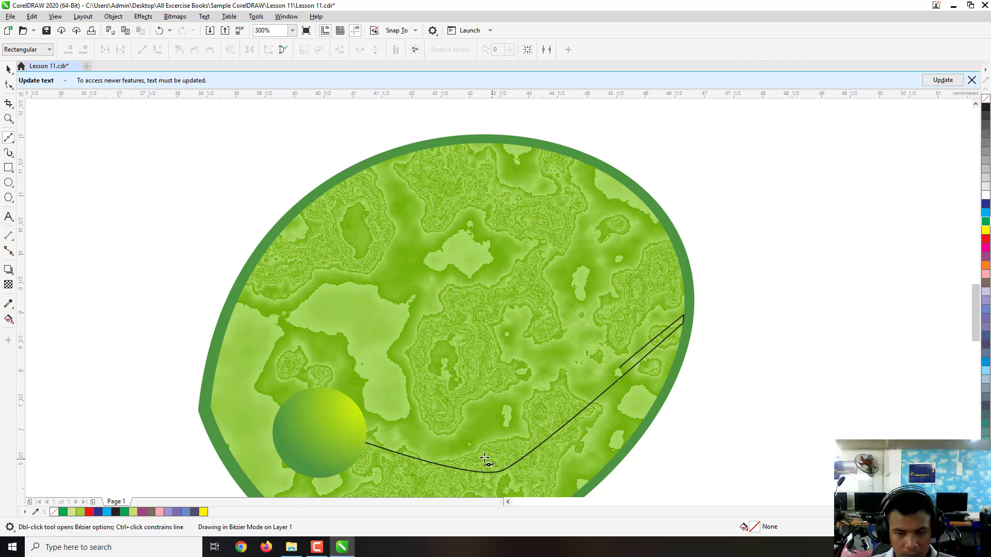
drag(410, 449, 315, 429)
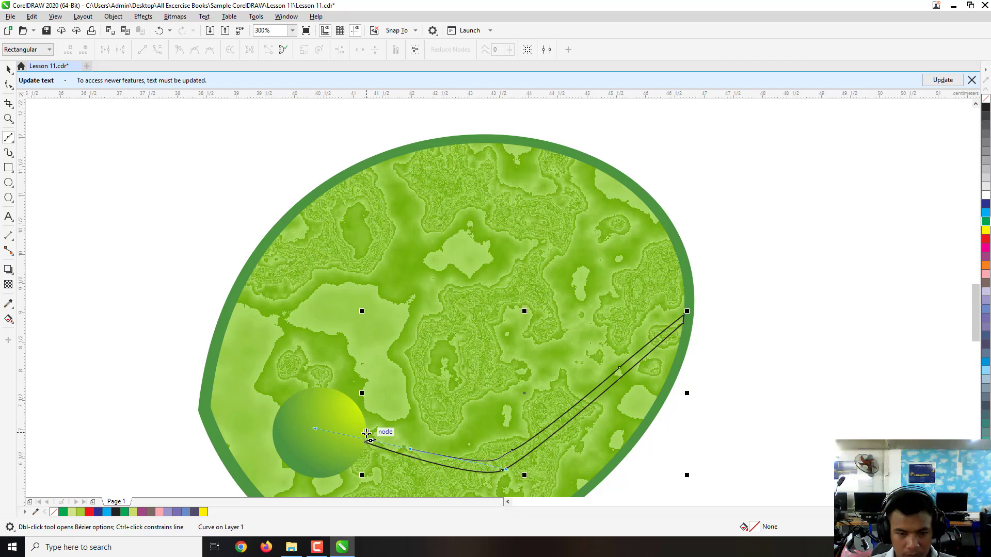
click(367, 433)
scroll(367, 446, up, 2)
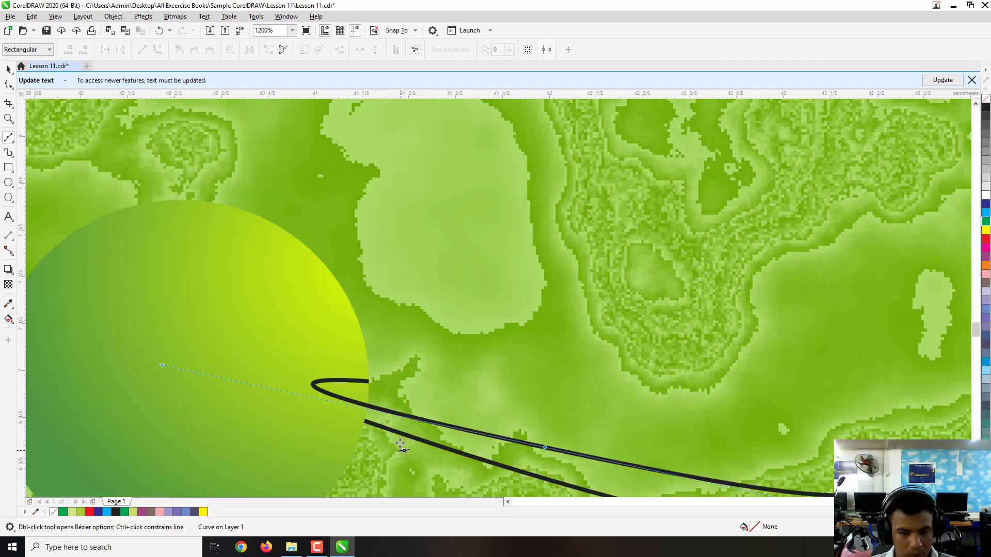
scroll(590, 449, up, 3)
scroll(727, 466, down, 3)
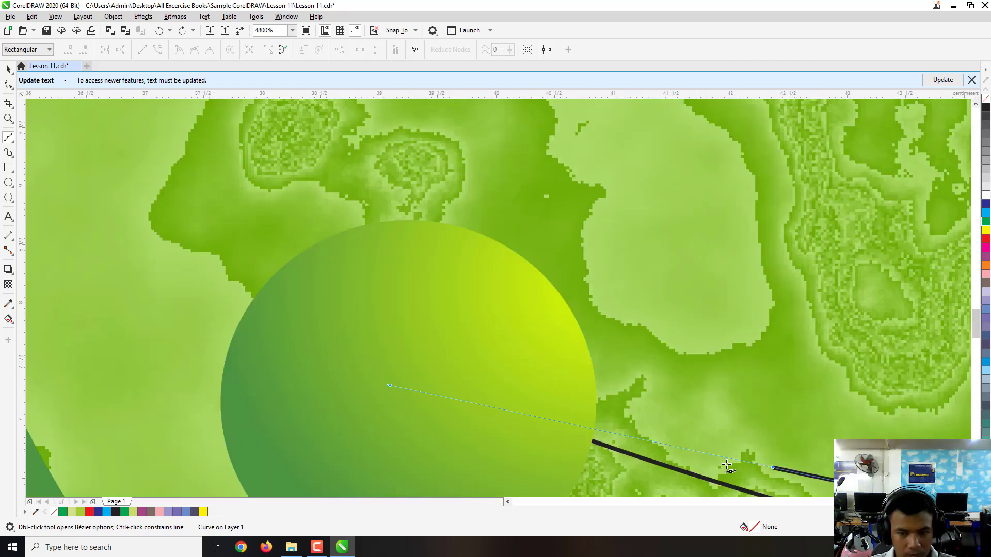
scroll(727, 466, down, 3)
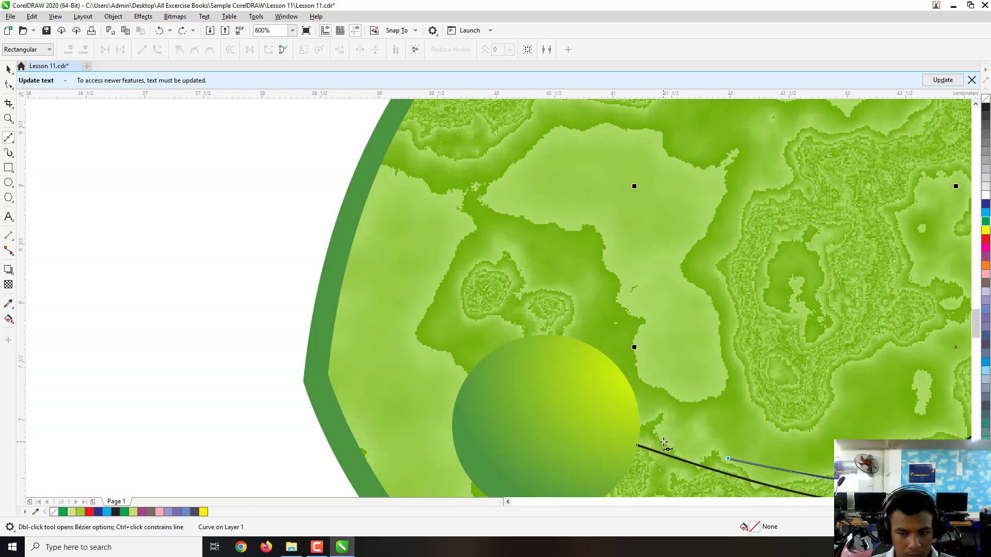
End the return edge at the round spot, close the narrow rib outline at its starting node, and clear the selection
click(639, 438)
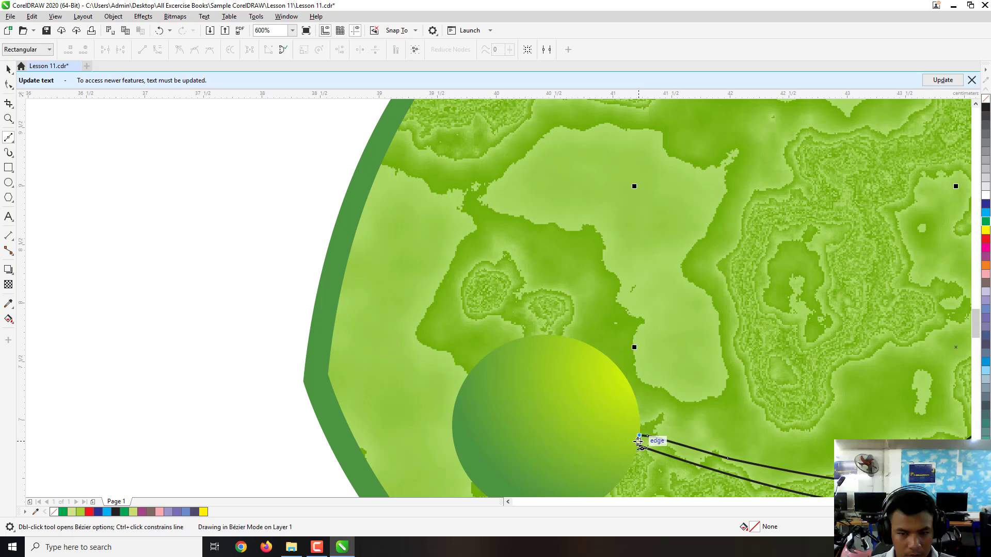
scroll(638, 441, up, 1)
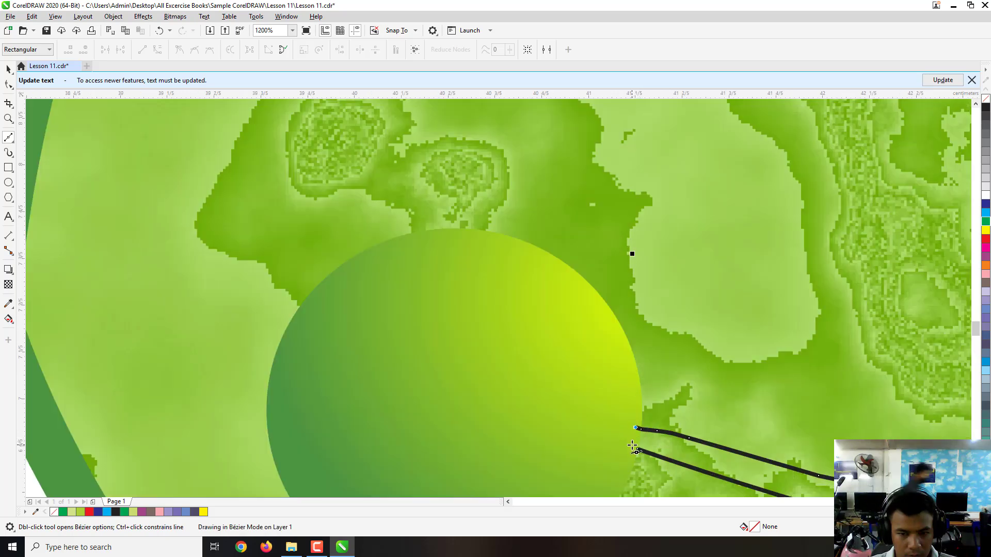
click(634, 446)
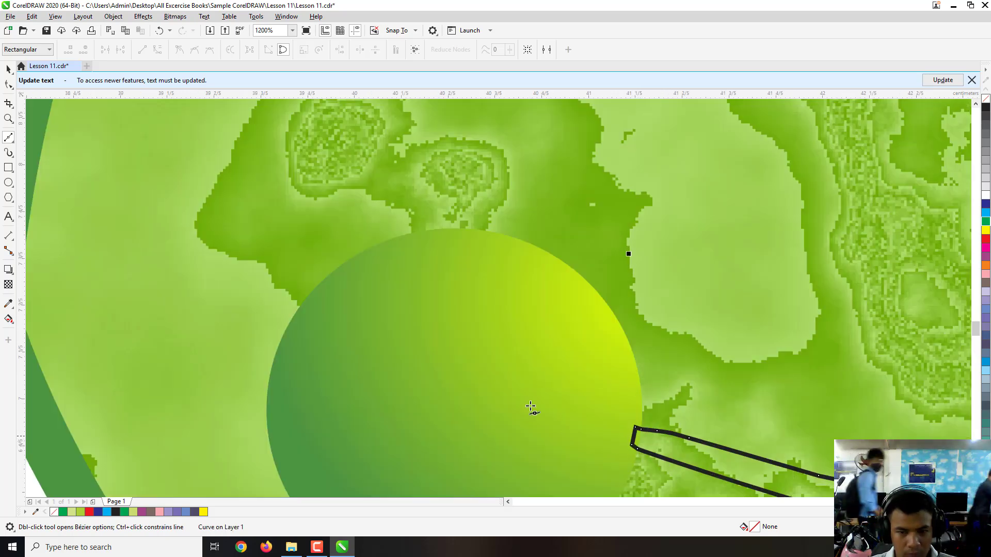
scroll(530, 407, down, 2)
click(8, 69)
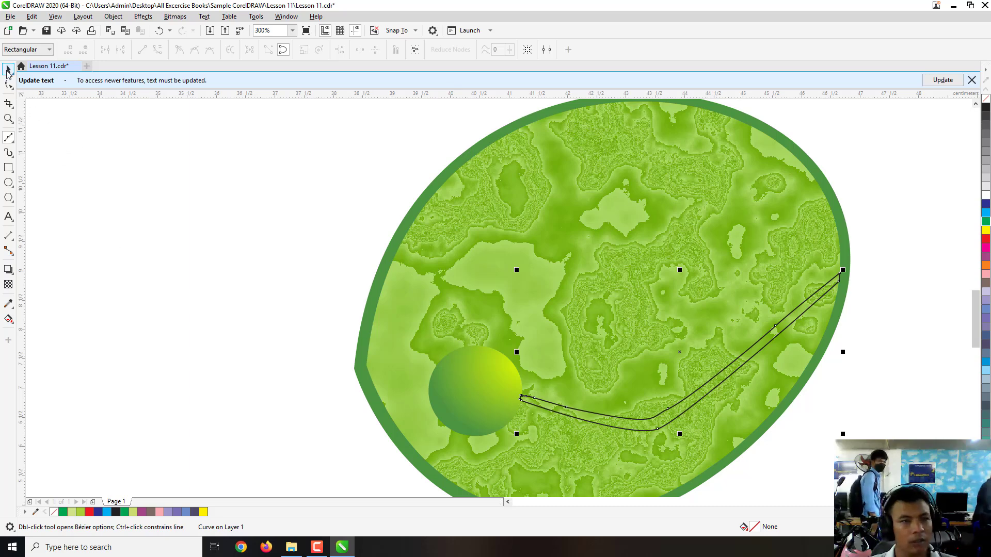
key(Escape)
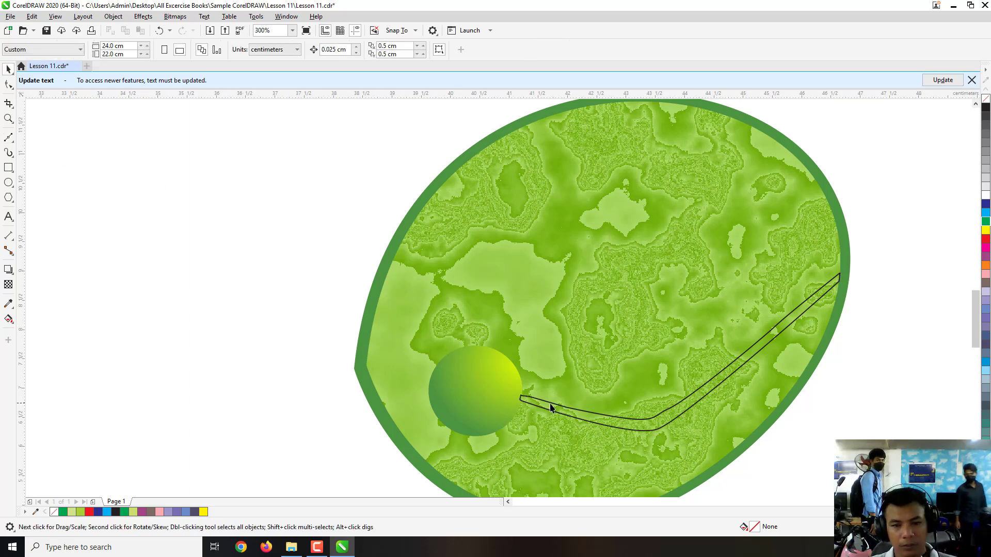
Select the rib outline together with the textured shape and trim the rib's area out of the texture
scroll(314, 270, down, 2)
scroll(376, 312, up, 2)
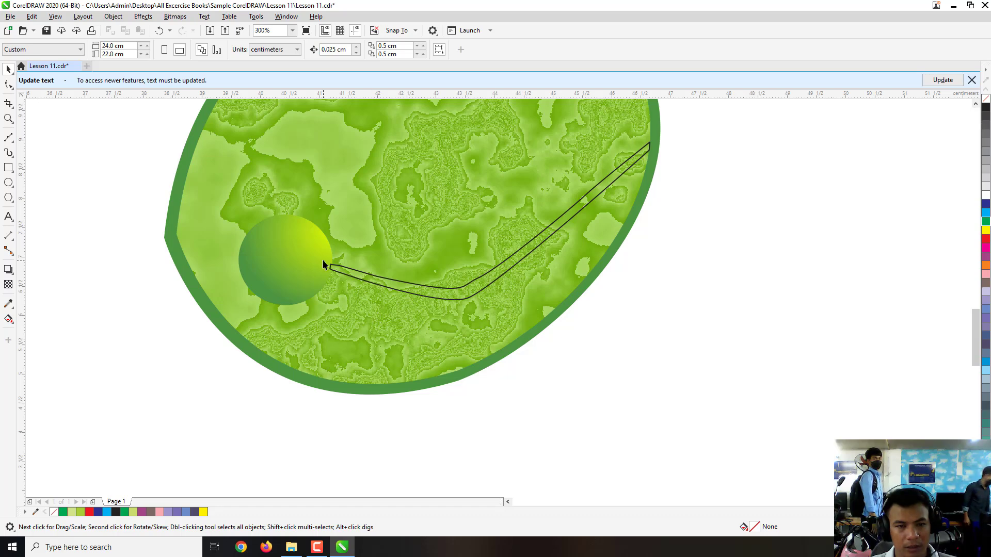
click(383, 302)
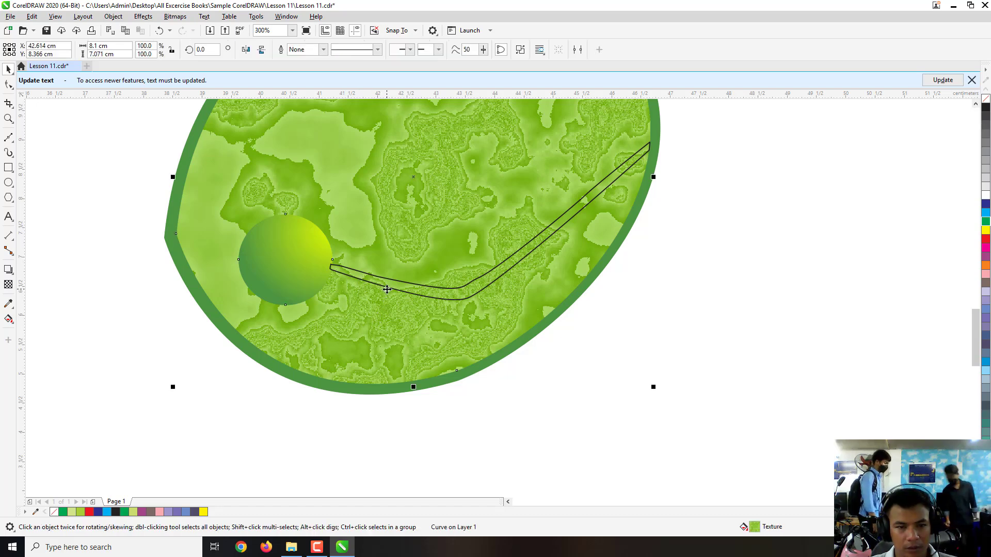
scroll(601, 348, down, 3)
key(Escape)
drag(475, 214, 681, 412)
scroll(683, 413, up, 2)
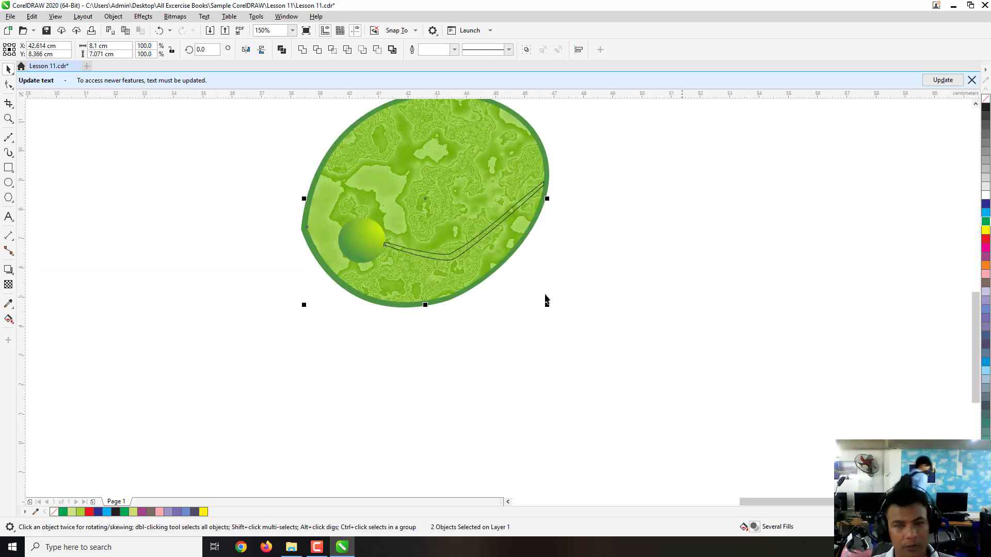
click(318, 50)
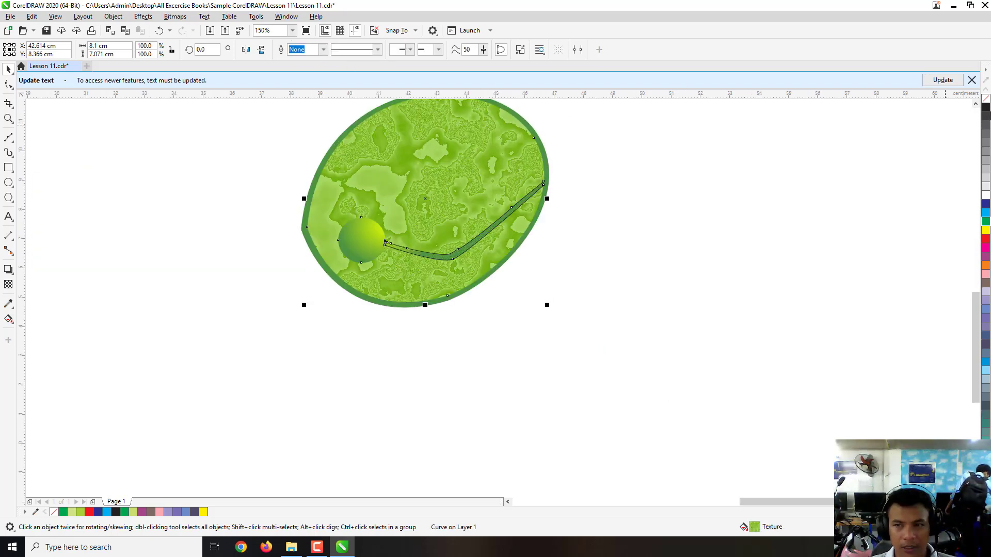
Remove the black outline from the lower rib curve and clear the selection
click(683, 239)
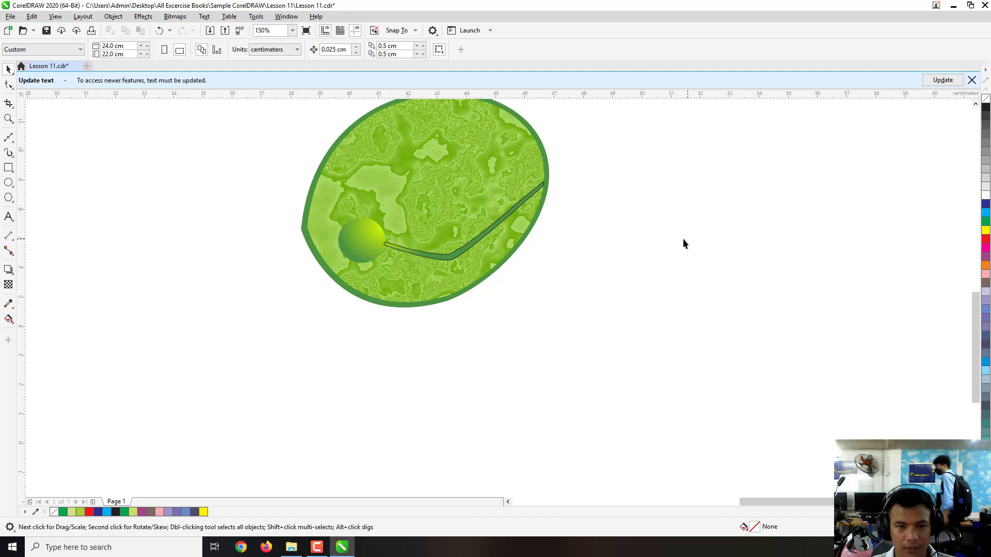
click(421, 256)
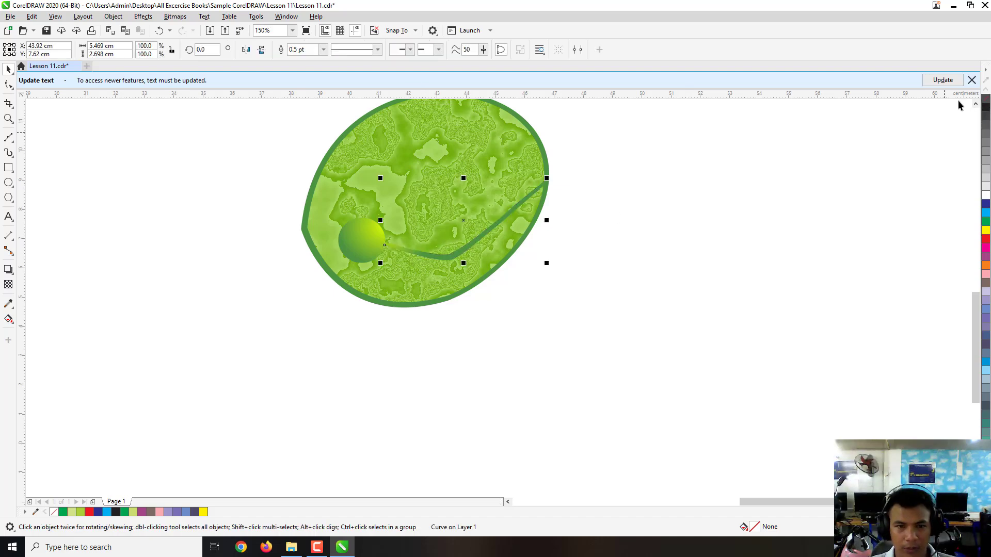
click(735, 249)
Draw the second rib's upper edge with the Bézier tool, from the round spot's upper right to the melon's upper-right rim, adding a short rim segment
scroll(750, 334, down, 2)
scroll(647, 238, up, 2)
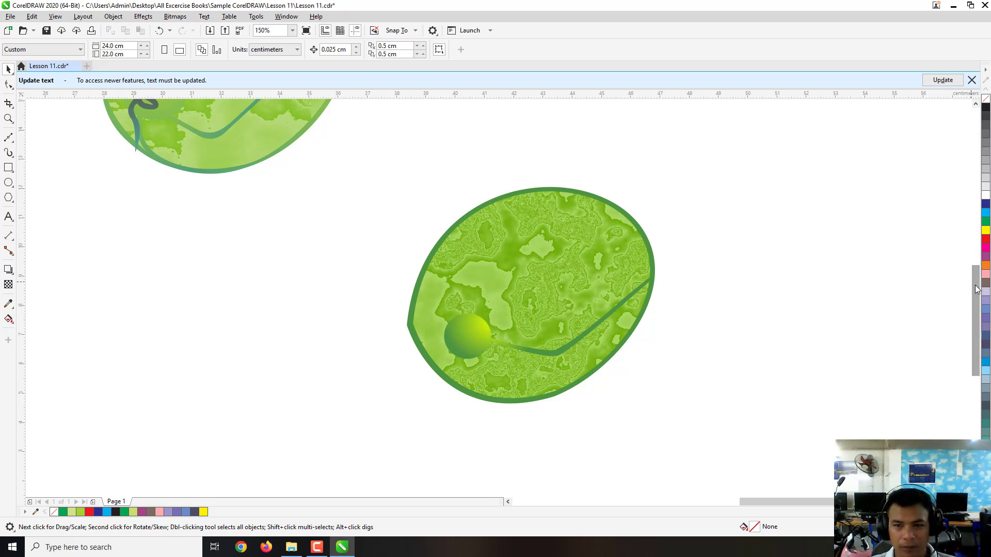
drag(975, 289, 975, 258)
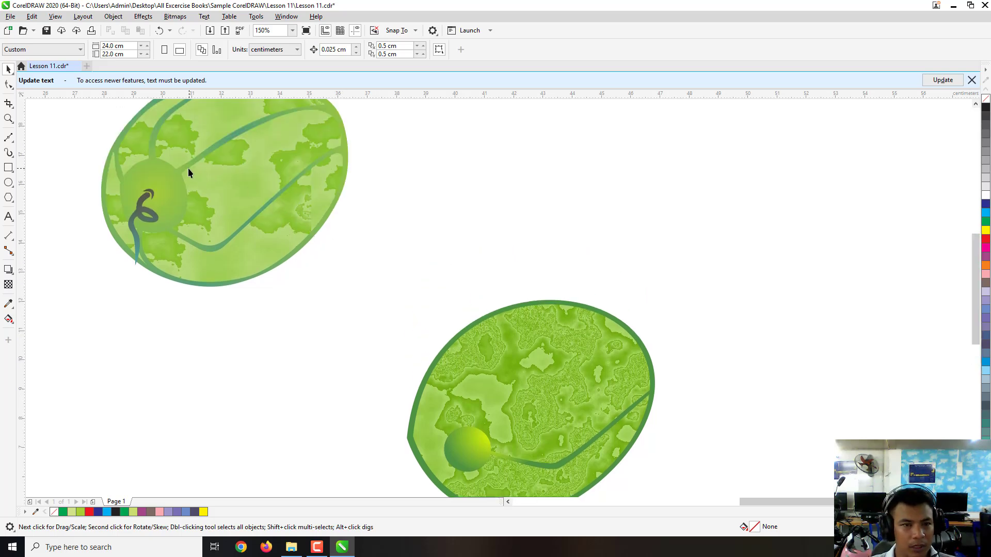
click(8, 137)
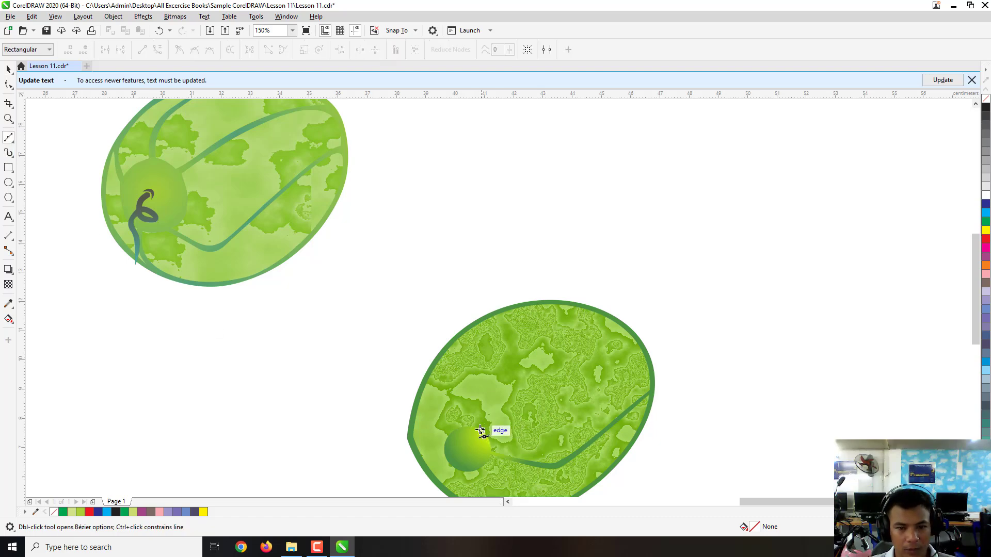
scroll(488, 433, up, 2)
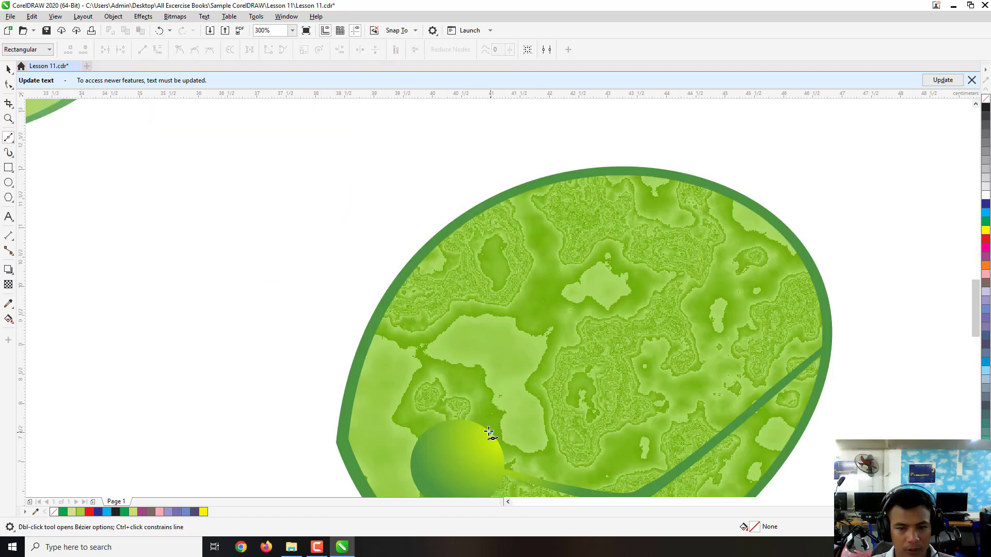
scroll(488, 430, down, 2)
click(488, 428)
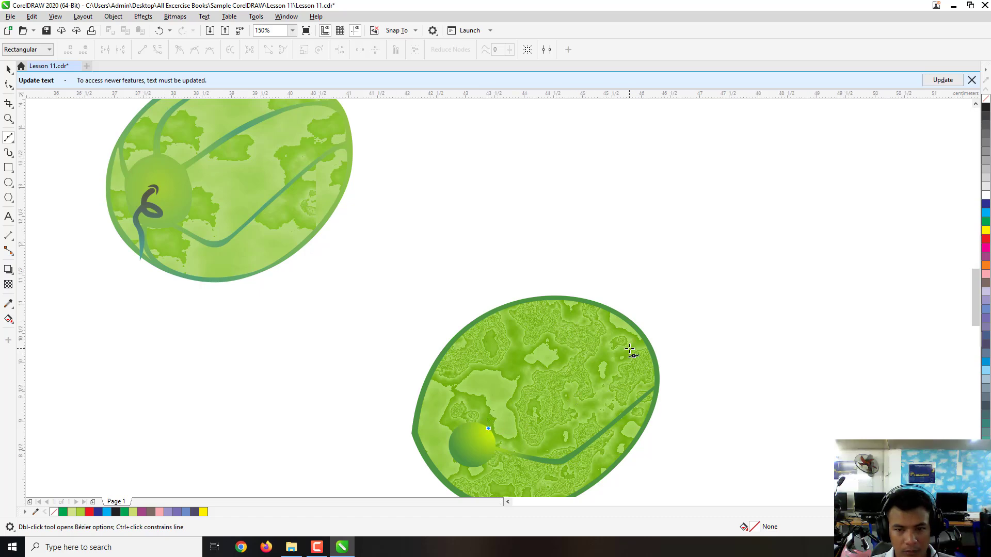
scroll(630, 348, up, 2)
drag(648, 322, 703, 313)
double_click(650, 321)
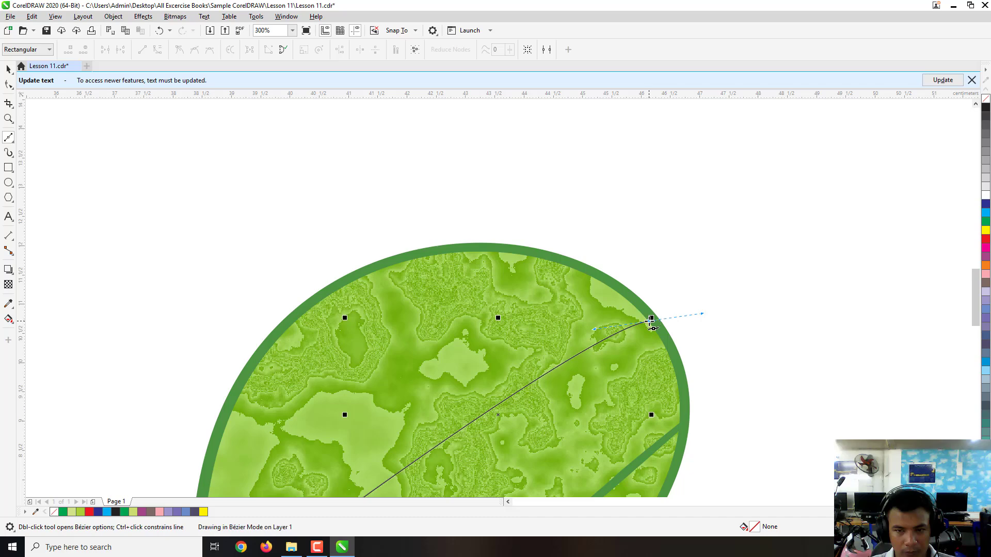
scroll(651, 321, up, 4)
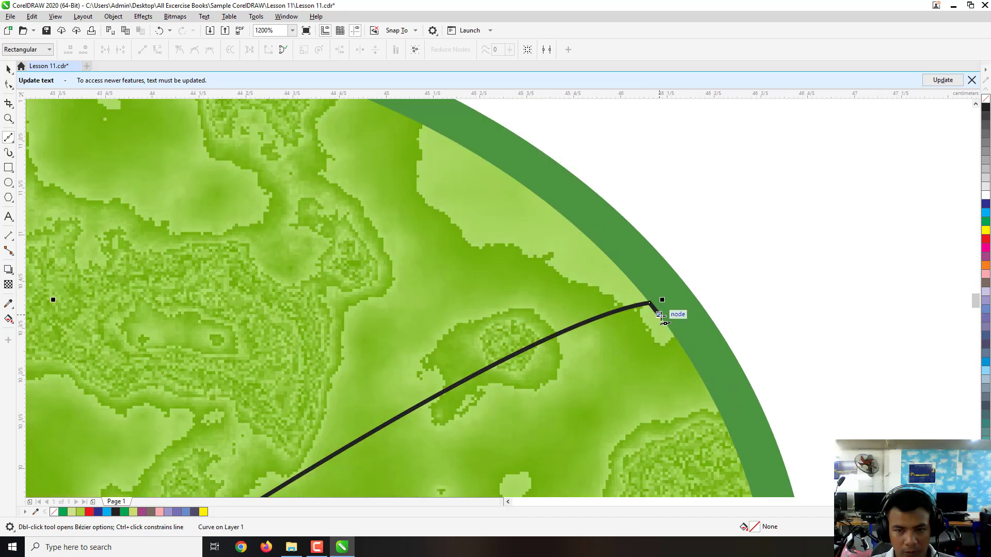
scroll(661, 317, down, 4)
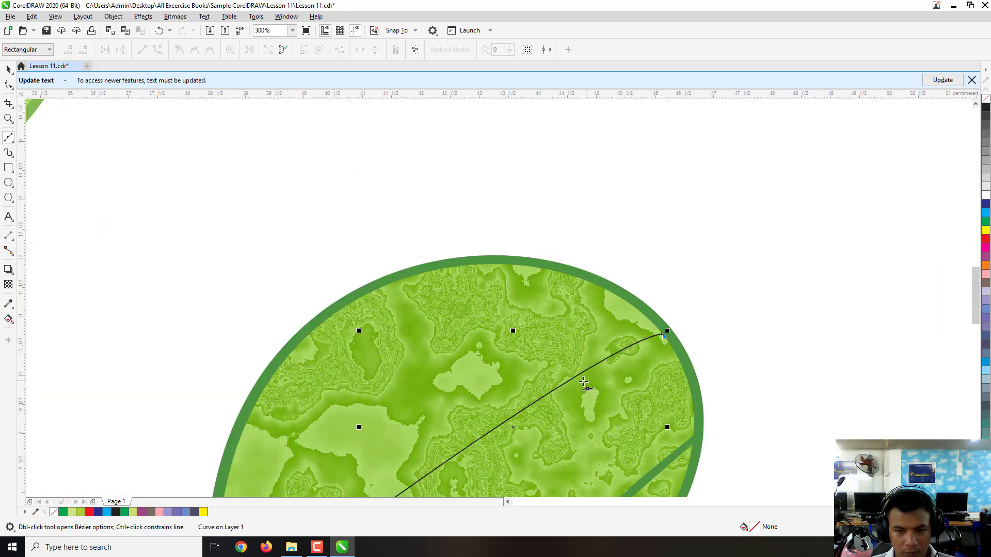
Draw the second rib's return edge just below the first, back to the round spot, and close the outline at its starting node
scroll(562, 380, down, 4)
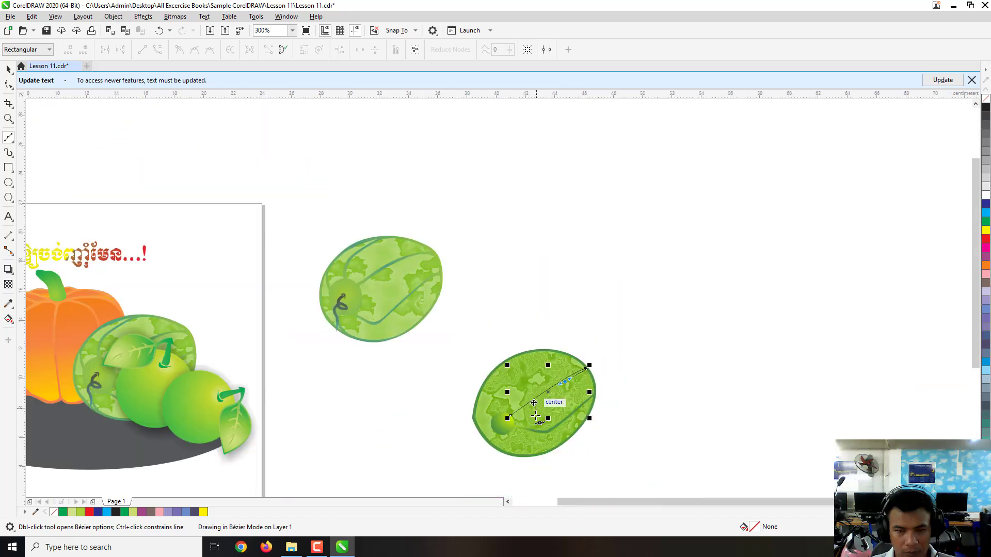
scroll(536, 415, up, 4)
drag(530, 351, 513, 364)
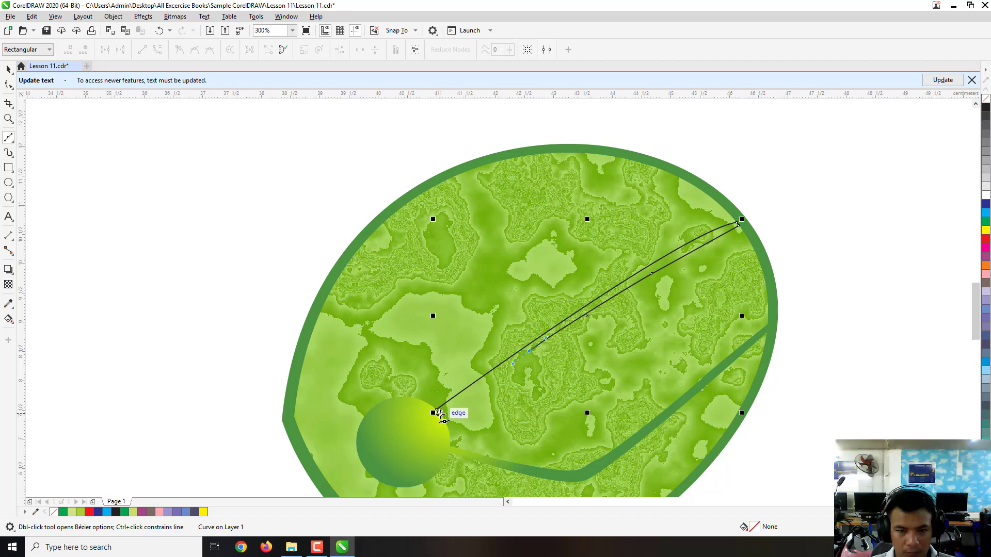
click(441, 416)
scroll(435, 414, up, 3)
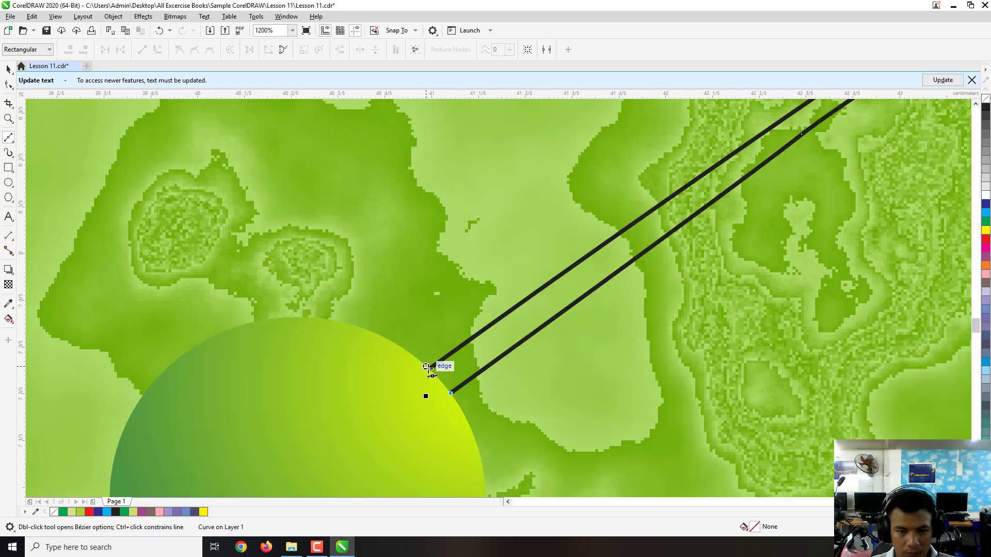
click(430, 368)
scroll(429, 392, down, 3)
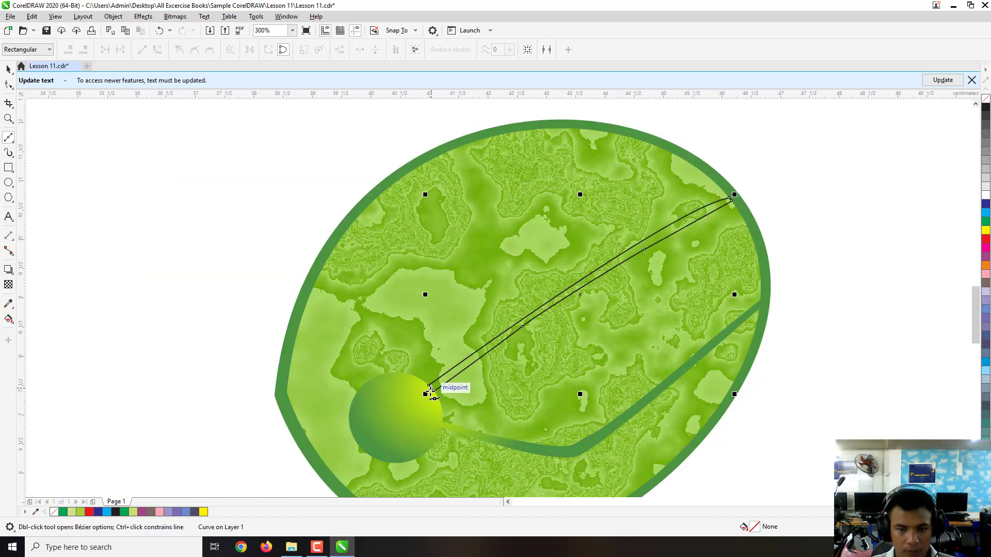
Fill the second rib's closed shape with green (C100 M0 Y100 K0) and remove its black outline
click(8, 68)
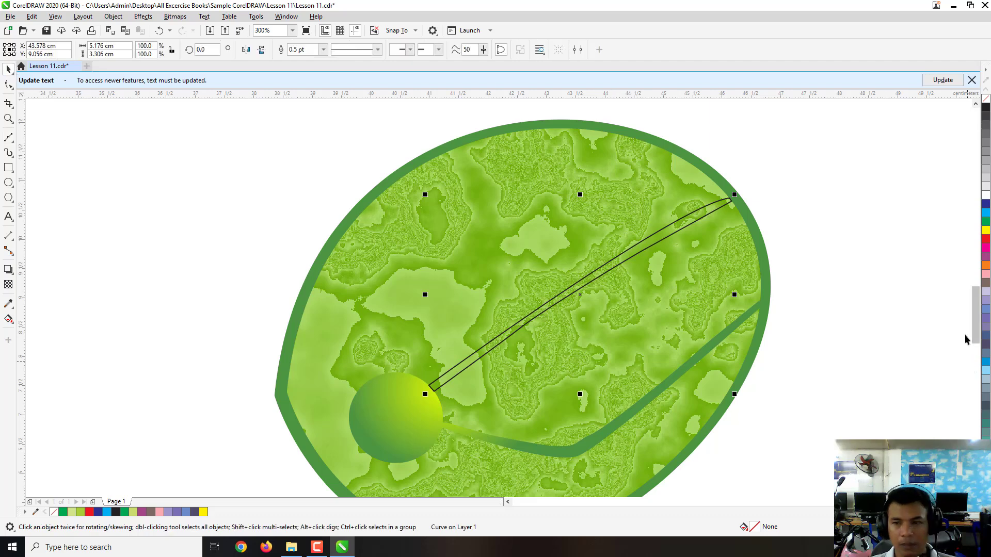
click(986, 223)
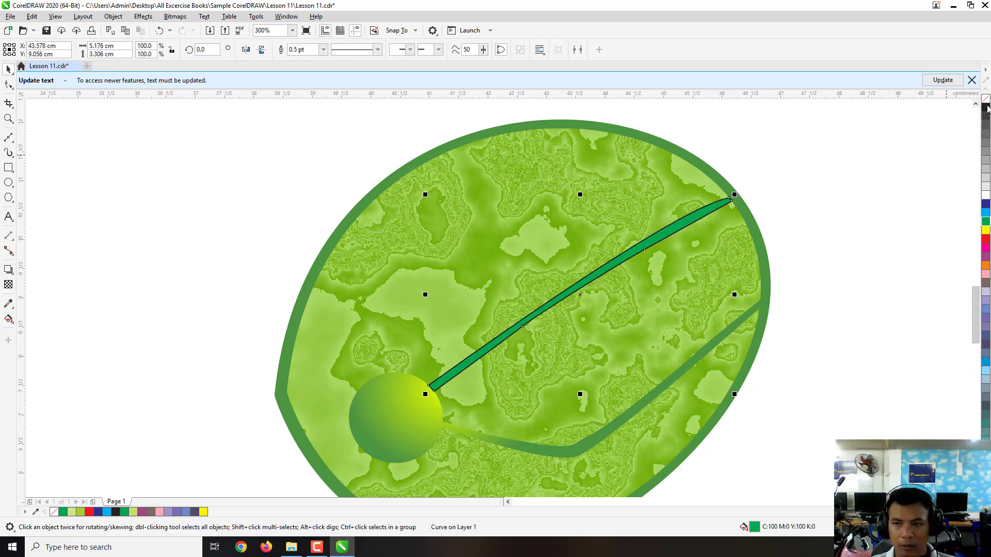
click(864, 175)
Select the green rib together with the new melon's shapes and trim the rib's area out of the texture
scroll(874, 144, down, 2)
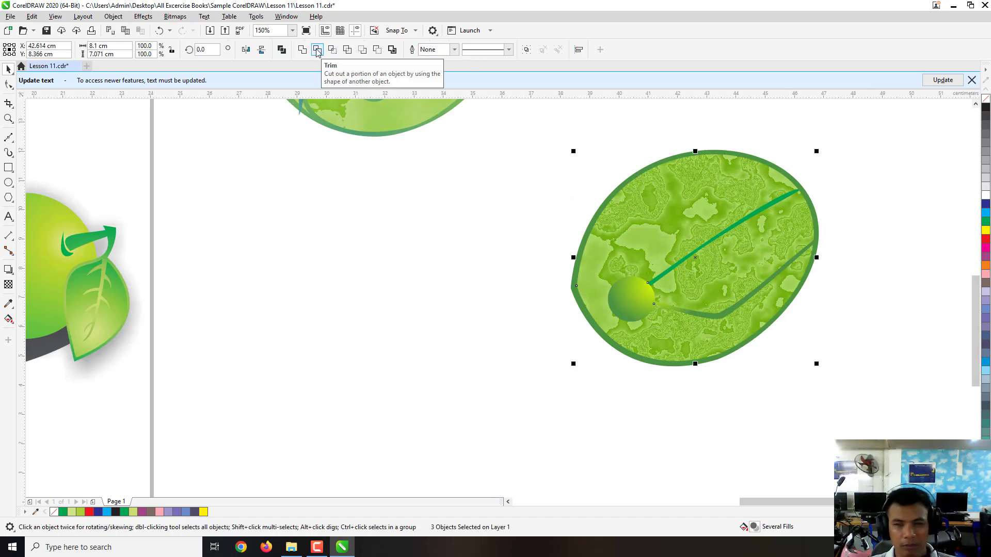
click(318, 50)
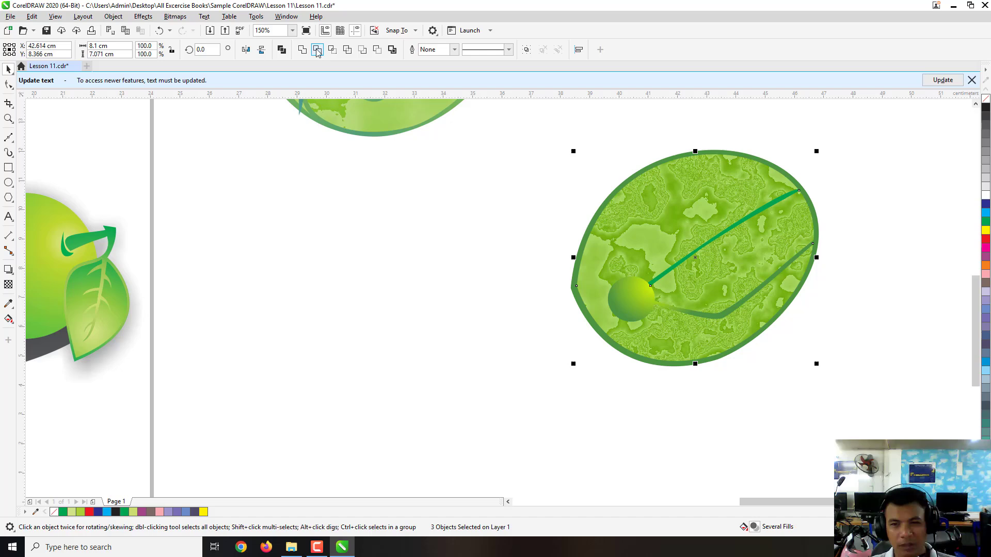
click(862, 265)
Move the green cutting shape off the trimmed second rib and delete it
scroll(862, 263, up, 2)
drag(587, 200, 573, 180)
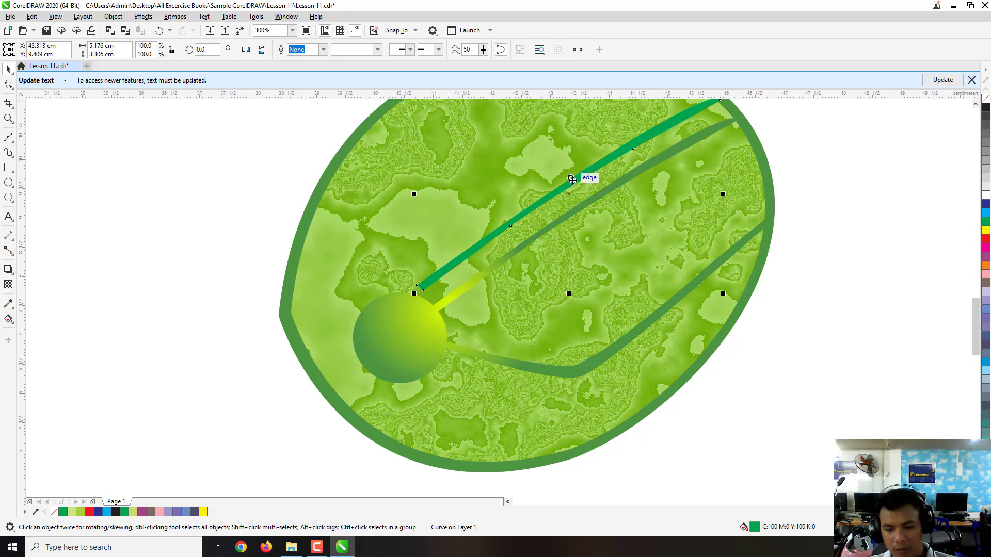
key(Delete)
click(649, 321)
key(Escape)
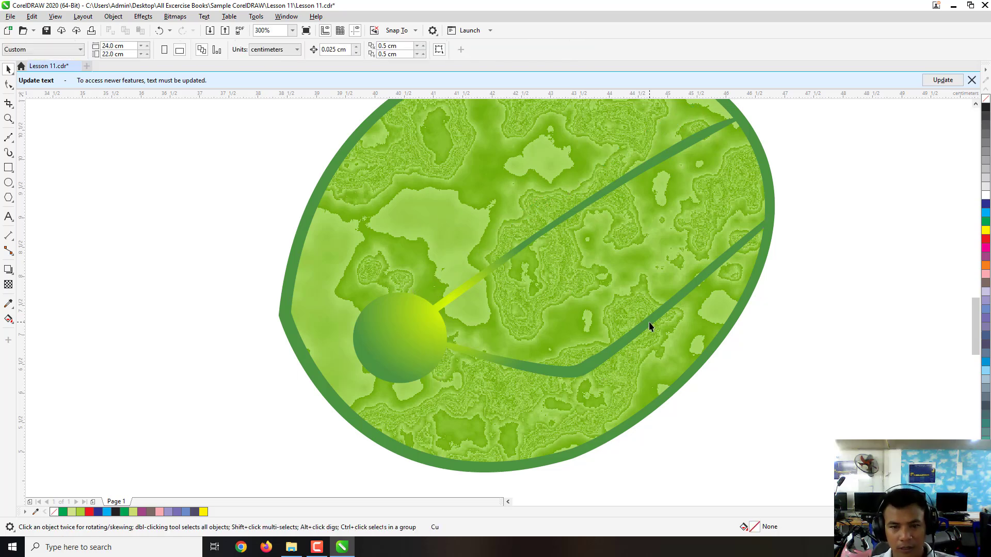
scroll(535, 287, down, 2)
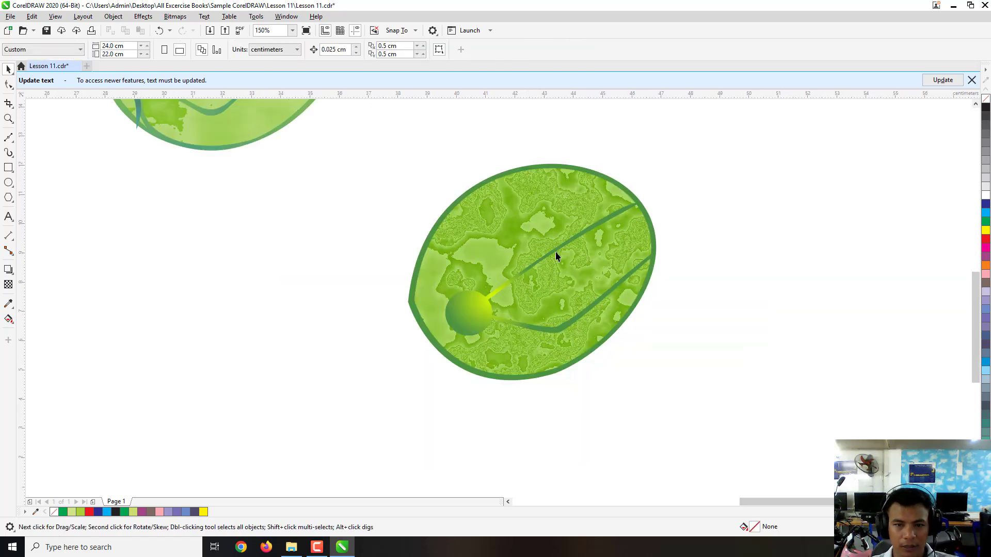
scroll(534, 253, down, 4)
scroll(428, 177, up, 4)
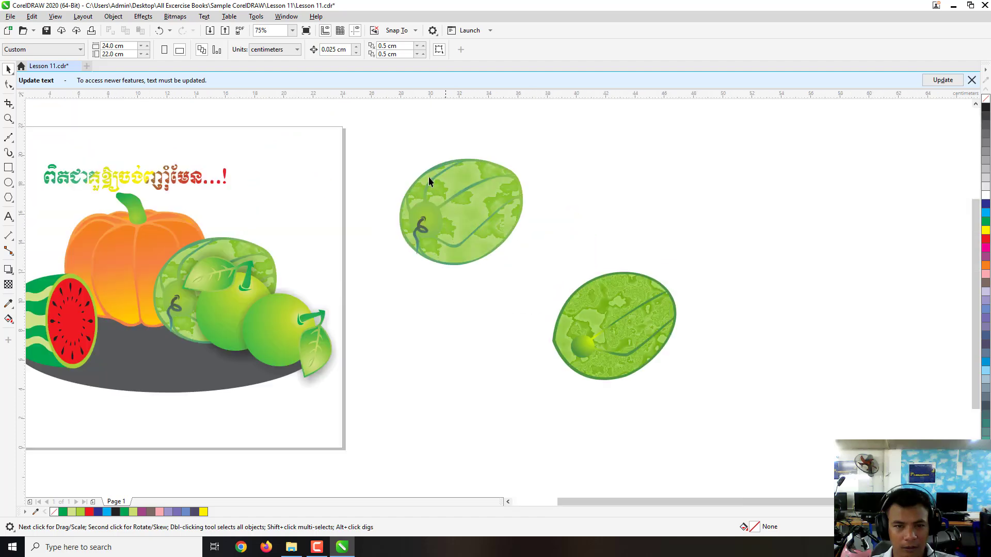
scroll(358, 186, down, 2)
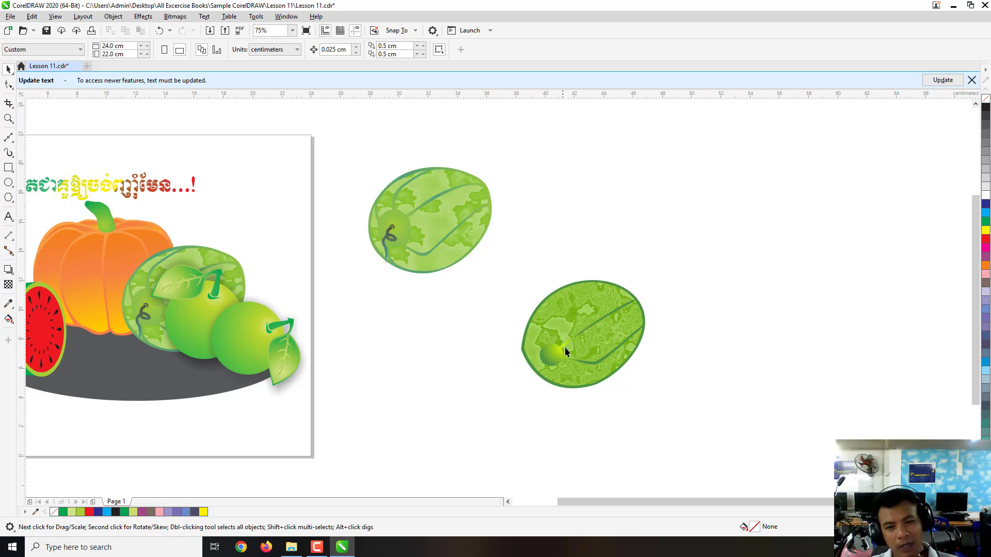
scroll(599, 328, up, 2)
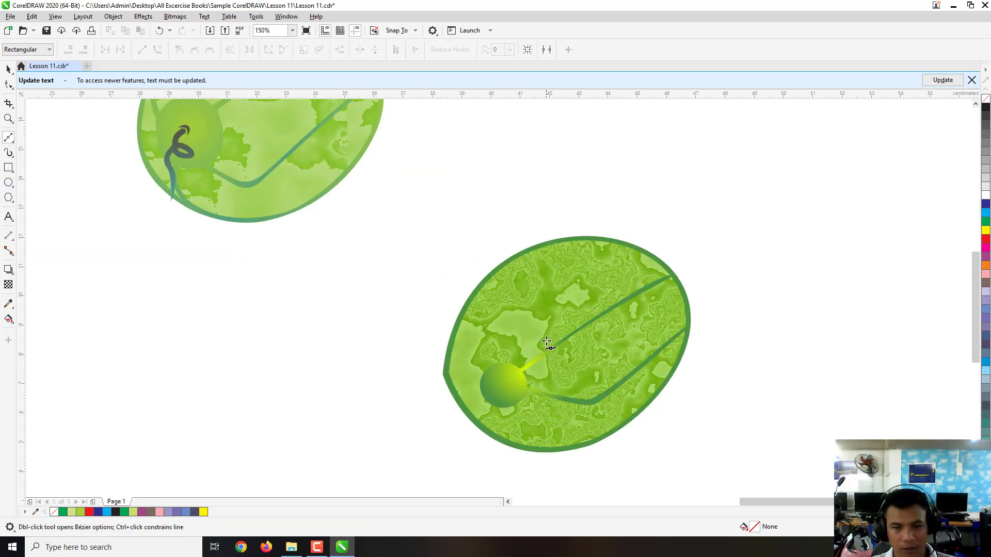
scroll(547, 345, up, 2)
drag(475, 388, 475, 373)
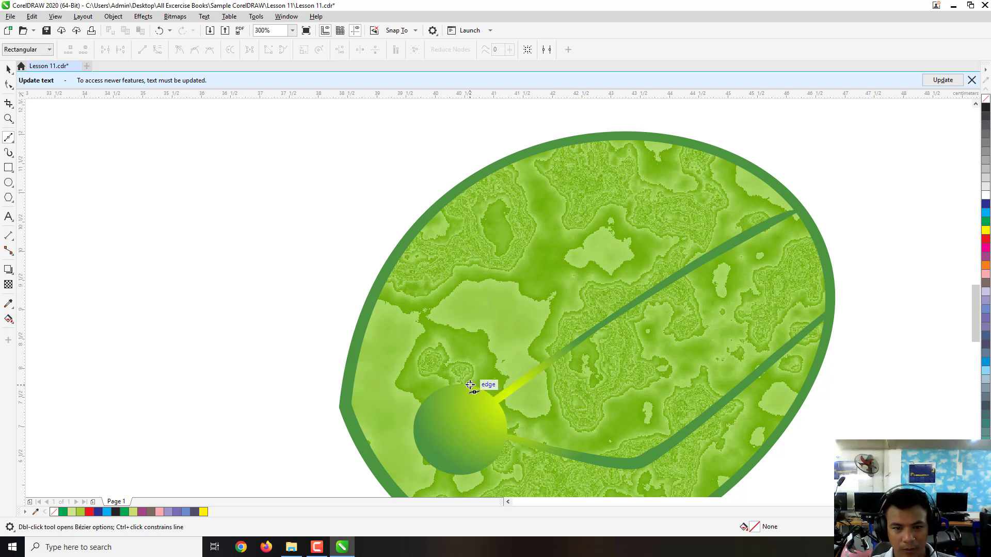
drag(582, 143, 665, 104)
scroll(674, 93, up, 2)
scroll(659, 170, down, 2)
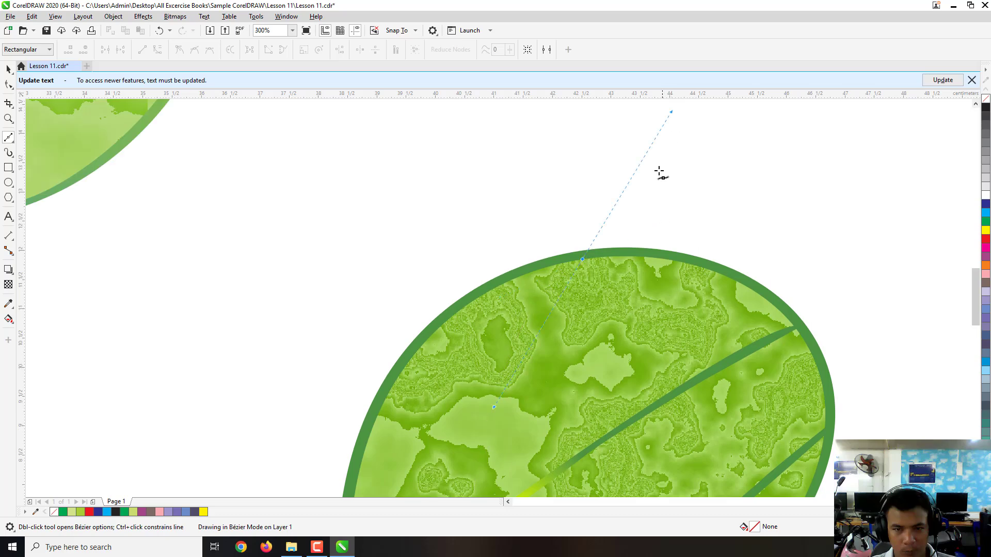
scroll(602, 243, down, 5)
scroll(597, 241, up, 3)
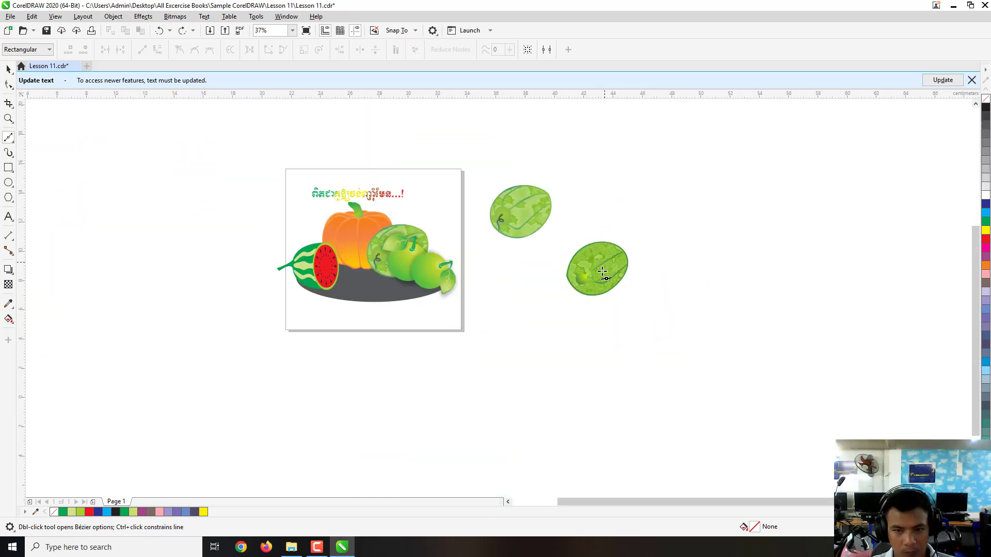
Dismiss the text update notice and draw a closed third rib about 2.2 × 4.2 cm with the Freehand tool, from the round spot's top to the upper rim
click(12, 141)
click(96, 138)
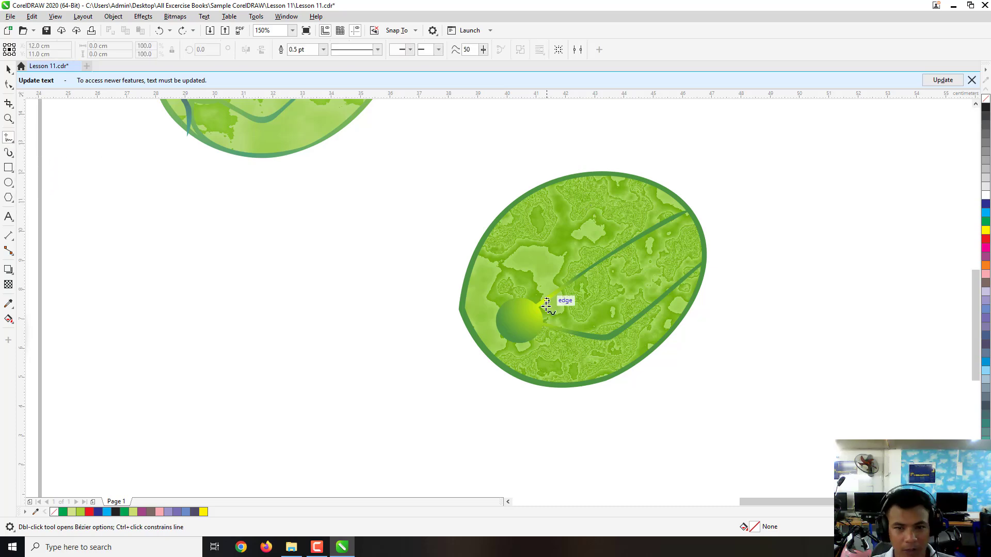
scroll(539, 299, up, 2)
click(975, 104)
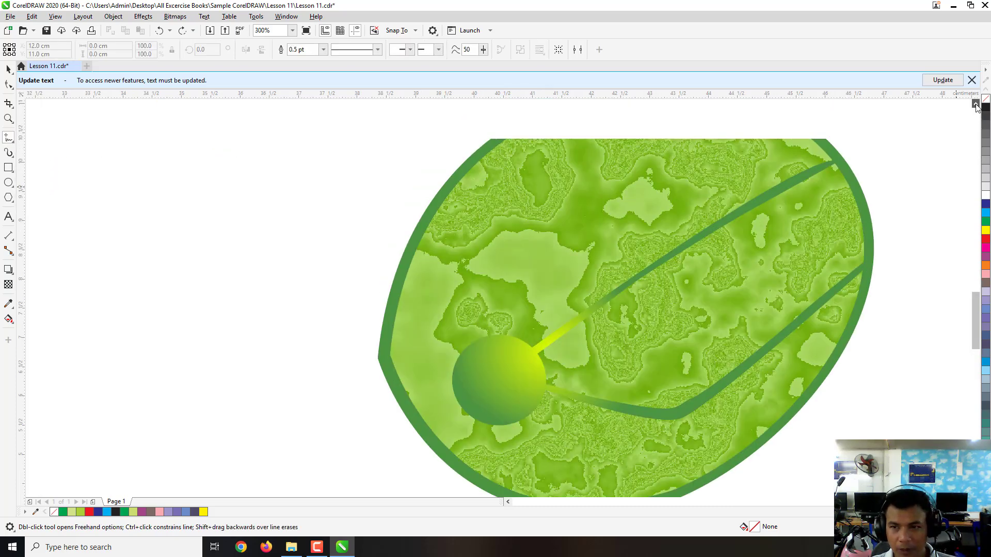
click(971, 80)
scroll(542, 310, up, 1)
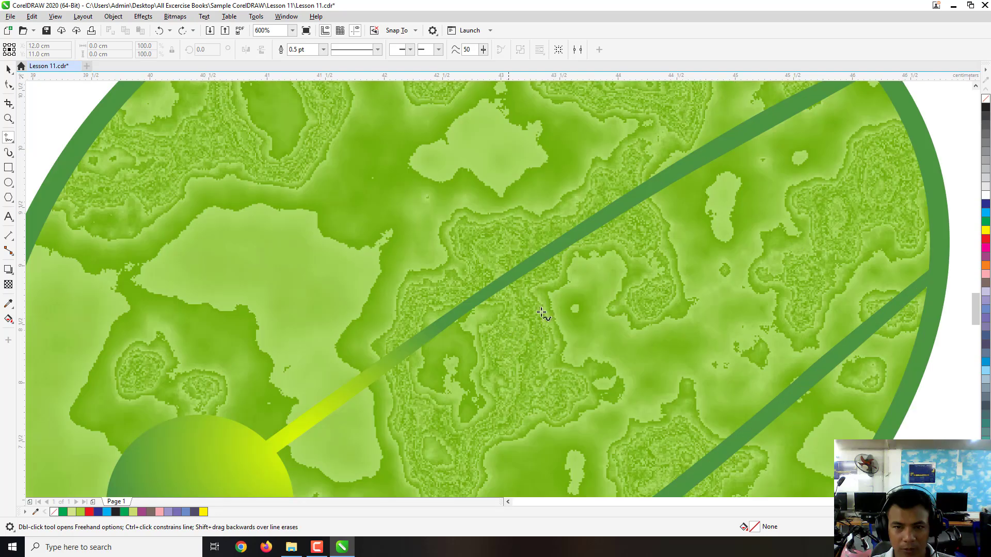
scroll(593, 305, down, 1)
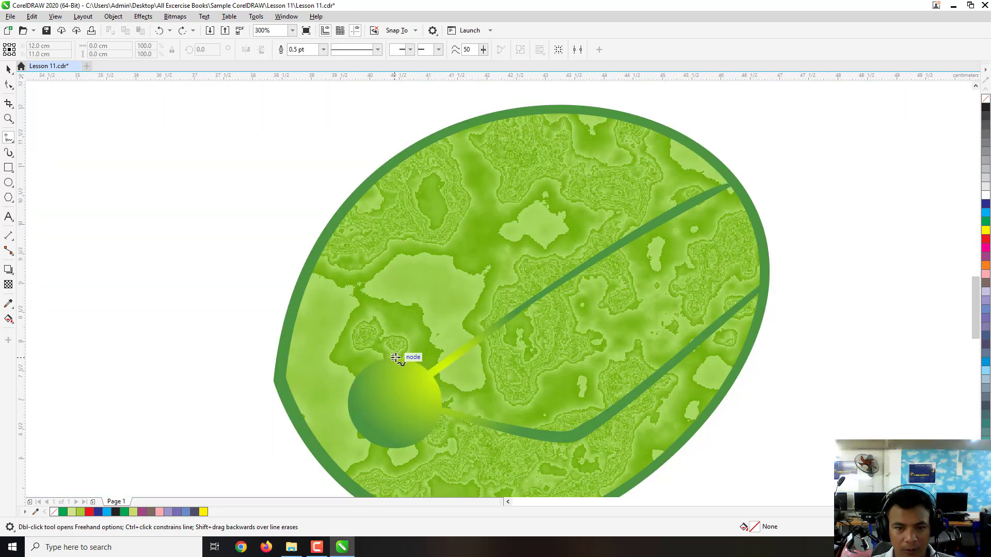
mouse_move(396, 357)
mouse_down()
mouse_move(488, 146)
mouse_move(510, 115)
mouse_move(522, 125)
mouse_up()
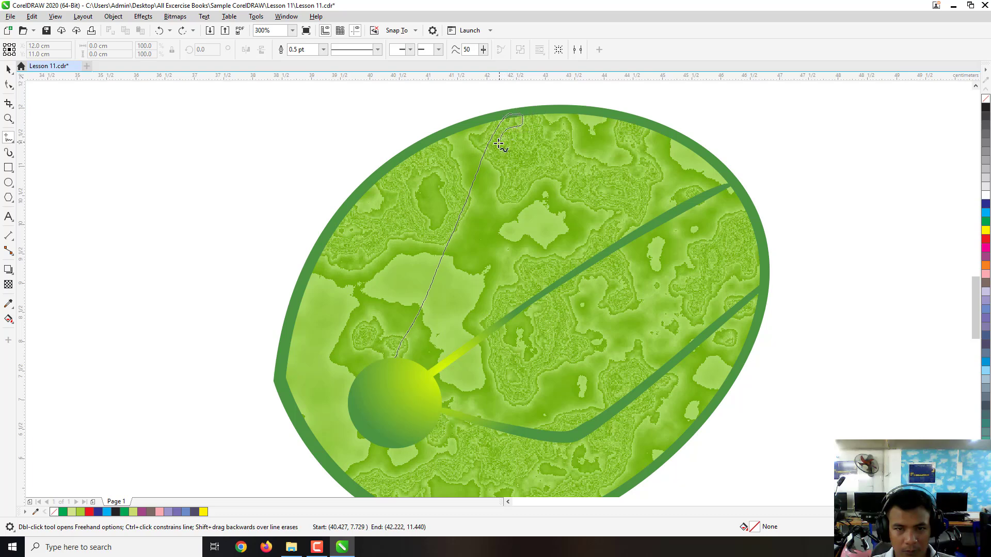
mouse_move(492, 159)
mouse_down()
mouse_move(416, 343)
mouse_move(394, 358)
mouse_up()
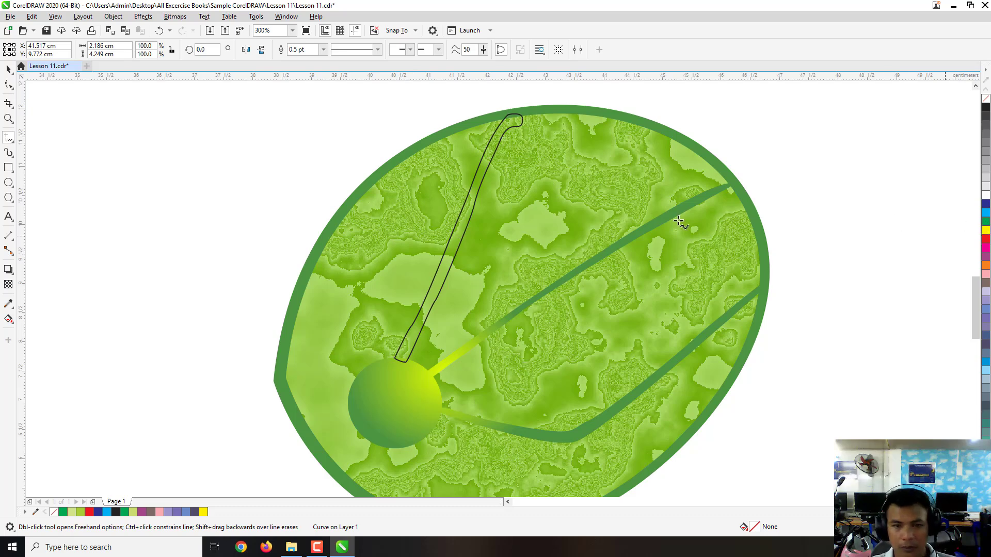
Fill the third rib's shape with green (C100 M0 Y100 K0) and give it no outline
click(986, 221)
click(5, 73)
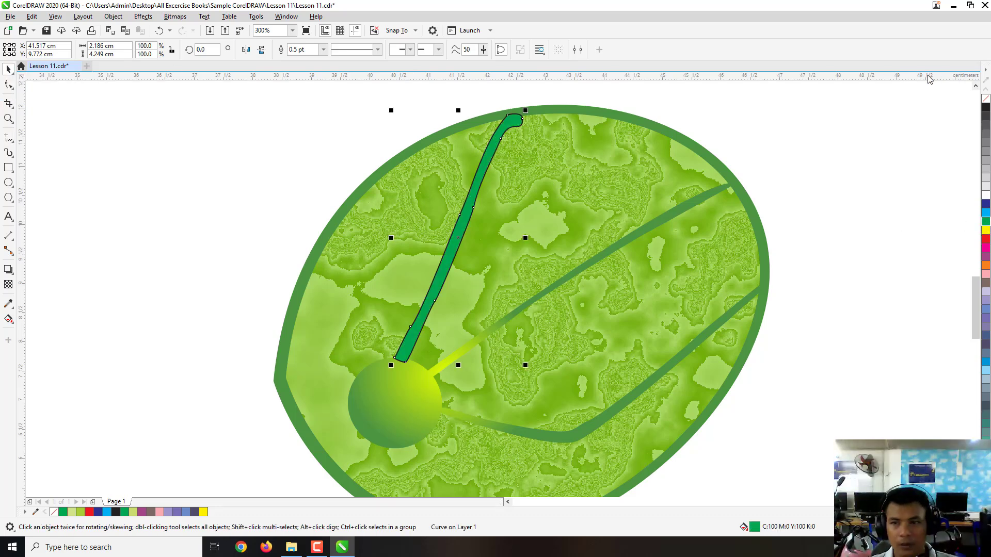
right_click(985, 98)
Select the third rib together with the new melon's shapes and trim its area out of the texture
scroll(211, 180, down, 1)
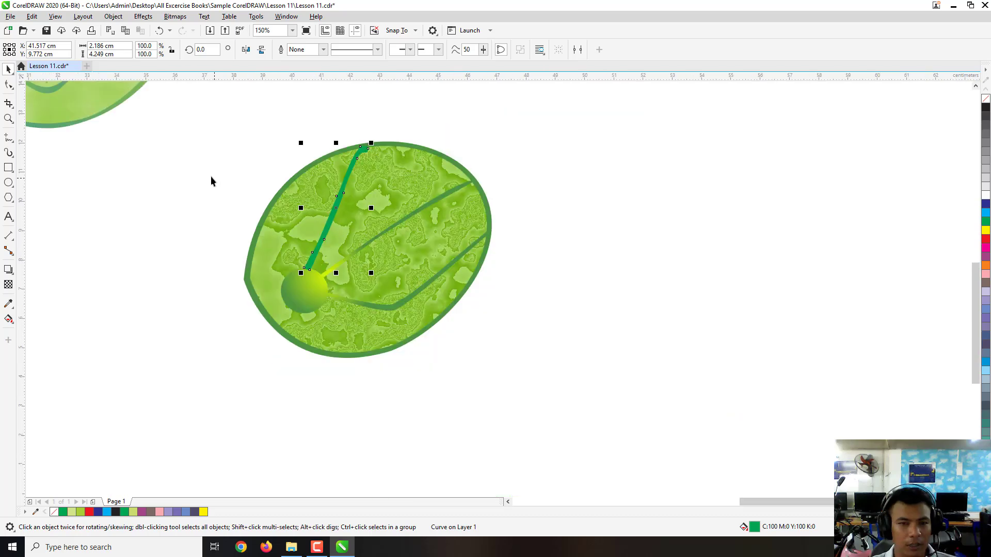
drag(179, 113, 551, 386)
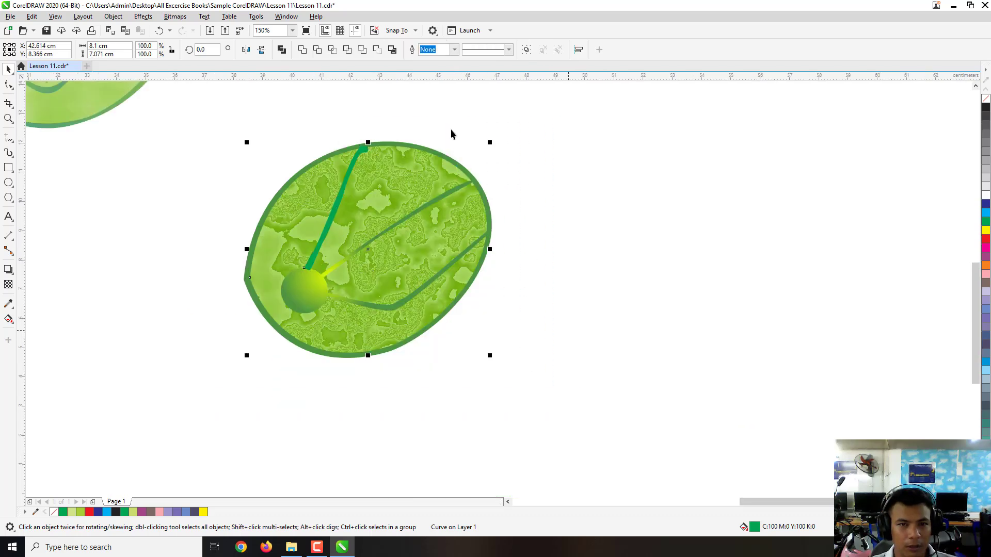
click(319, 50)
click(557, 130)
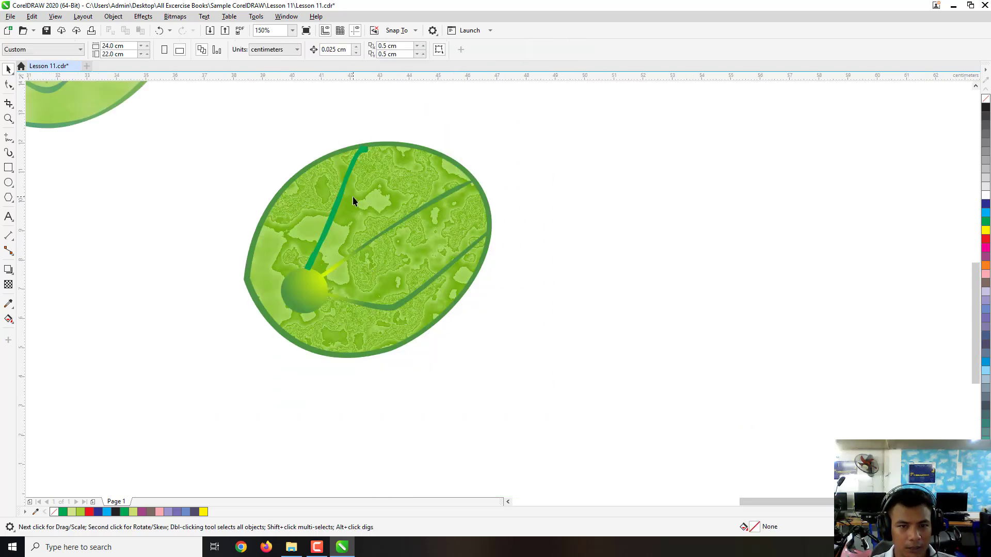
Remove the green cutting shape from over the trimmed third rib
click(338, 201)
key(shift+Page_Down)
key(Escape)
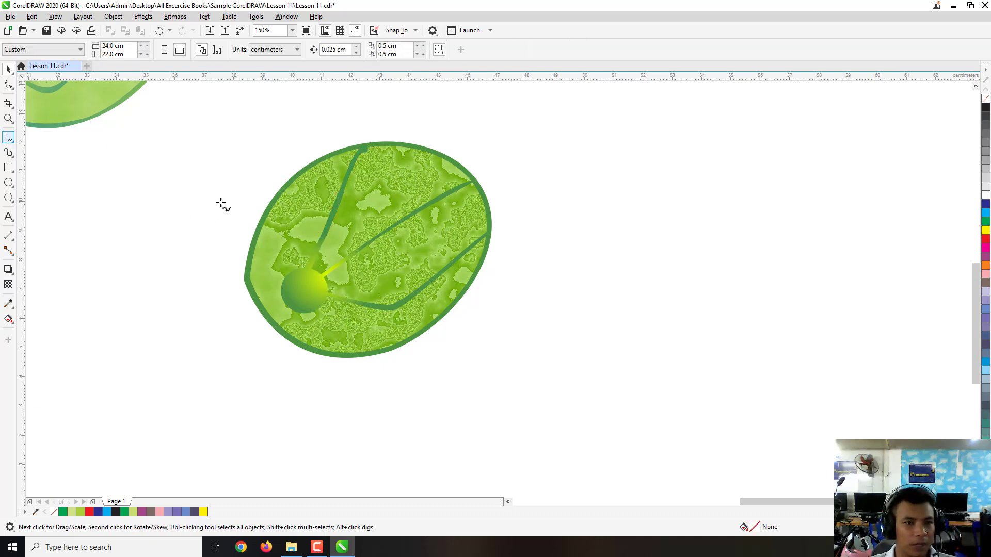
Draw a thin closed fourth rib about 0.9 × 2.3 cm with the Freehand tool, from the round spot's upper left to the melon's left rim
scroll(266, 221, up, 2)
mouse_move(327, 323)
mouse_down()
mouse_move(294, 275)
mouse_move(279, 189)
mouse_move(294, 264)
mouse_move(330, 321)
mouse_up()
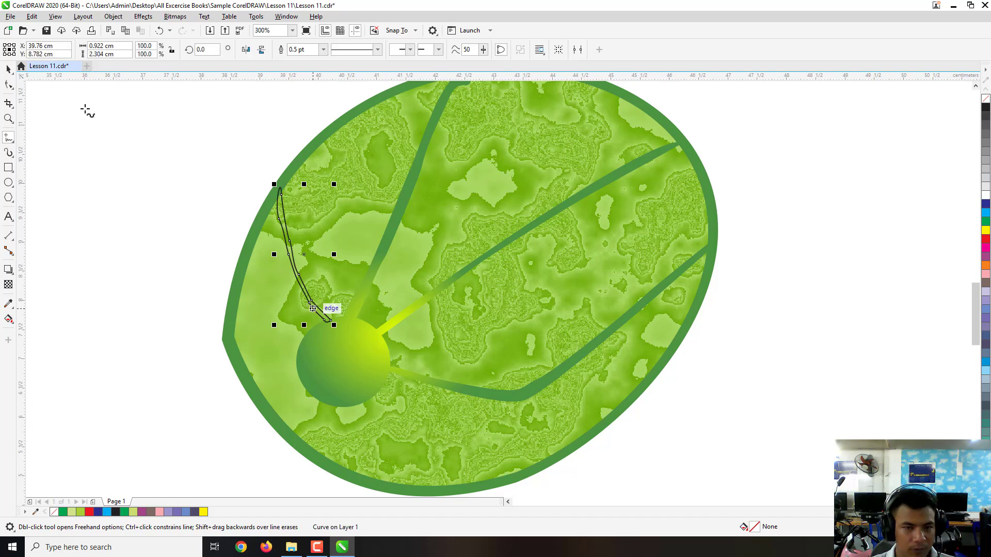
click(8, 71)
Trim the fourth rib's area out of the melon's texture and remove the black cutting outline left over it
scroll(121, 137, down, 2)
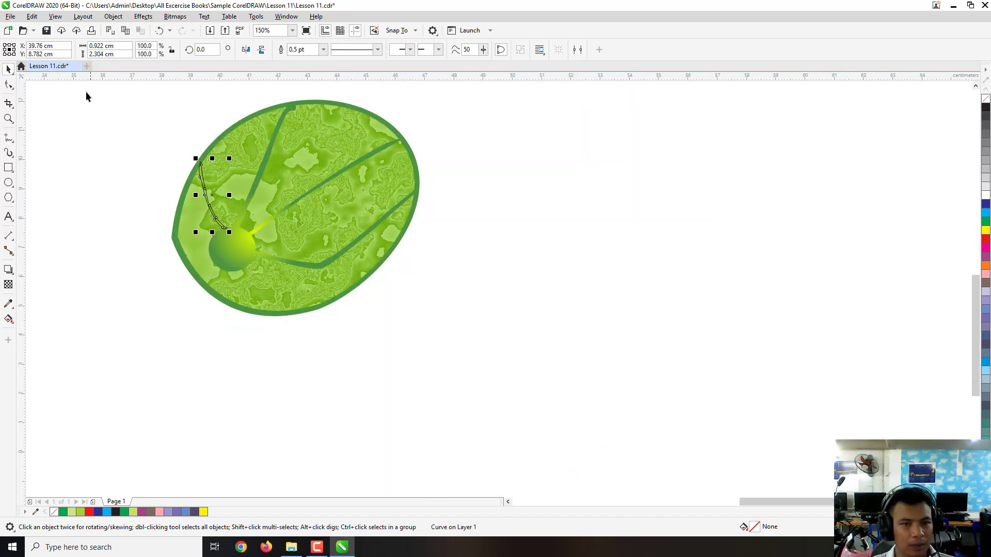
drag(85, 86, 485, 368)
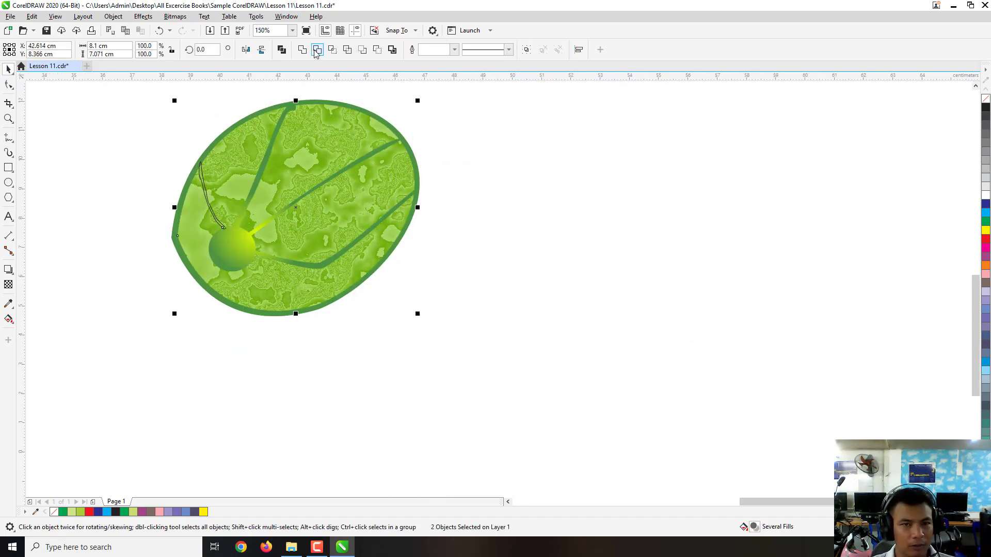
click(187, 172)
click(201, 174)
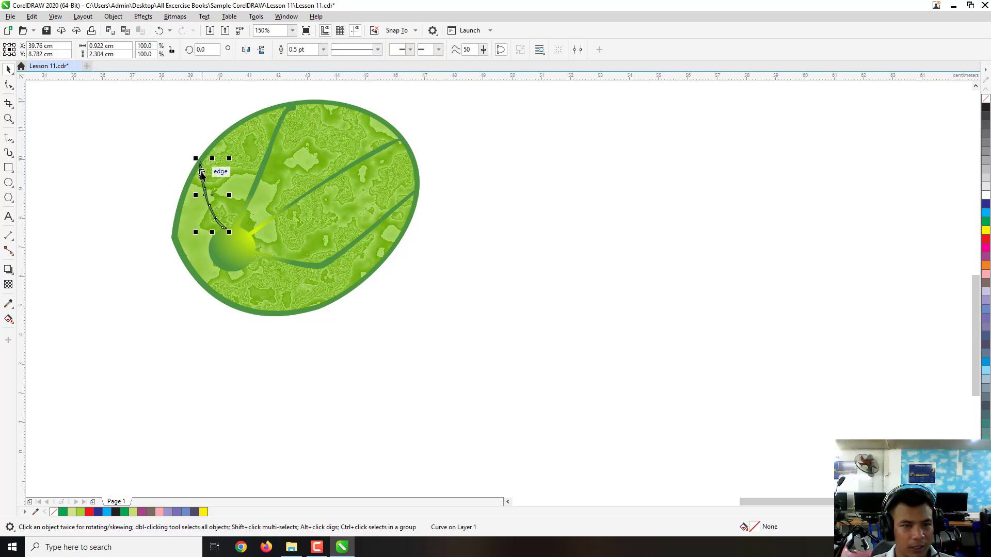
key(Escape)
Draw a curly freehand stem line about 0.8 × 1.9 cm from the round spot down to the melon's lower-left rim, like the reference melon's
scroll(293, 246, down, 5)
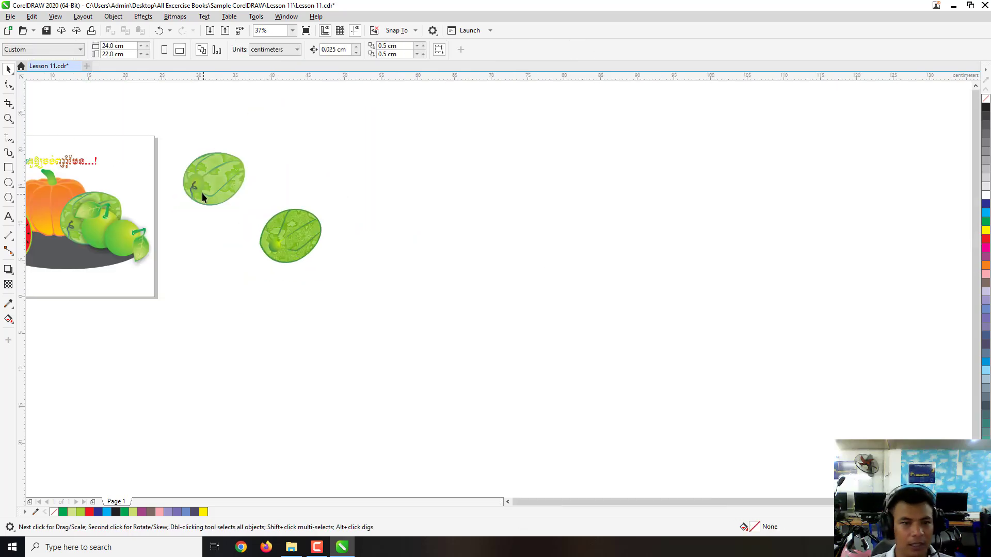
scroll(176, 153, up, 2)
scroll(190, 233, up, 2)
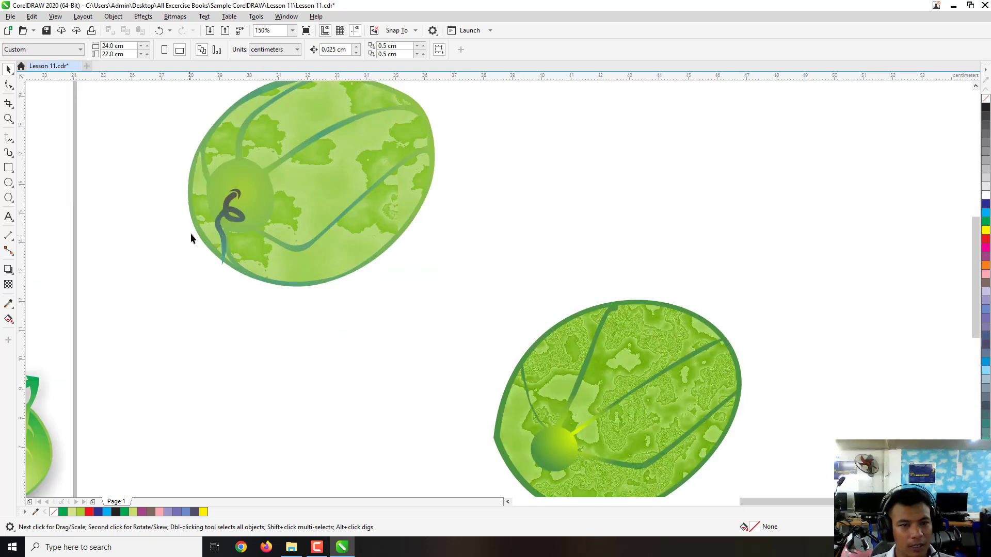
click(8, 137)
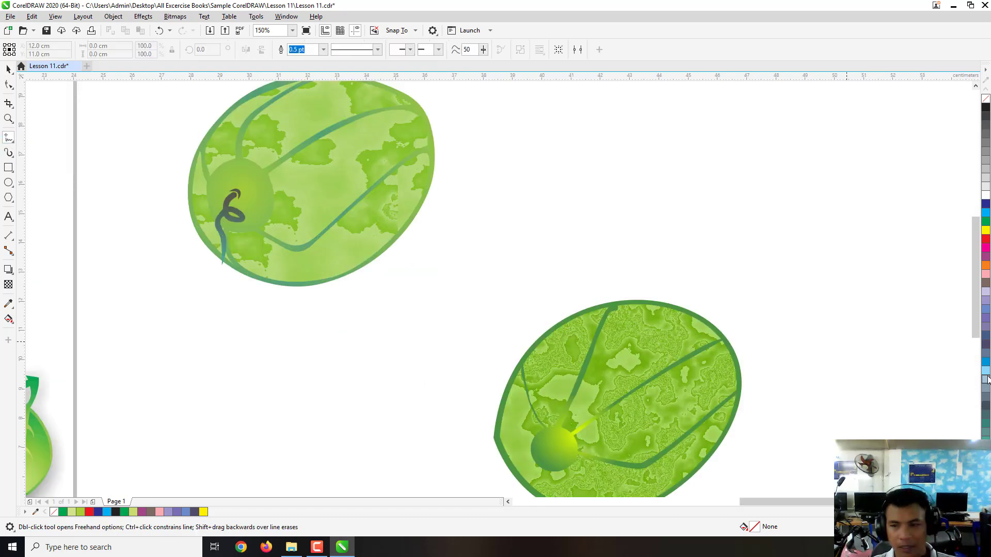
scroll(550, 340, down, 3)
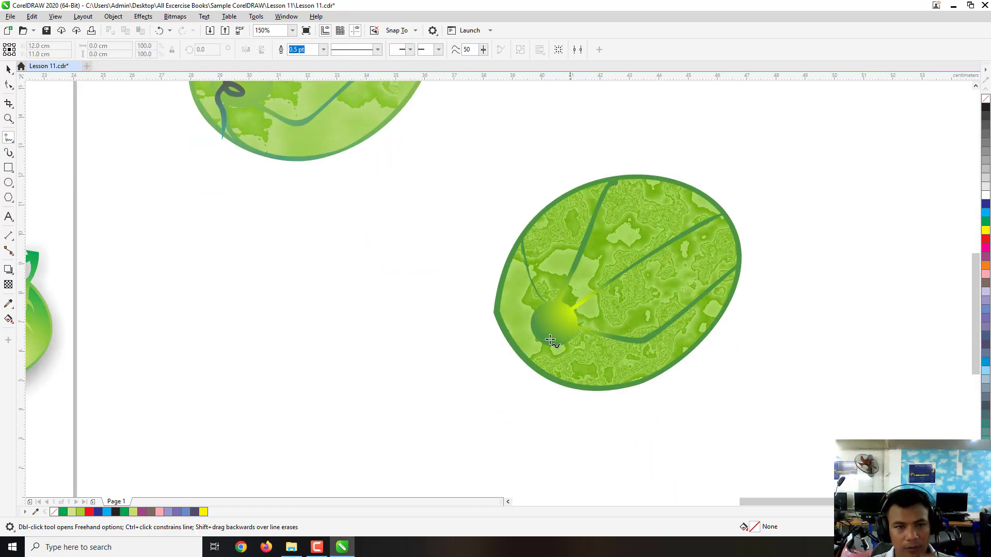
mouse_move(549, 321)
mouse_down()
mouse_move(563, 320)
mouse_move(566, 343)
mouse_move(546, 367)
mouse_up()
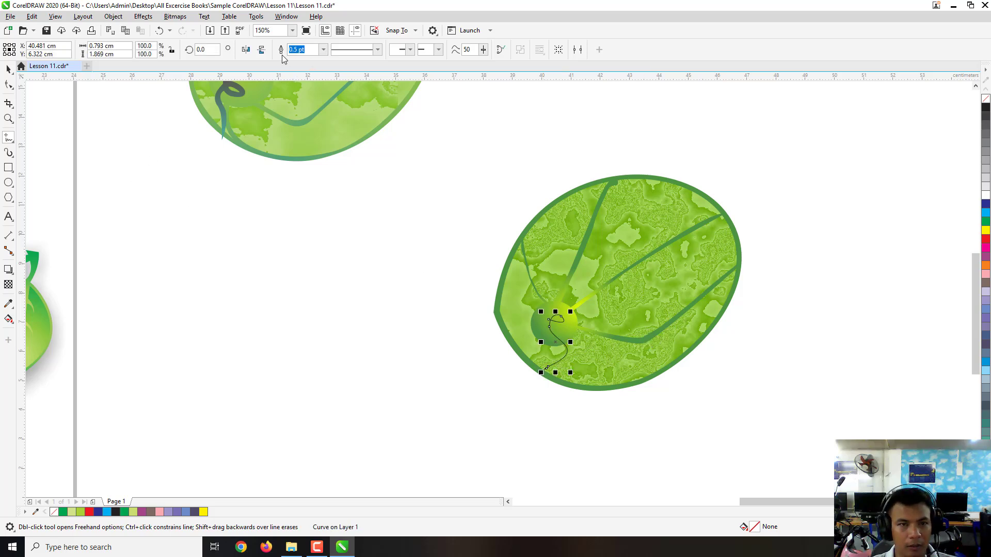
Set the curly stem line's outline width to 4.0 pt and its outline colour to dark purple-grey
click(325, 49)
click(296, 106)
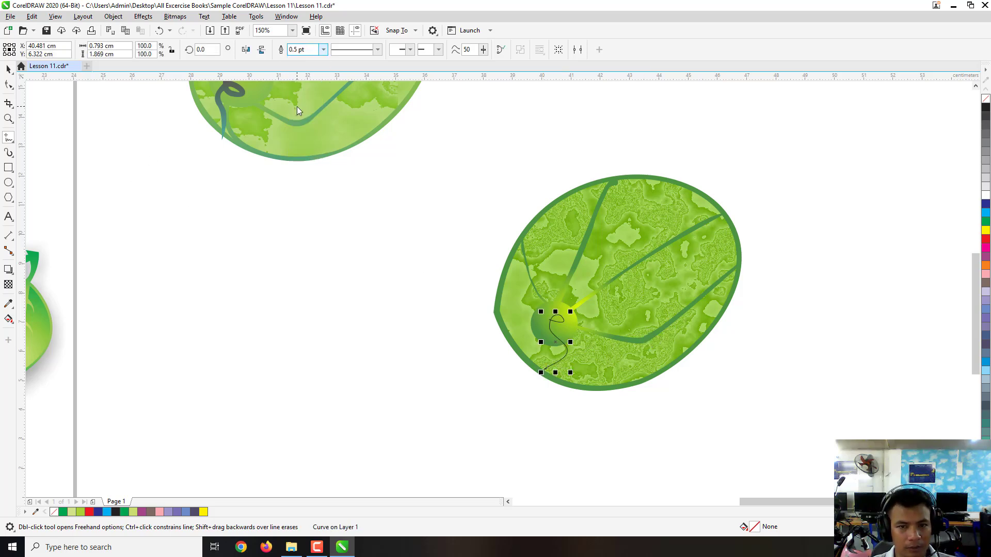
click(324, 50)
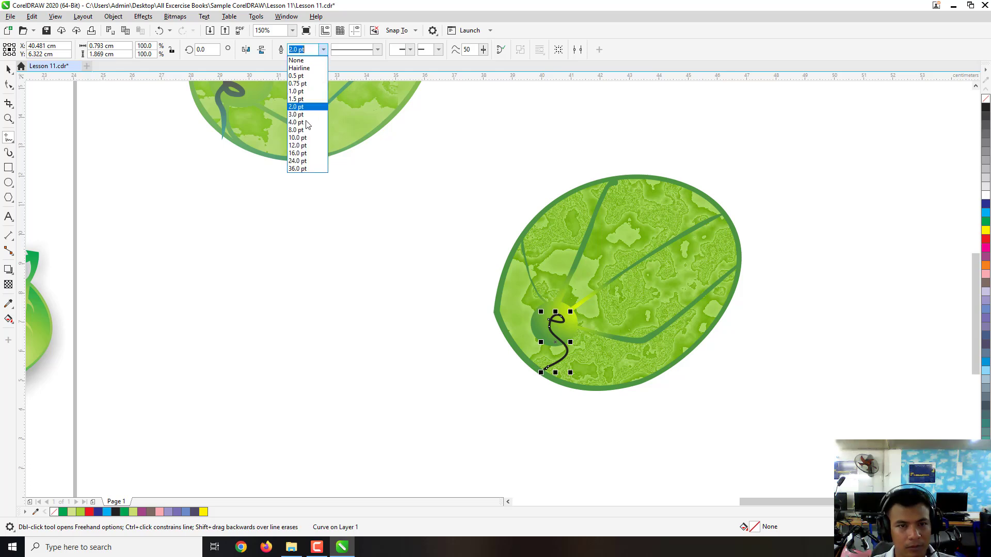
click(305, 125)
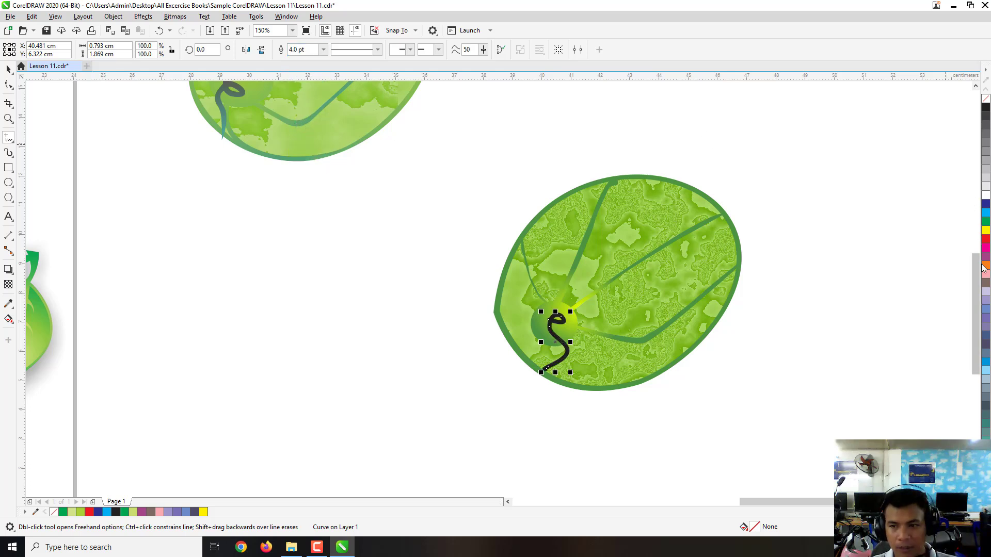
right_click(987, 346)
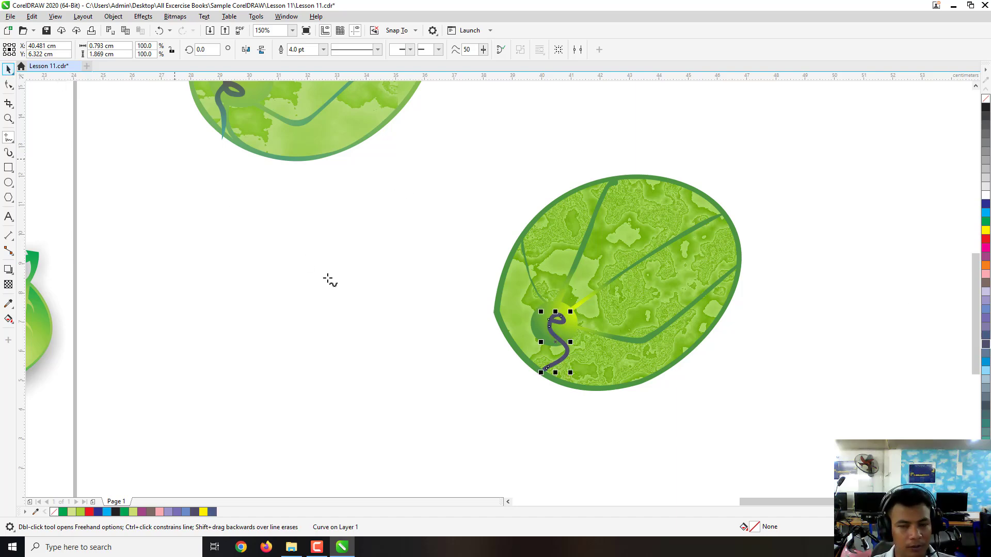
scroll(826, 341, up, 2)
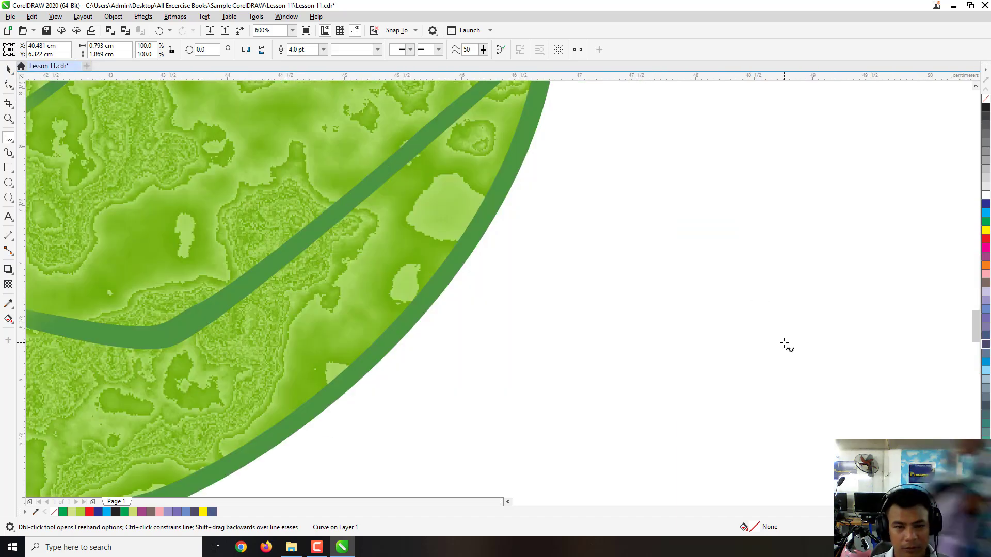
scroll(764, 331, down, 2)
scroll(626, 305, up, 1)
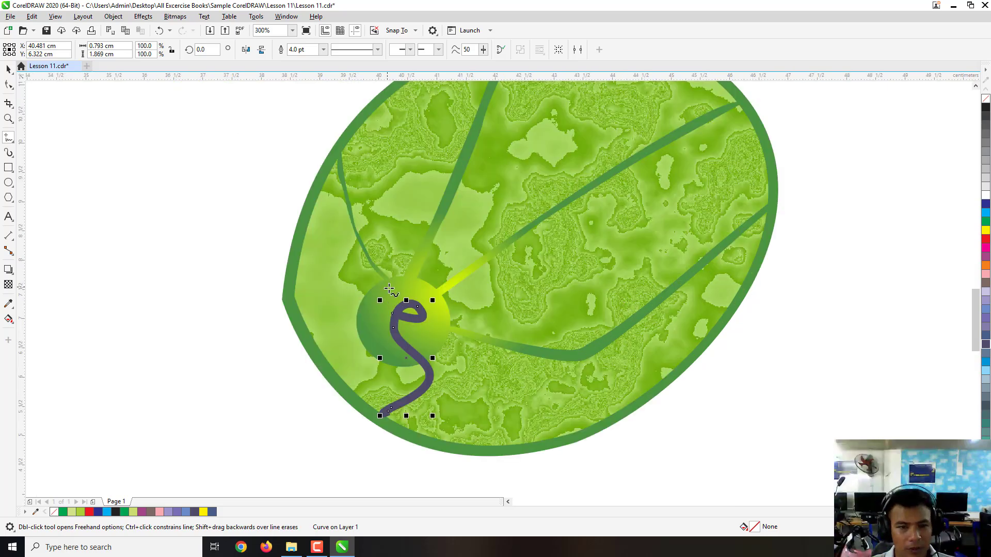
click(8, 137)
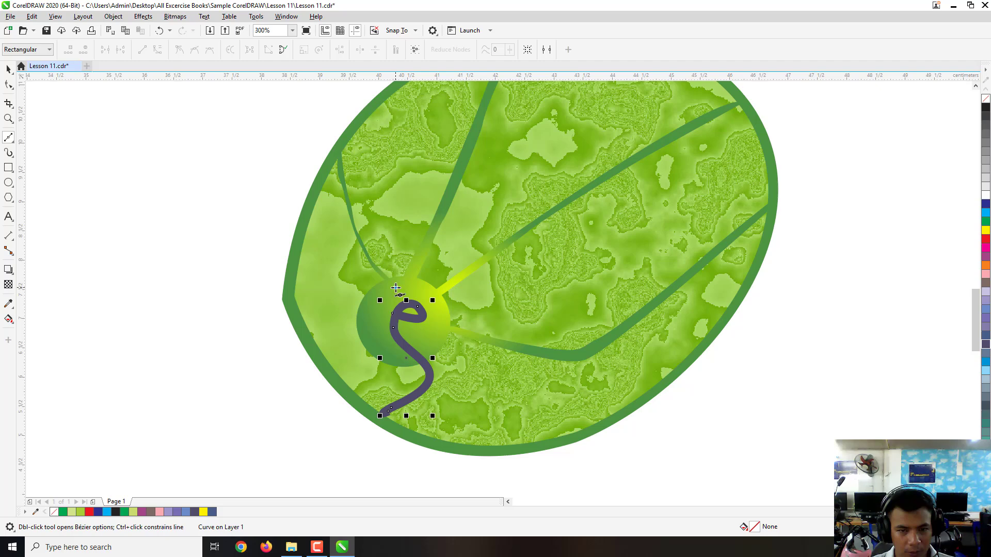
drag(428, 292, 436, 304)
scroll(430, 292, up, 2)
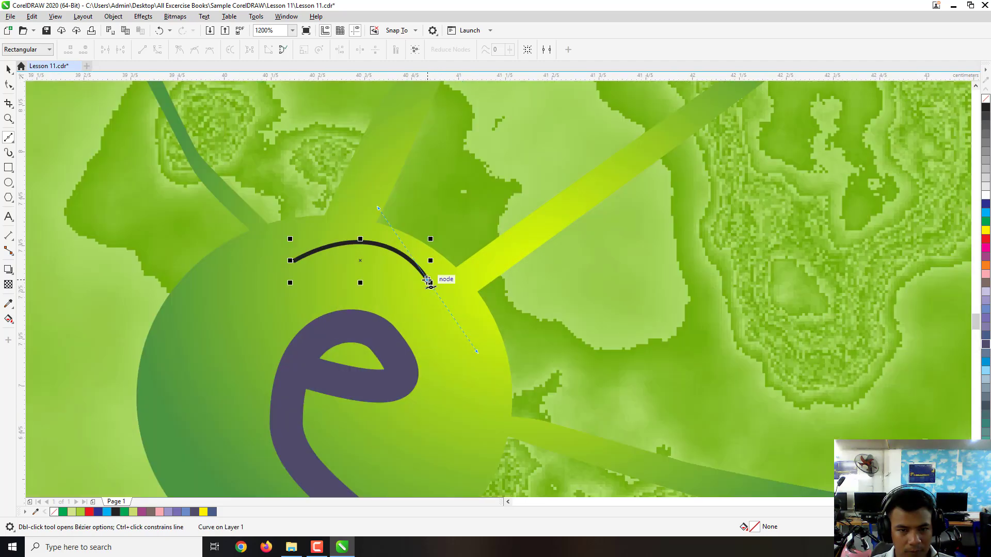
drag(360, 261, 355, 262)
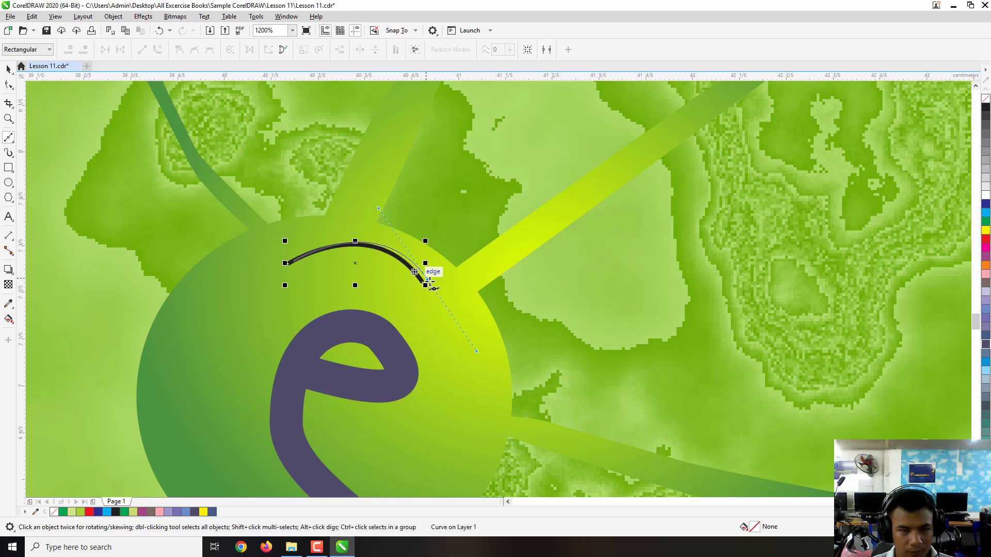
click(427, 279)
click(452, 313)
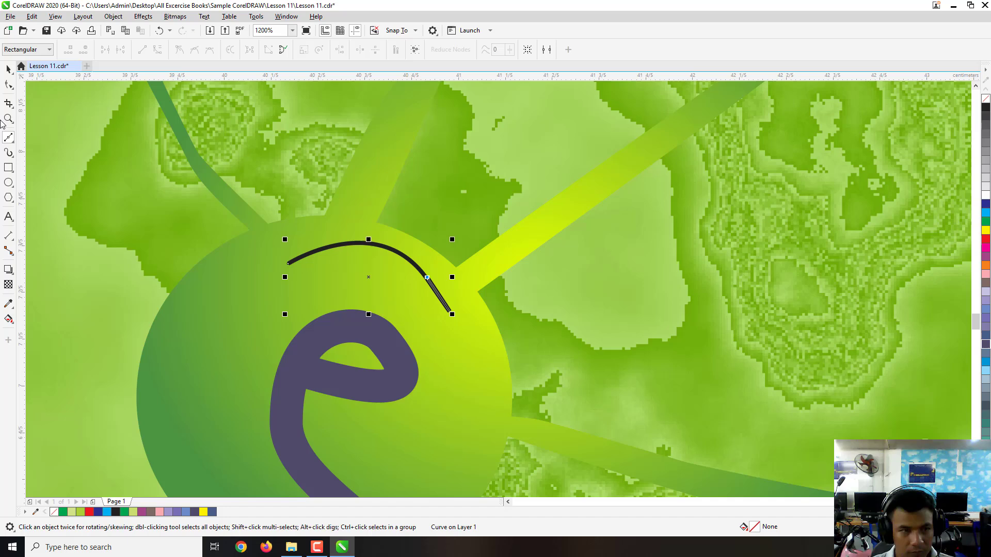
click(8, 68)
click(281, 258)
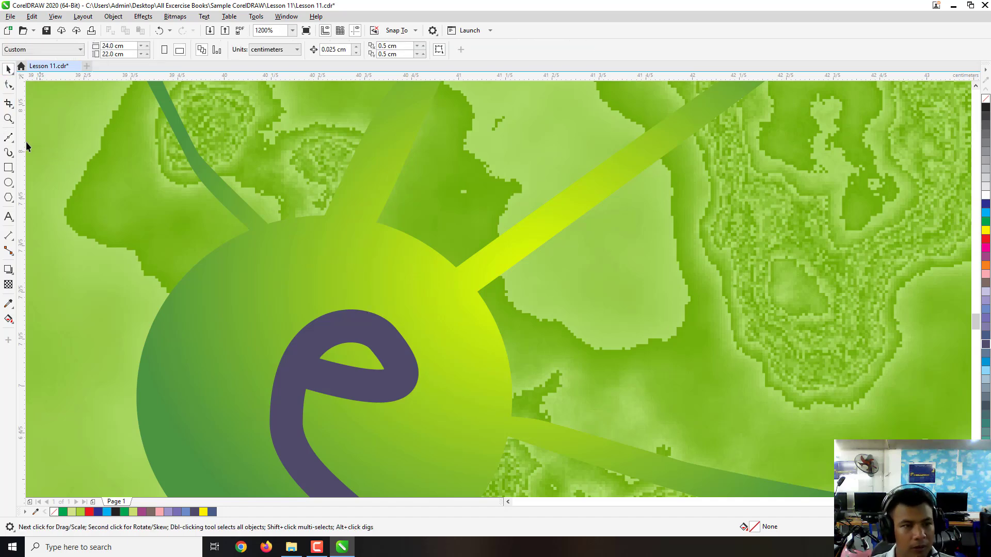
Draw a small closed crescent with the Bézier tool on the round spot, just above the stem's curl
click(9, 137)
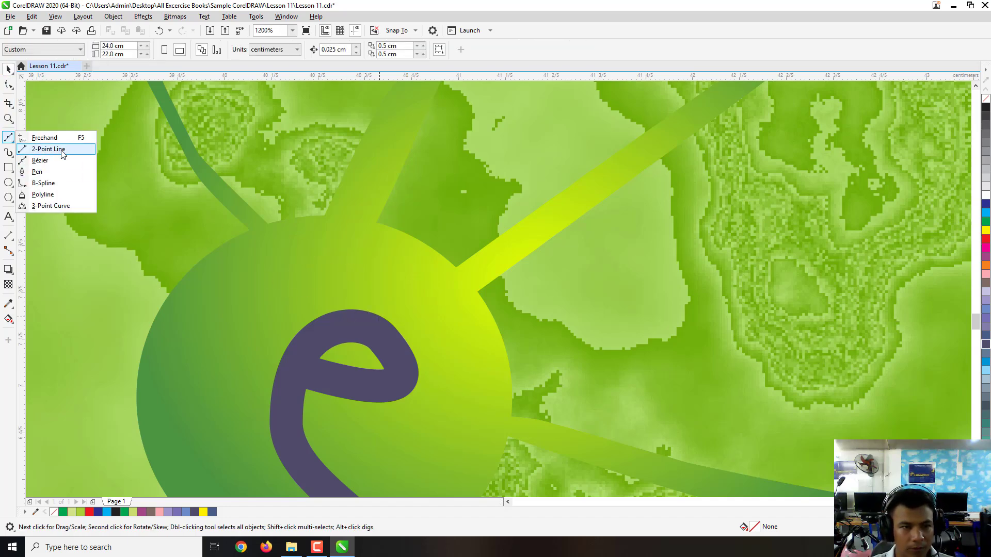
click(50, 160)
click(277, 282)
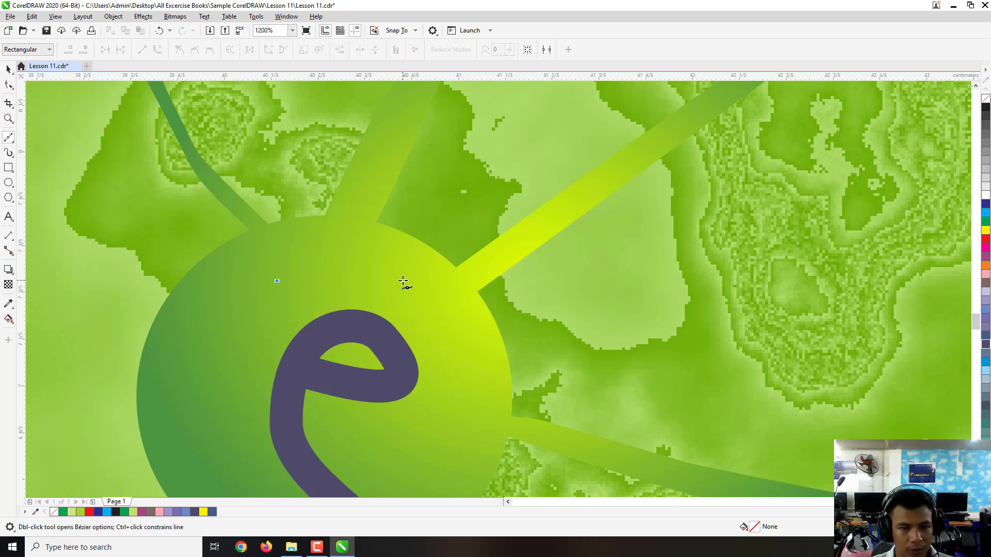
drag(400, 283, 456, 361)
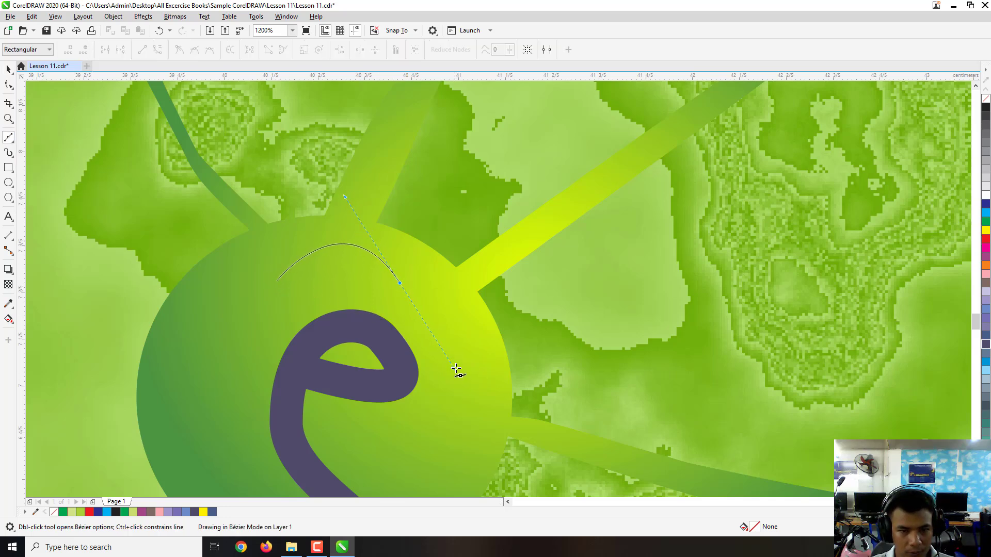
double_click(400, 283)
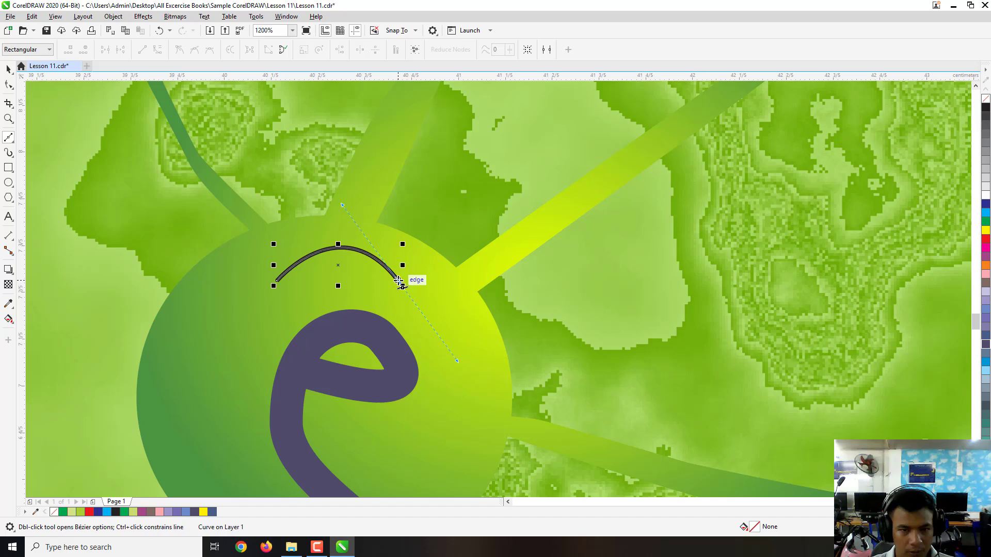
mouse_move(344, 275)
mouse_down()
mouse_move(272, 286)
mouse_move(299, 261)
mouse_up()
Reshape the crescent's nodes so its lower edge arches parallel to the upper one, making it about 0.49 × 0.17 cm
click(8, 69)
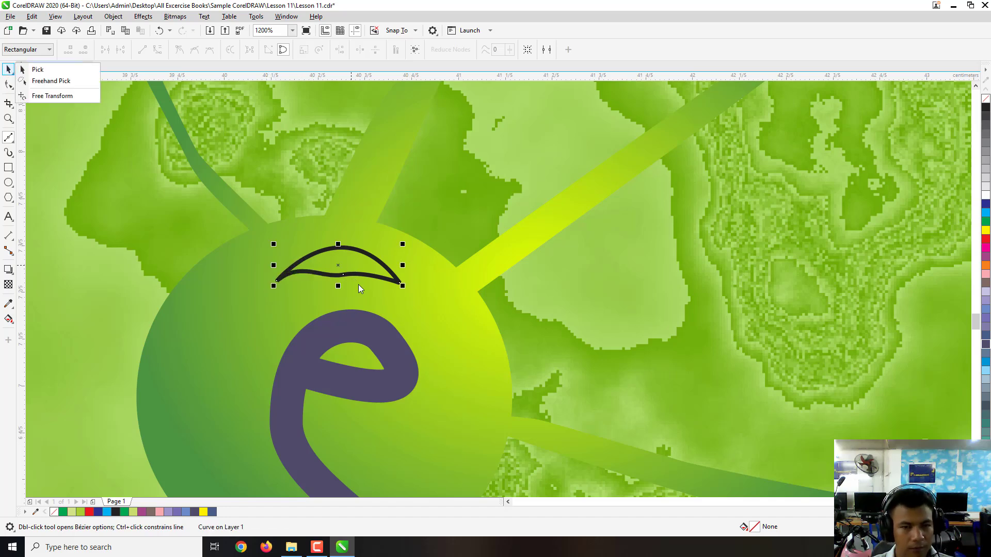
click(8, 84)
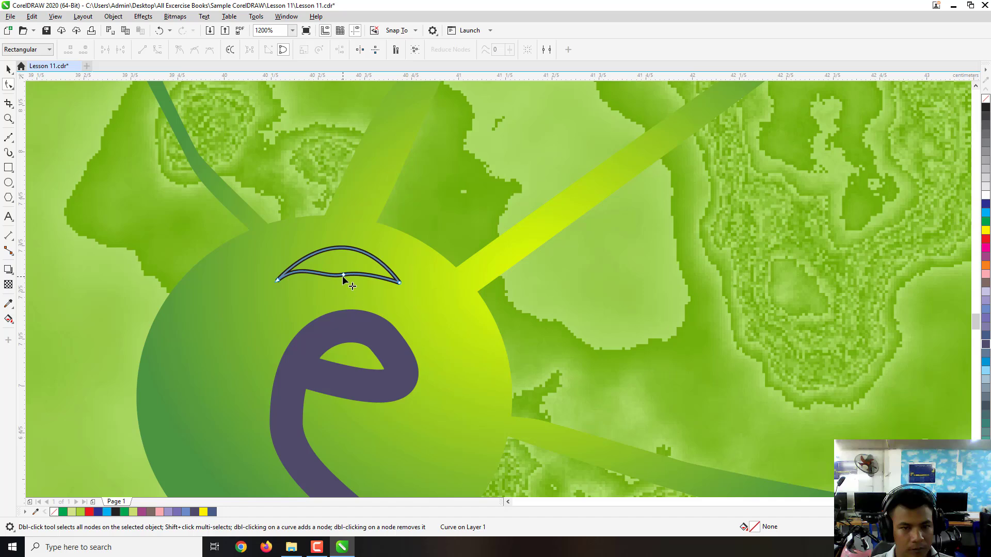
drag(344, 275, 287, 288)
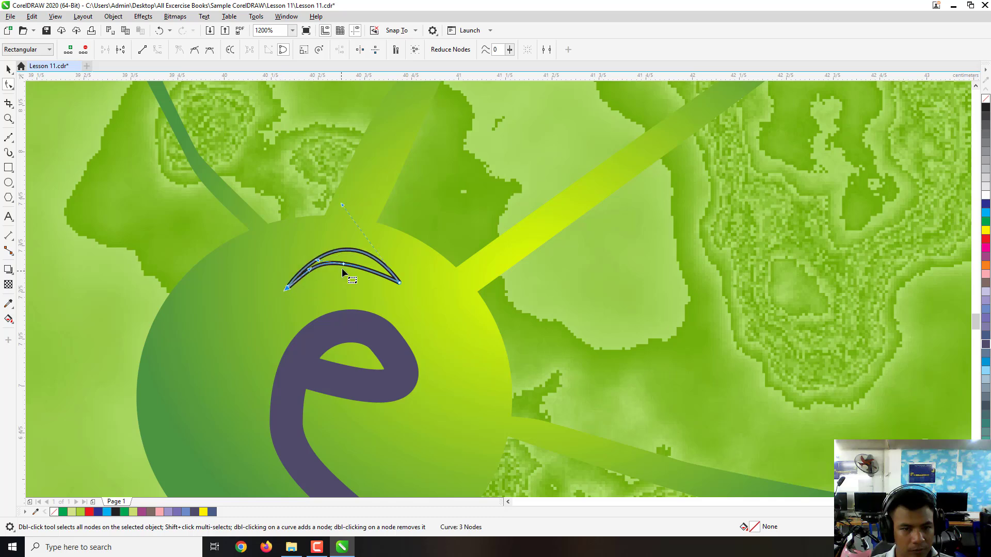
drag(345, 265, 357, 267)
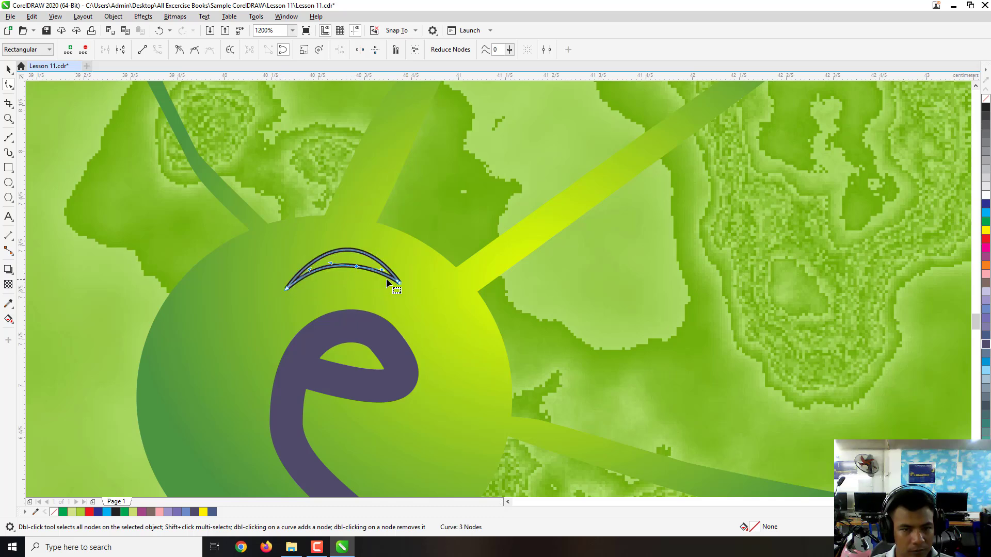
click(400, 283)
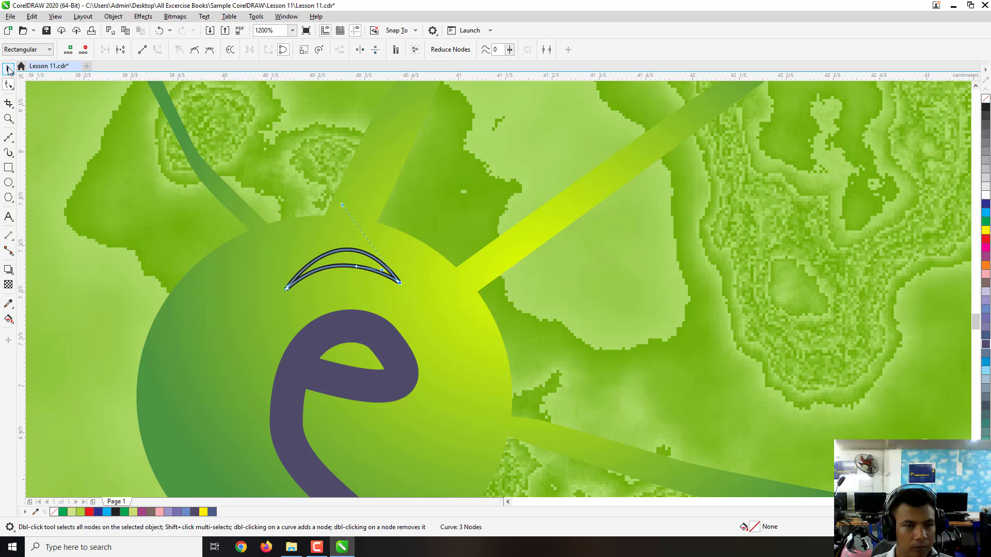
click(8, 69)
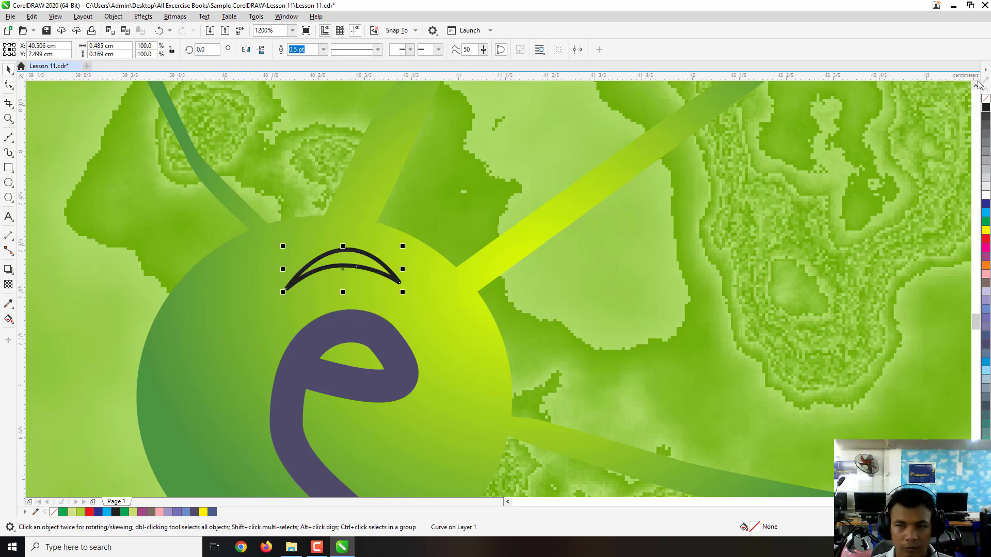
Fill the crescent above the stem's curl with solid black (K:100)
click(985, 107)
click(985, 117)
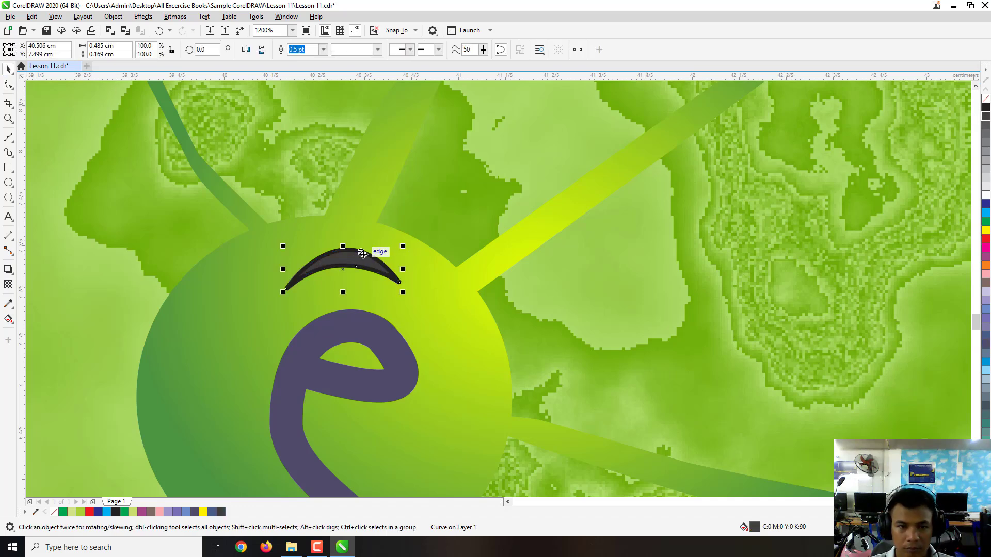
click(986, 108)
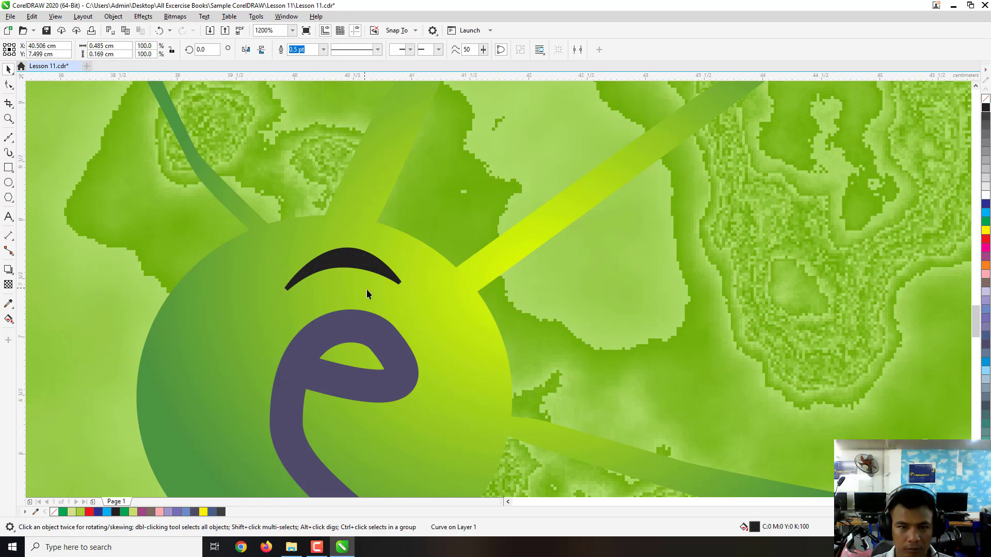
scroll(366, 289, down, 3)
click(174, 331)
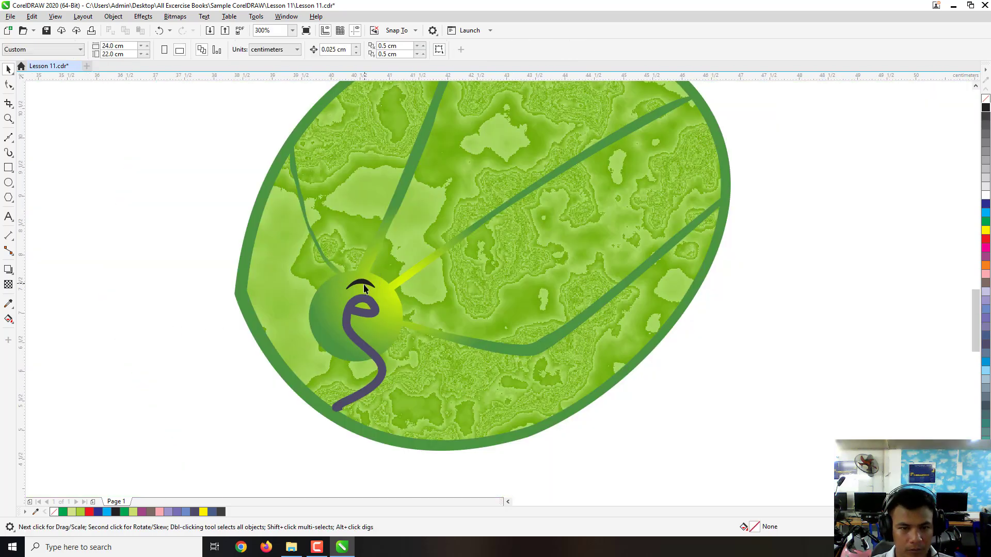
Move the black crescent about 0.1 cm down, closer to the stem's curl, and deselect it
click(365, 289)
scroll(365, 289, down, 3)
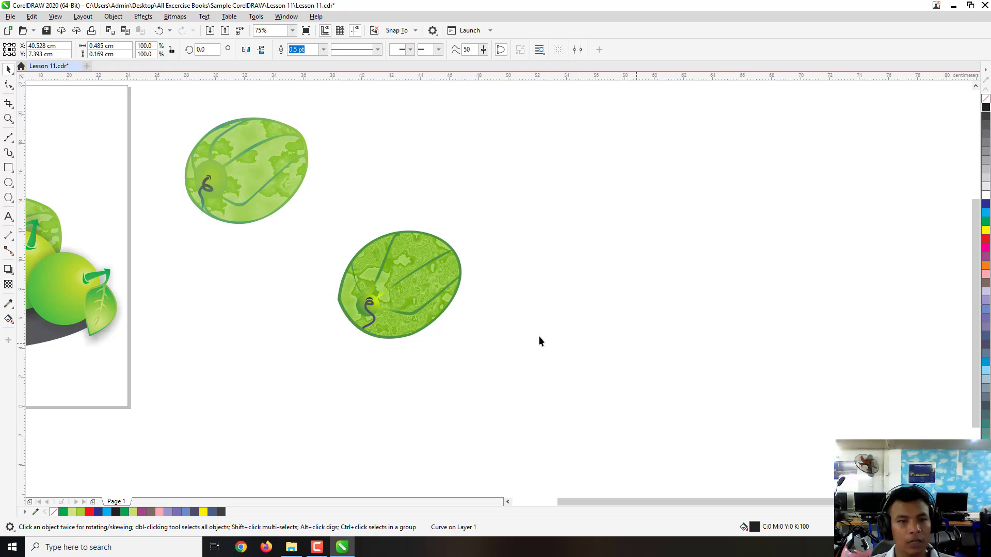
click(409, 352)
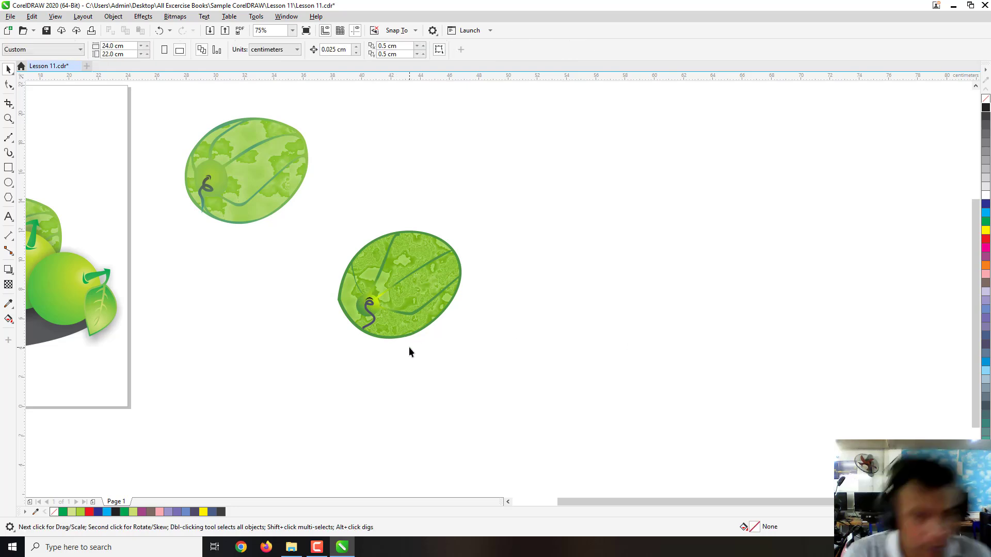